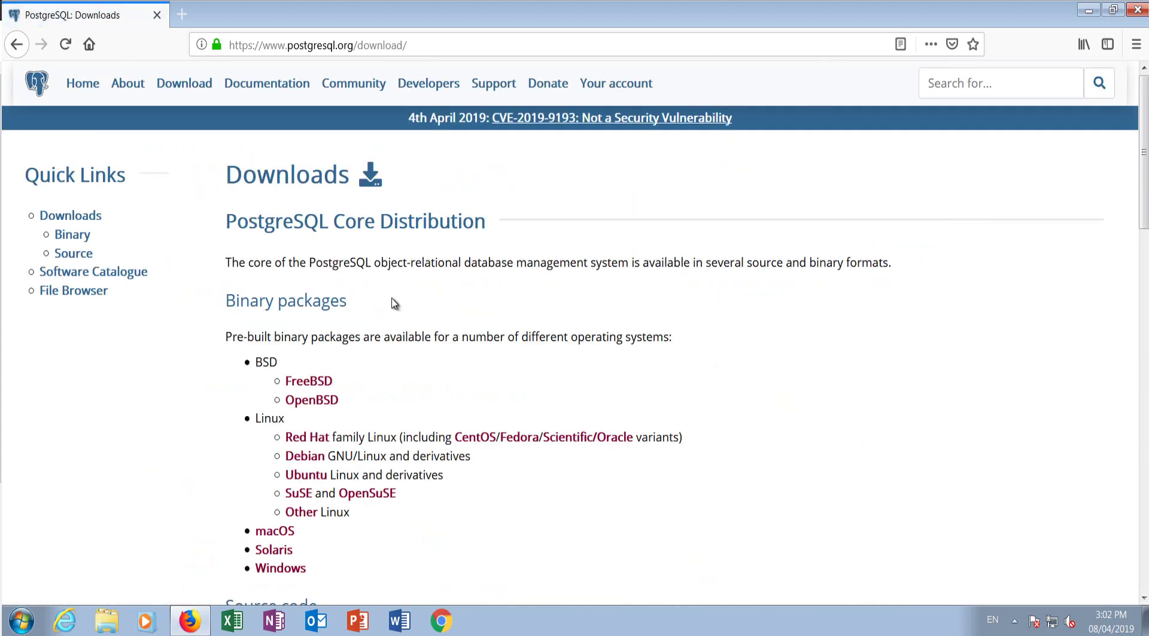
# Step: Start downloading the PostgreSQL 11.2 Windows x64 installer from EnterpriseDB's download page
pyautogui.scroll(-5, 392, 287)
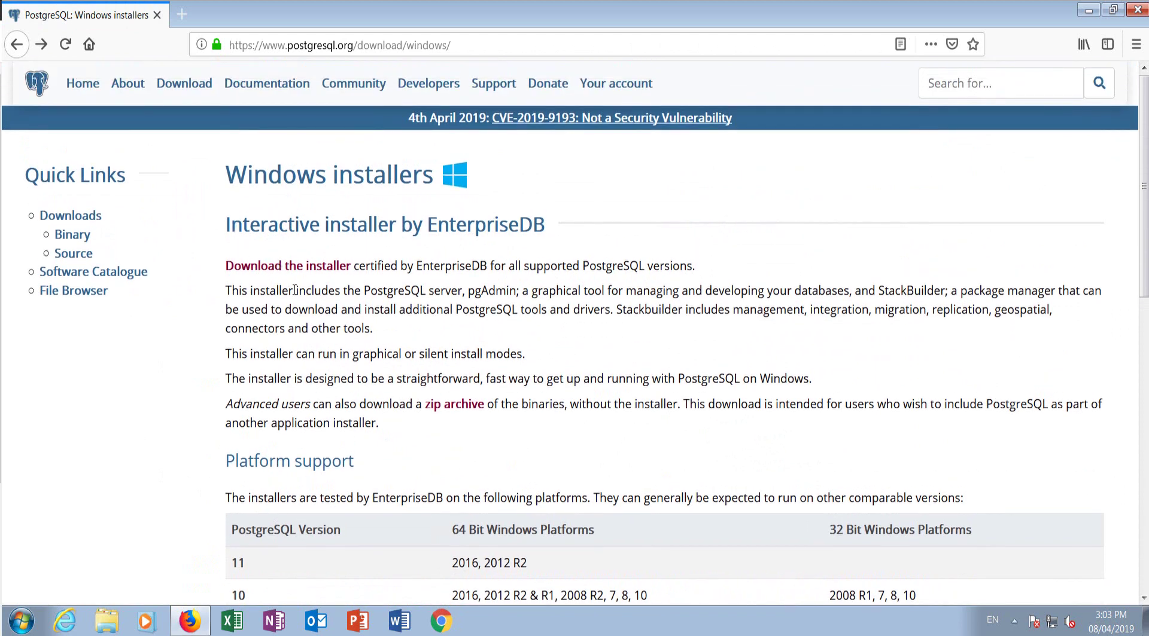
pyautogui.click(267, 269)
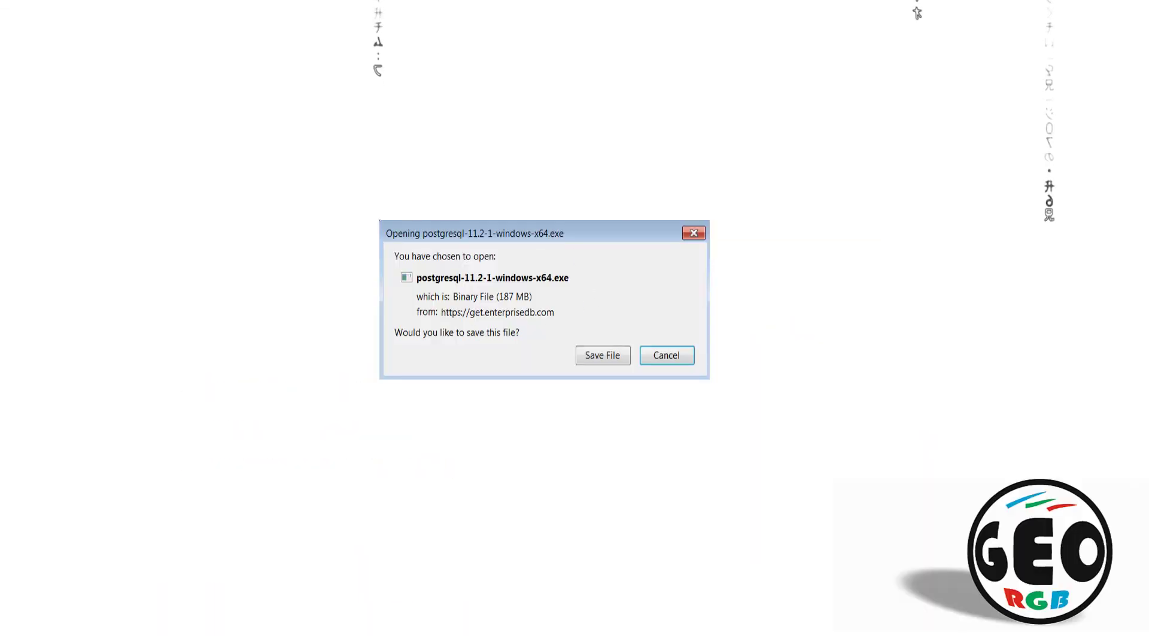
# Step: Save and run the installer, keeping default installation directory, components and data directory
pyautogui.click(576, 347)
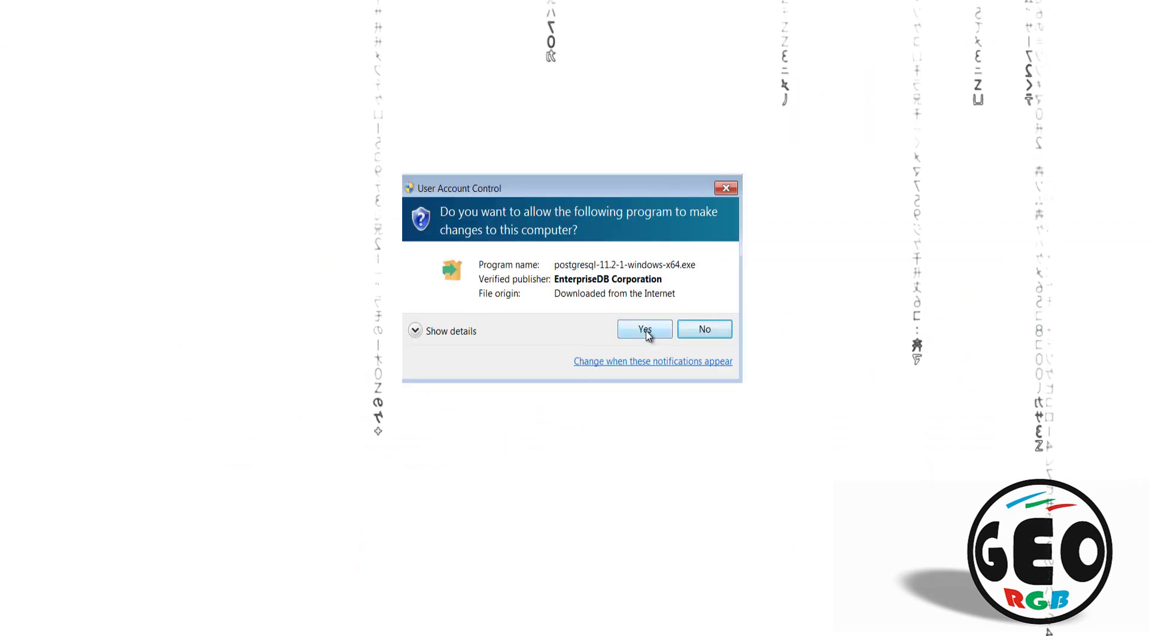
pyautogui.click(645, 330)
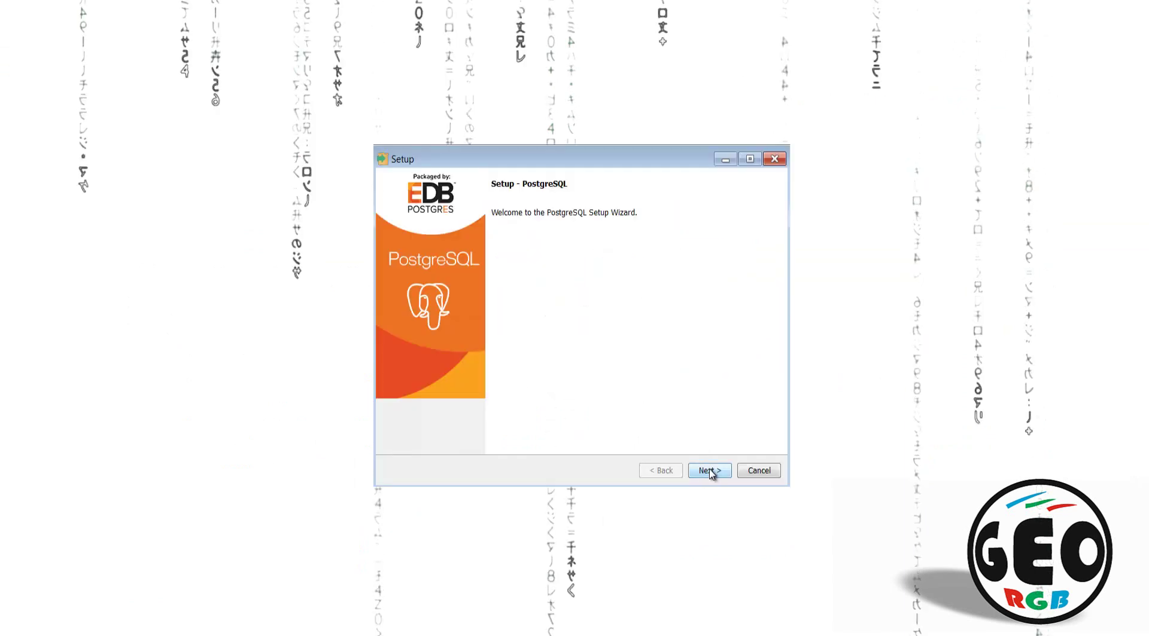
pyautogui.click(710, 472)
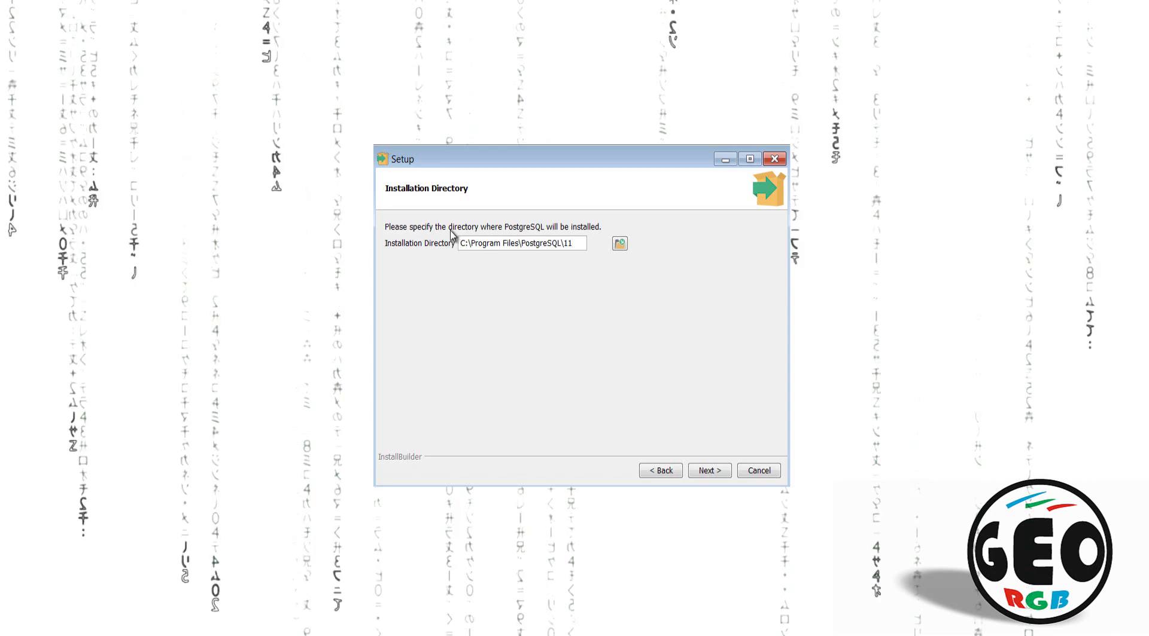
pyautogui.click(708, 471)
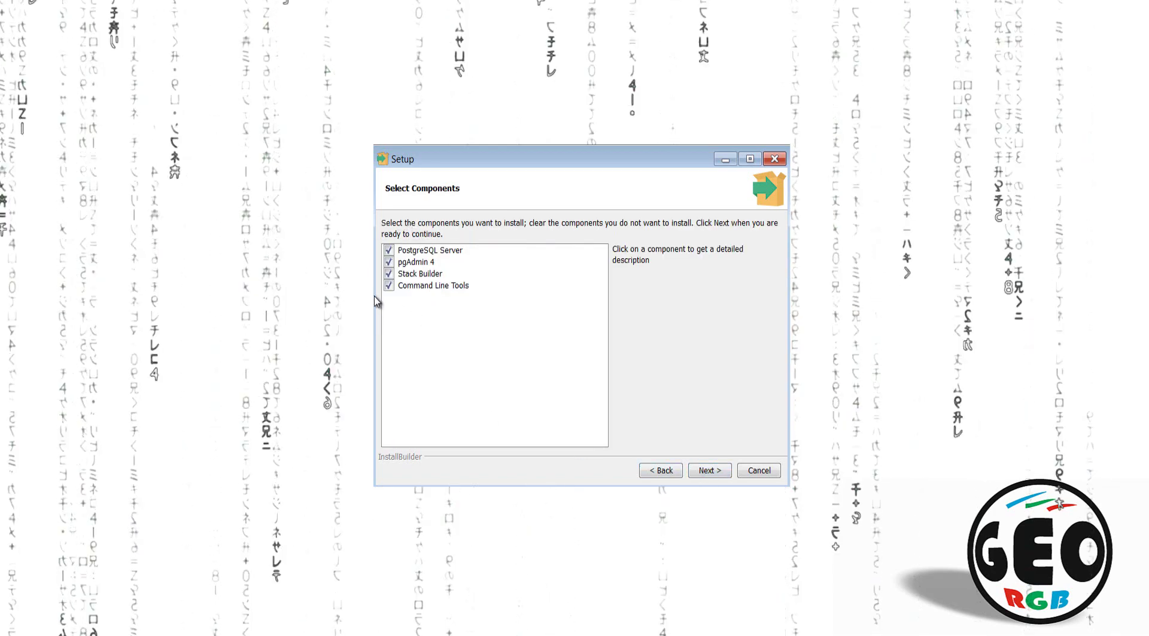
pyautogui.click(708, 473)
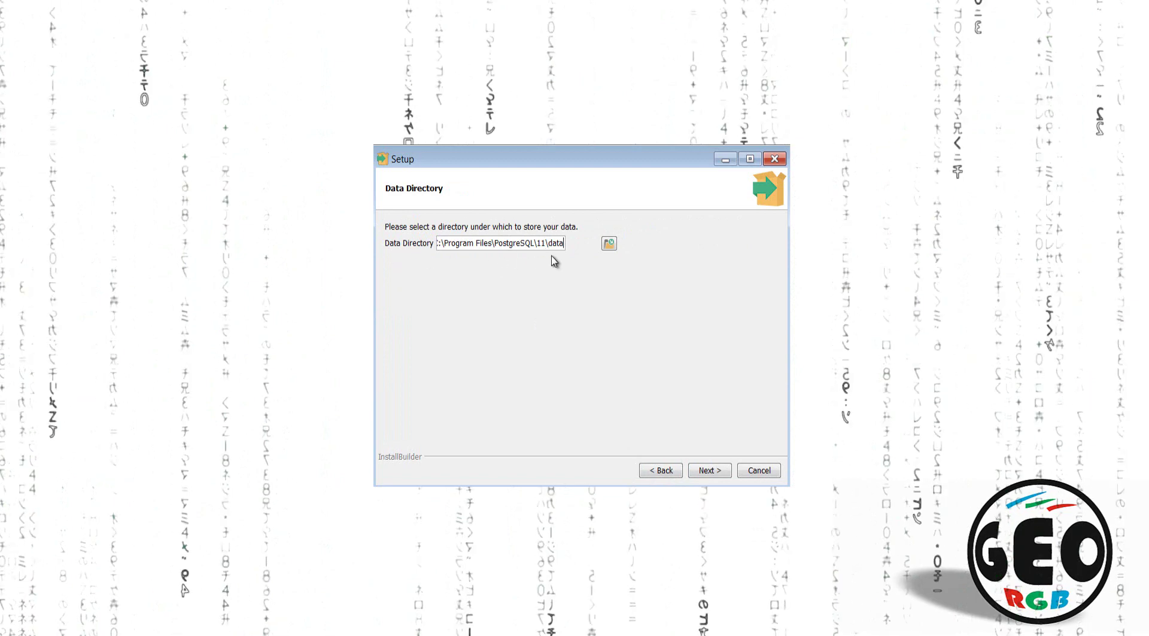
pyautogui.click(709, 471)
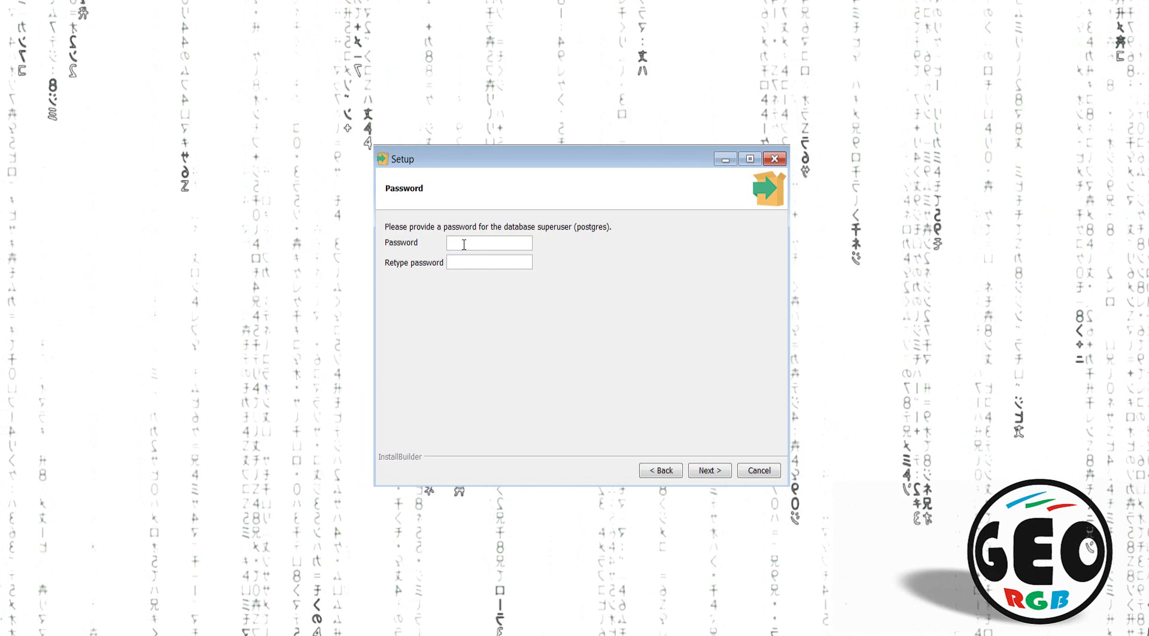
# Step: Enter and confirm the postgres superuser password, correcting a typo, and continue
pyautogui.write('postgres')
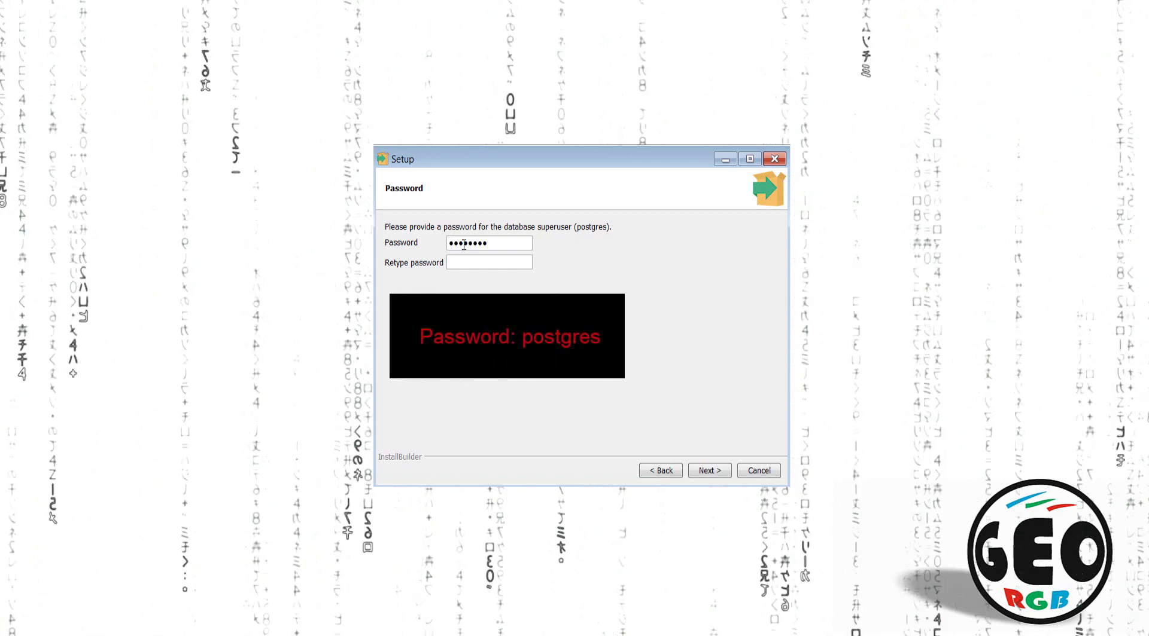
pyautogui.click(470, 261)
pyautogui.write('postgr')
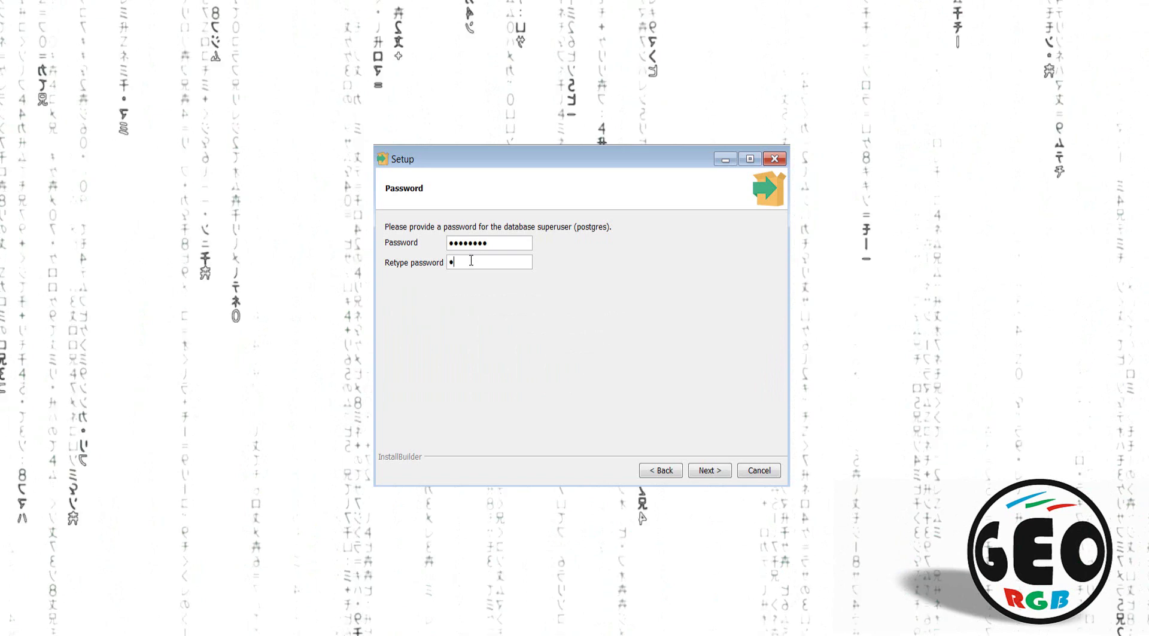
pyautogui.press('BackSpace')
pyautogui.press('BackSpace')
pyautogui.press('BackSpace')
pyautogui.press('BackSpace')
pyautogui.press('BackSpace')
pyautogui.press('BackSpace')
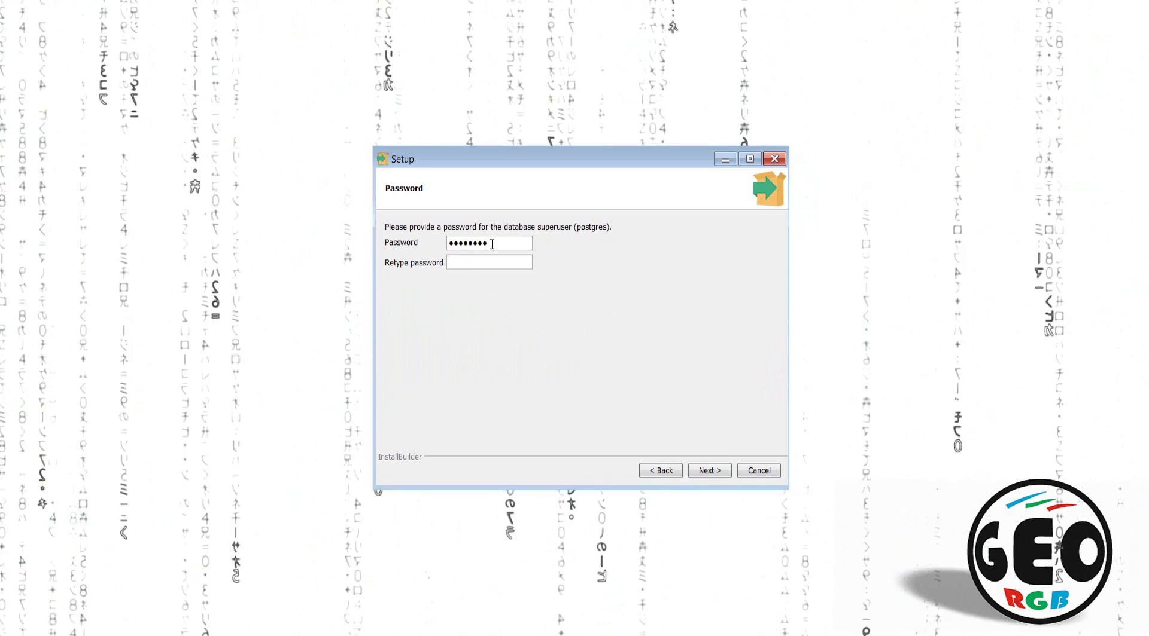
pyautogui.press('BackSpace')
pyautogui.press('BackSpace')
pyautogui.press('BackSpace')
pyautogui.press('BackSpace')
pyautogui.press('BackSpace')
pyautogui.press('BackSpace')
pyautogui.press('BackSpace')
pyautogui.write('pos')
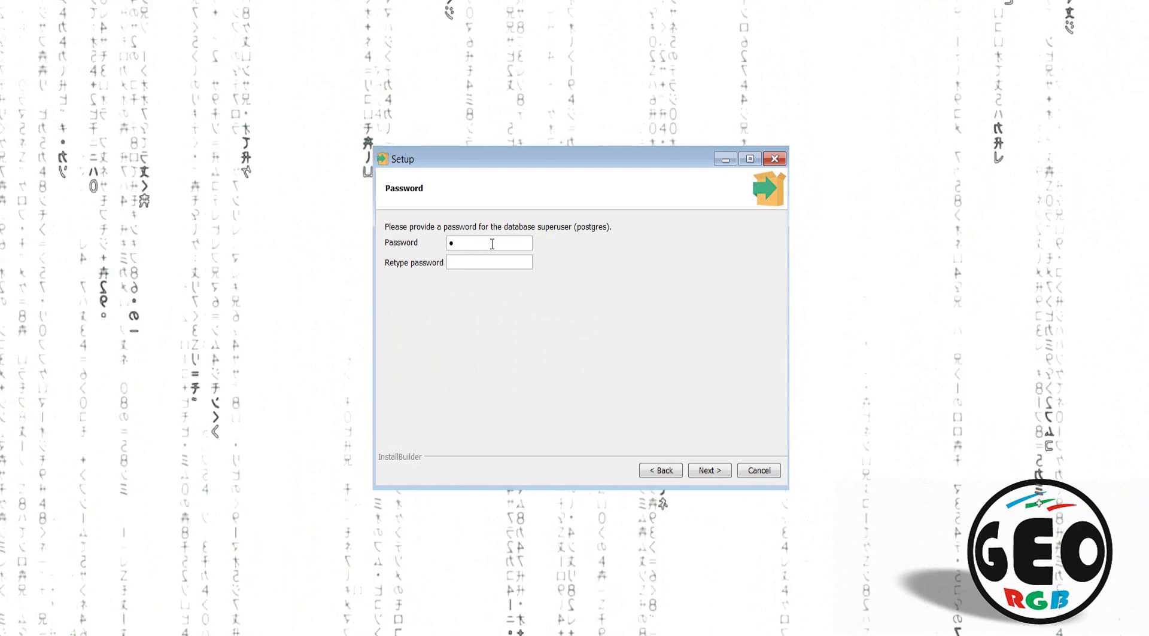
pyautogui.write('tgre')
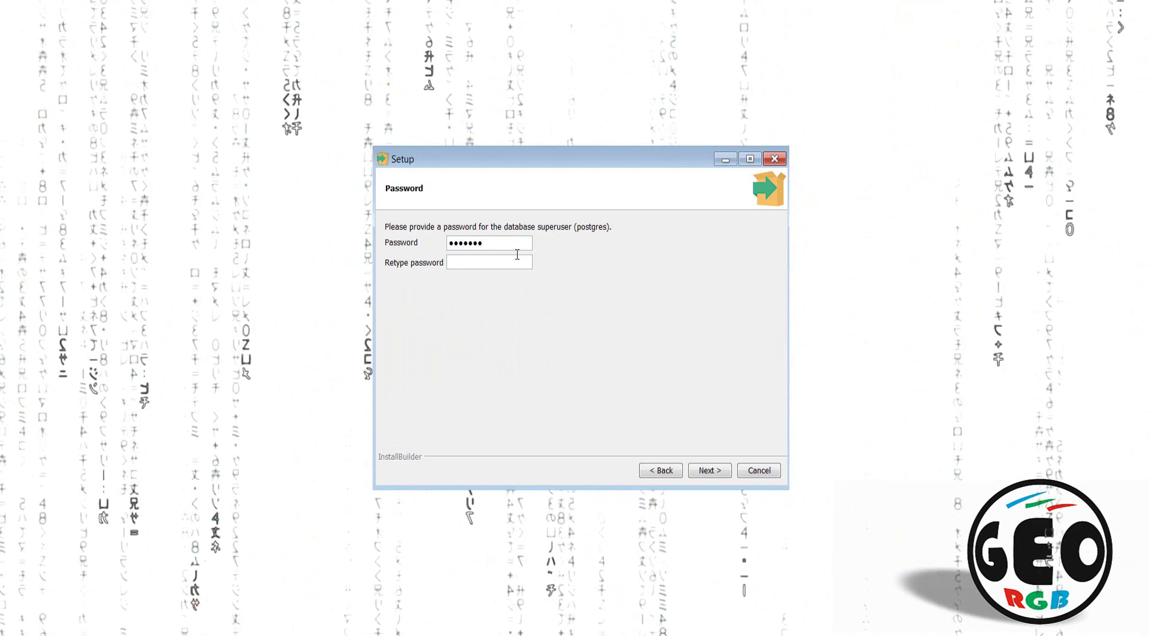
pyautogui.press('Tab')
pyautogui.write('pos')
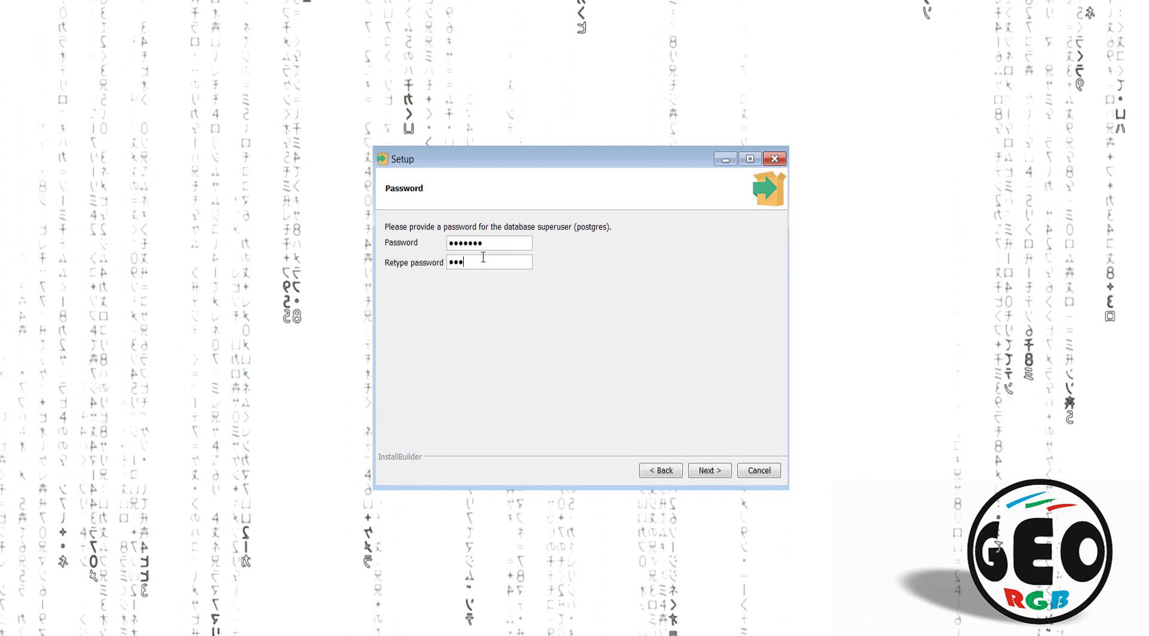
pyautogui.write('tgre')
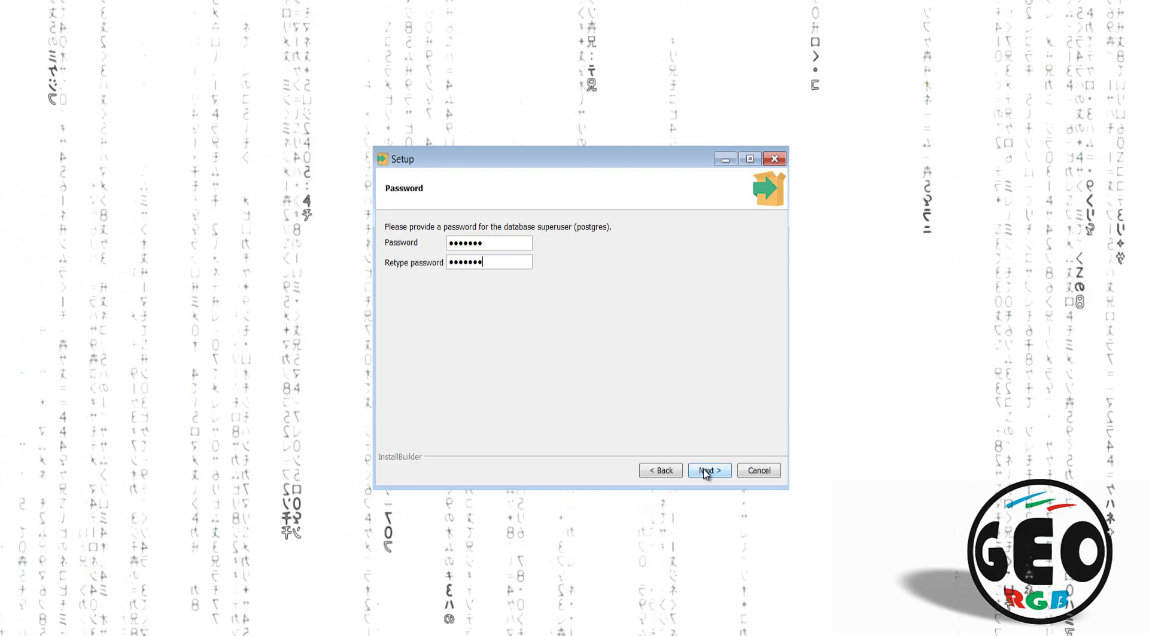
pyautogui.click(705, 471)
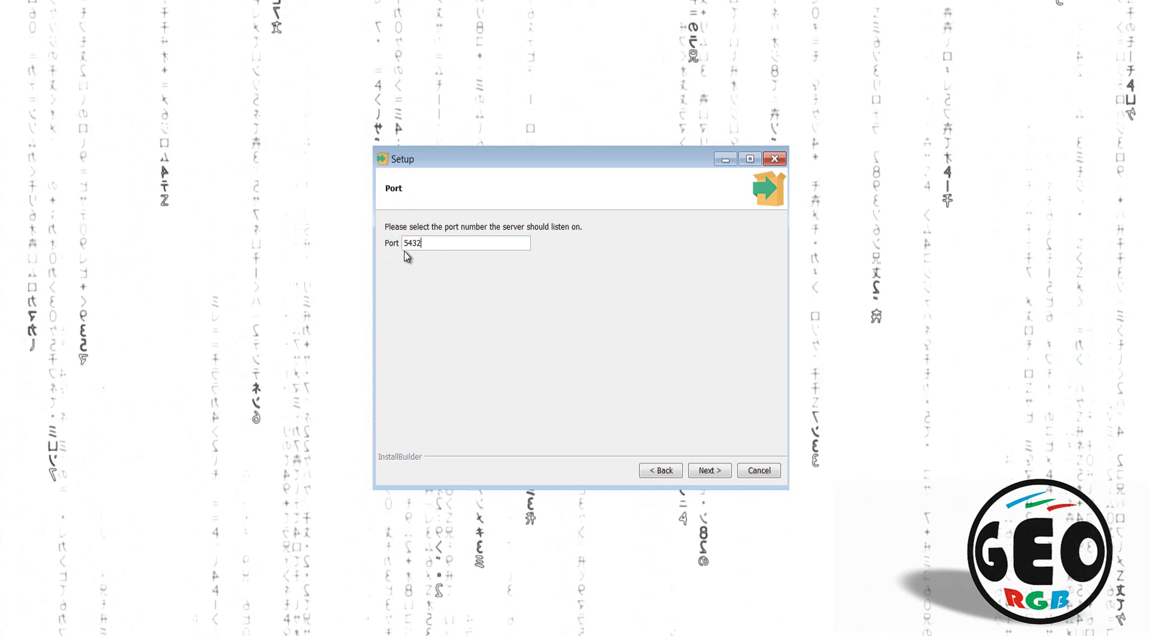
# Step: Keep port 5432 and choose English, Canada as the database locale
pyautogui.click(708, 473)
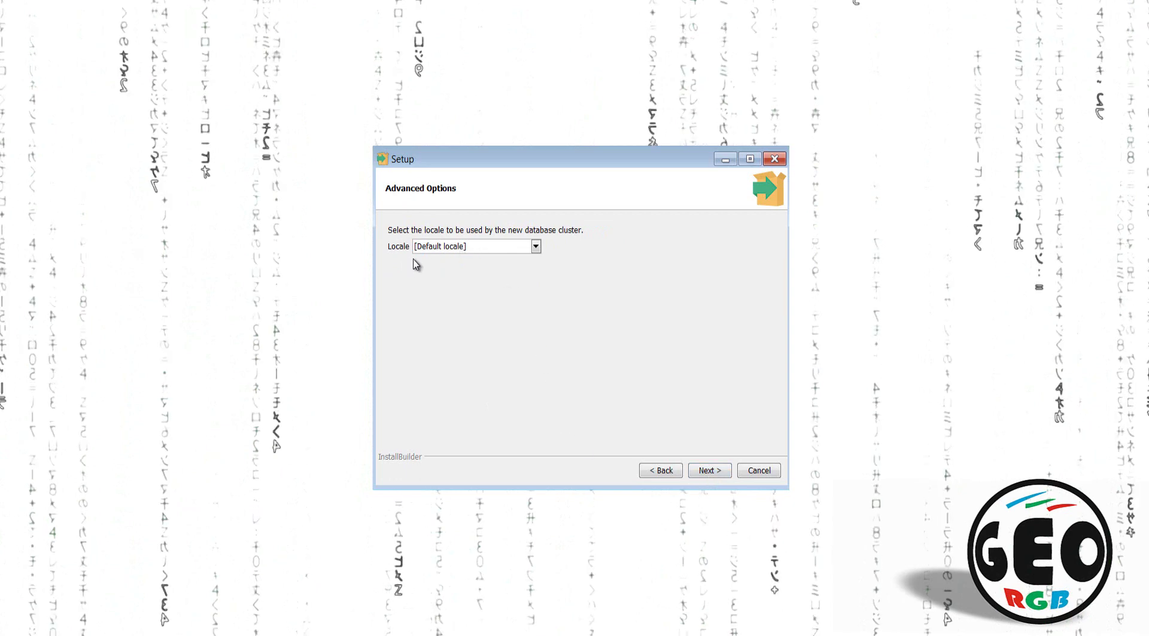
pyautogui.click(536, 247)
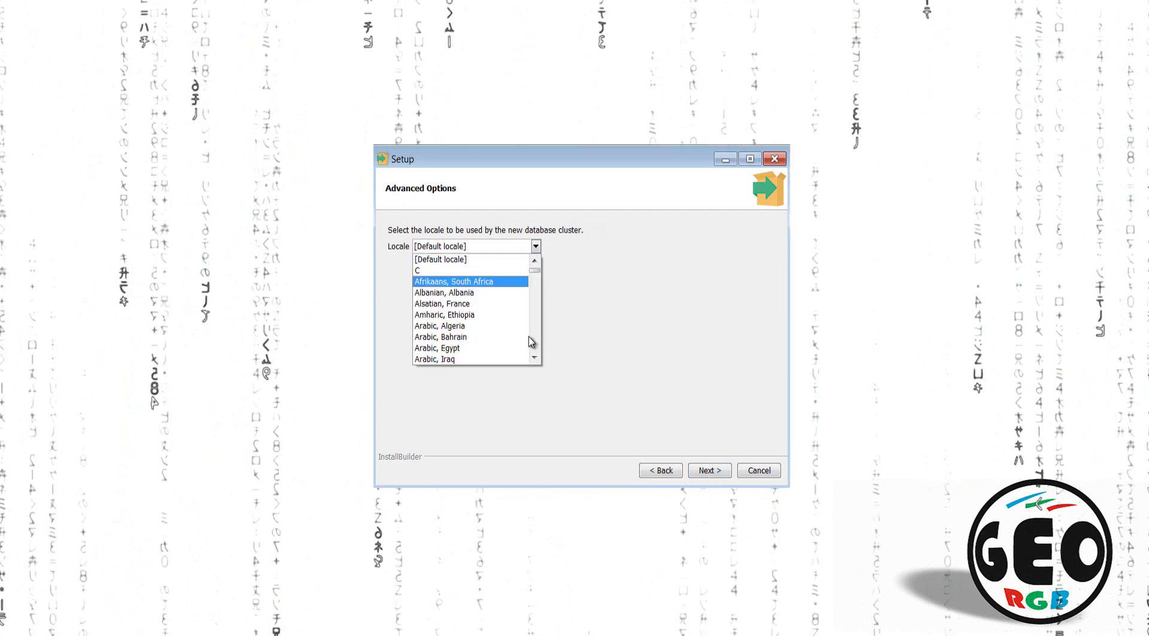
pyautogui.scroll(-6, 534, 359)
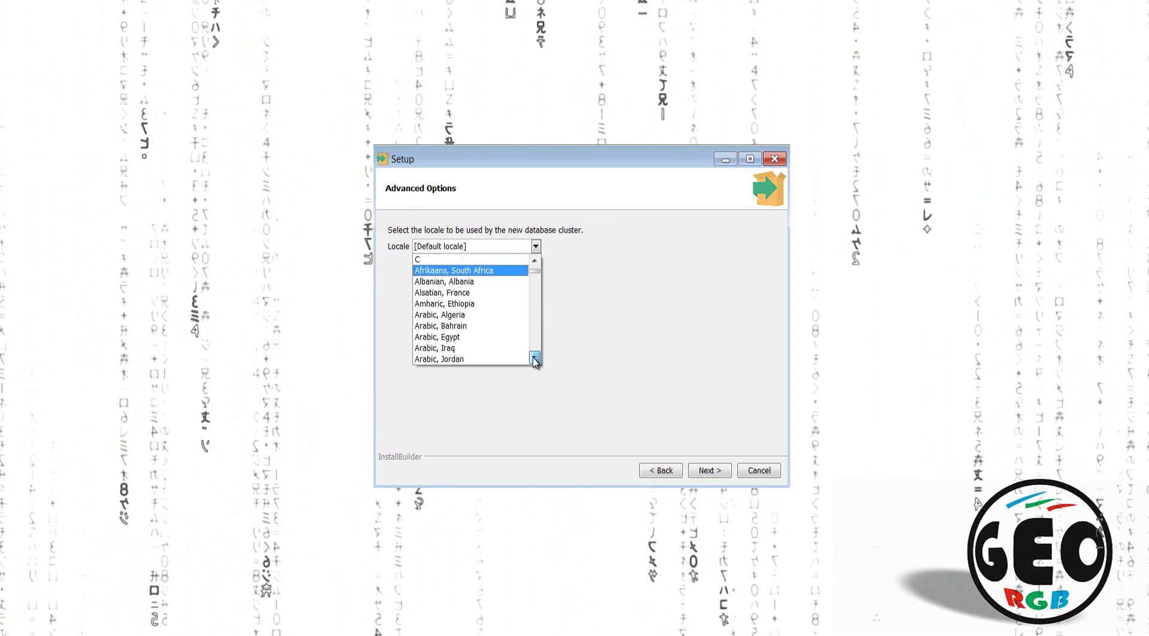
pyautogui.scroll(-12, 534, 358)
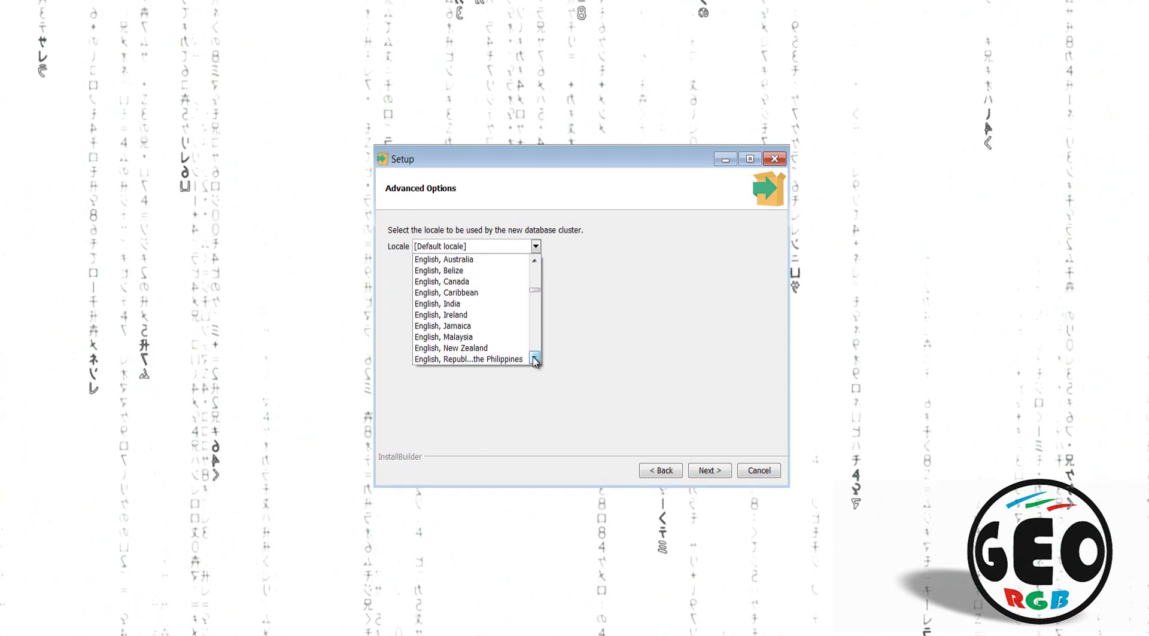
pyautogui.click(426, 282)
# Step: Accept the pre-installation summary and install PostgreSQL 11
pyautogui.click(716, 476)
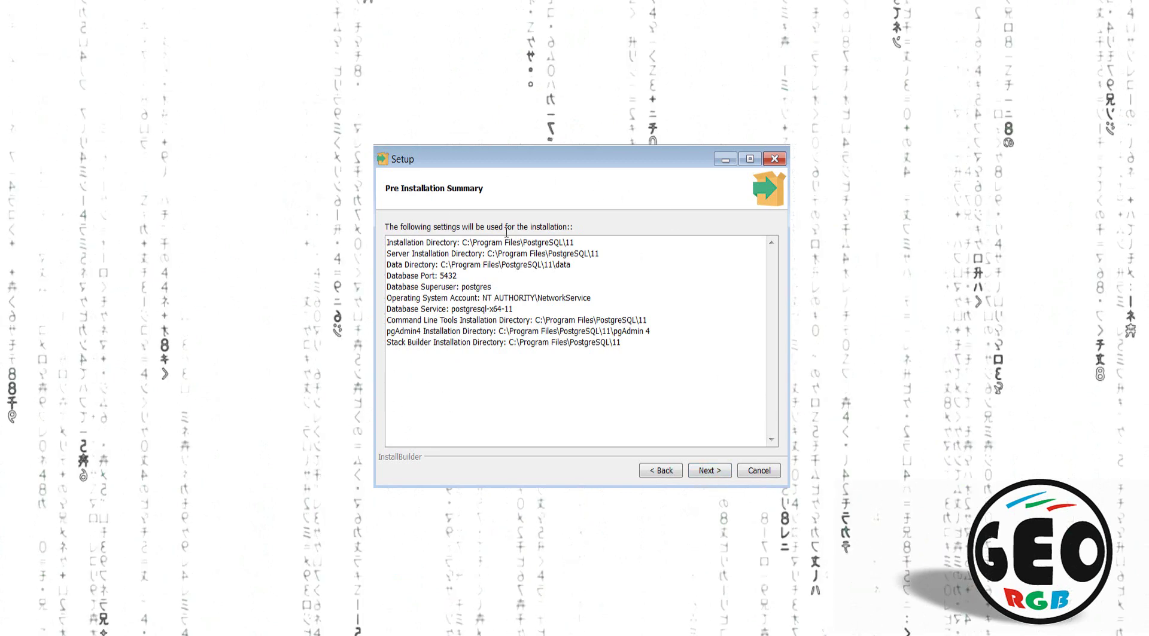
pyautogui.click(719, 472)
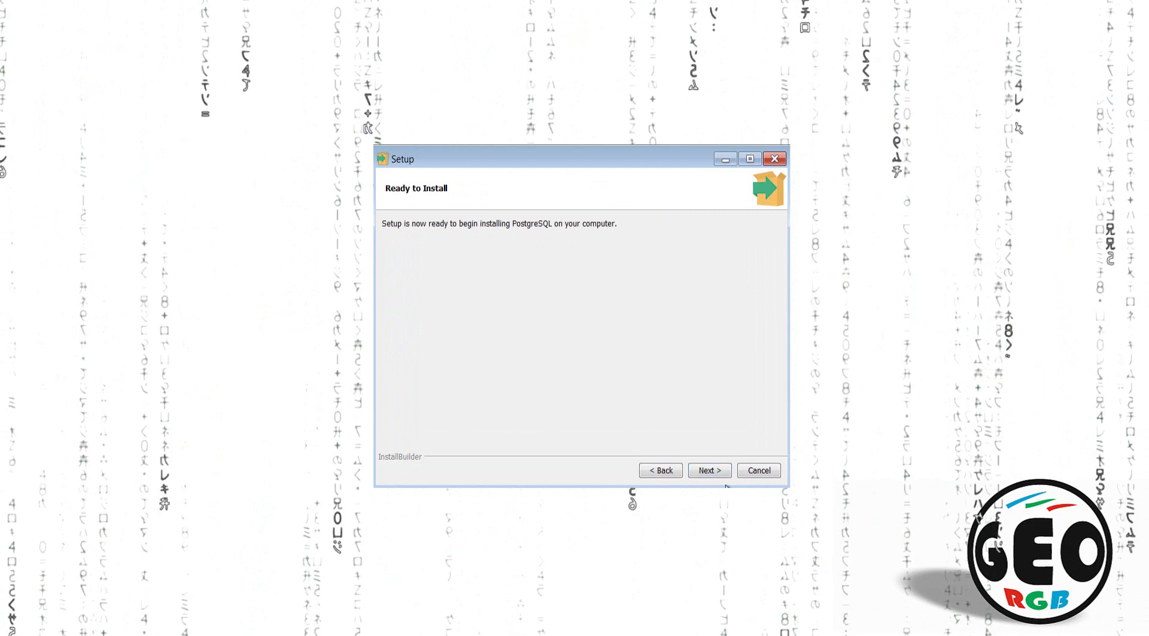
pyautogui.click(713, 471)
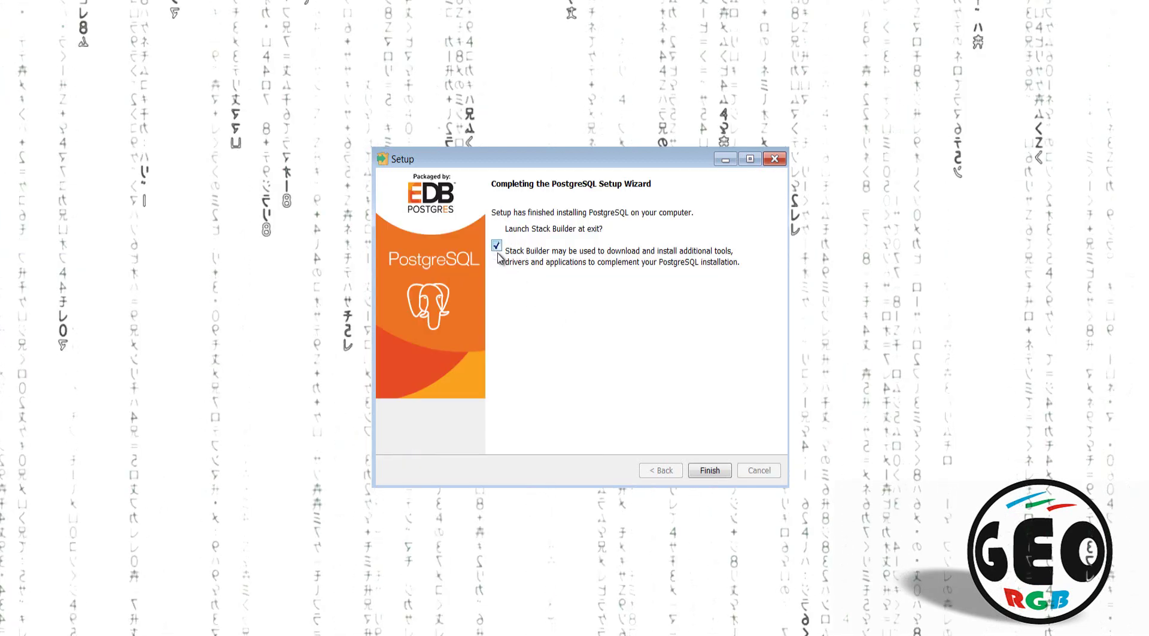
# Step: Launch Stack Builder targeting PostgreSQL 11 (x64) on port 5432 and load the application list
pyautogui.click(710, 471)
pyautogui.click(598, 317)
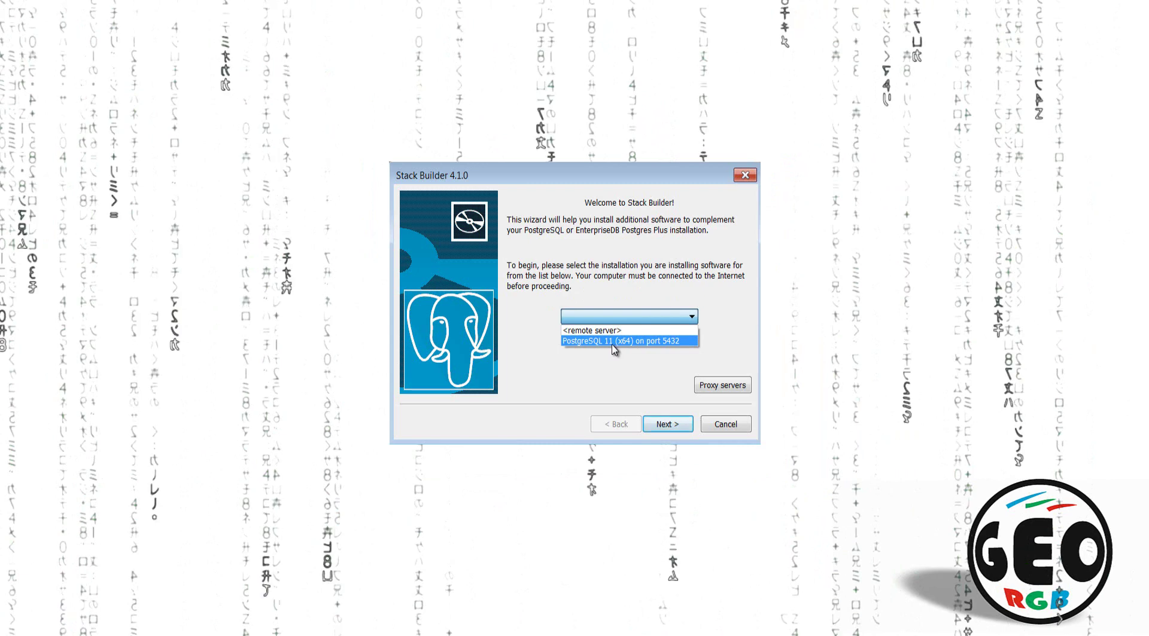
pyautogui.click(605, 341)
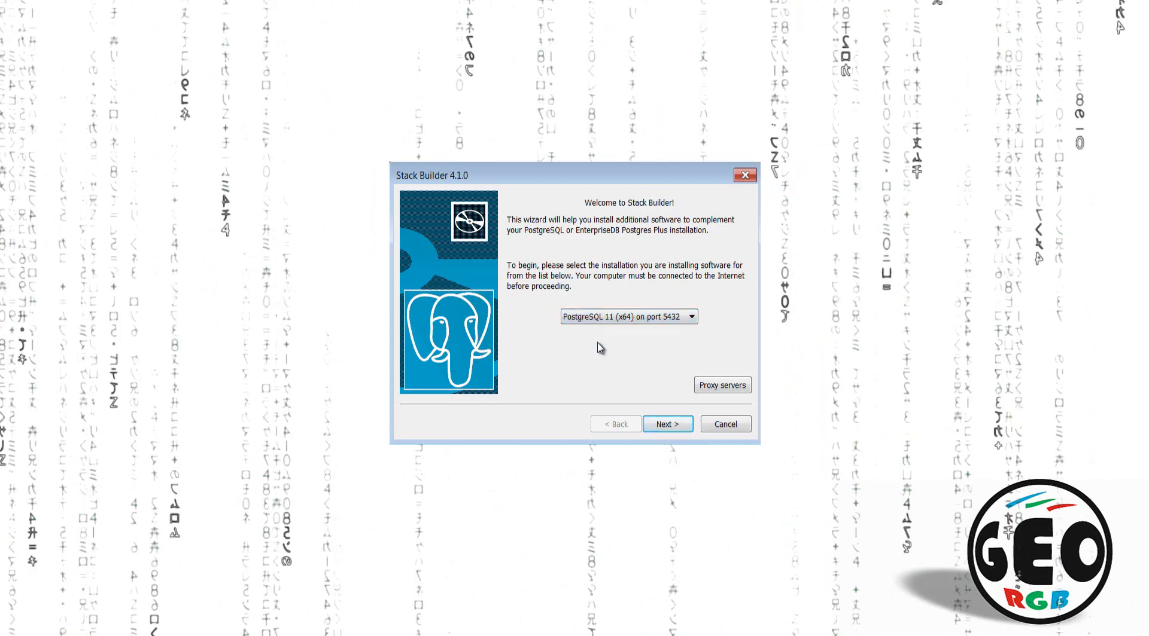
pyautogui.click(668, 424)
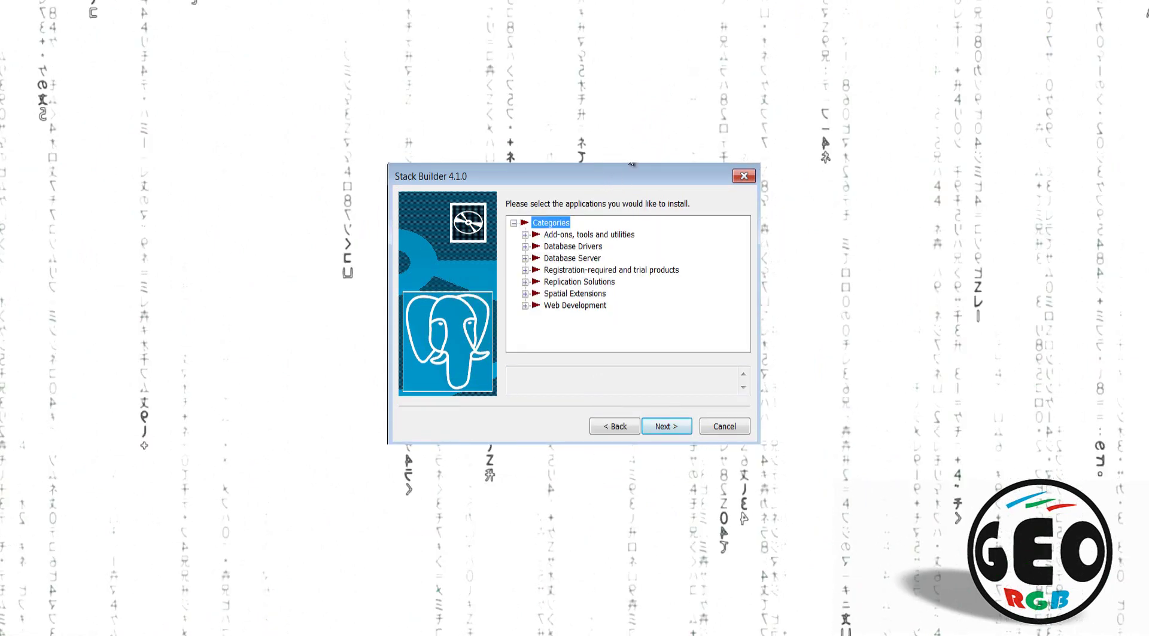
# Step: Tick PostGIS 2.5 Bundle v2.5.2 under Spatial Extensions and download it
pyautogui.click(525, 293)
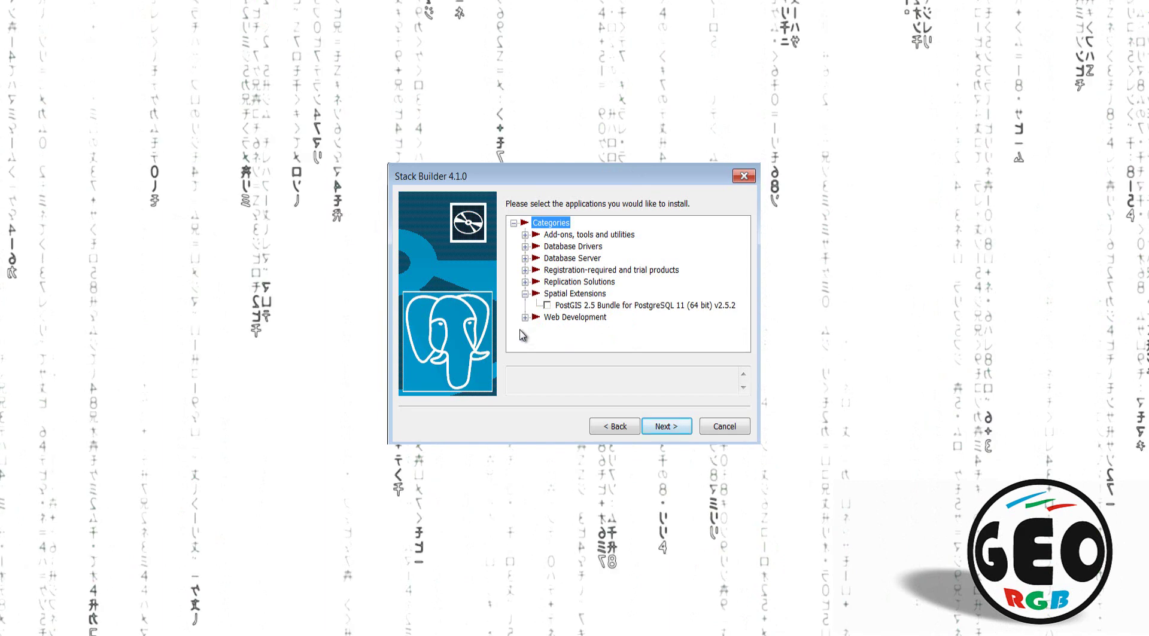
pyautogui.click(549, 308)
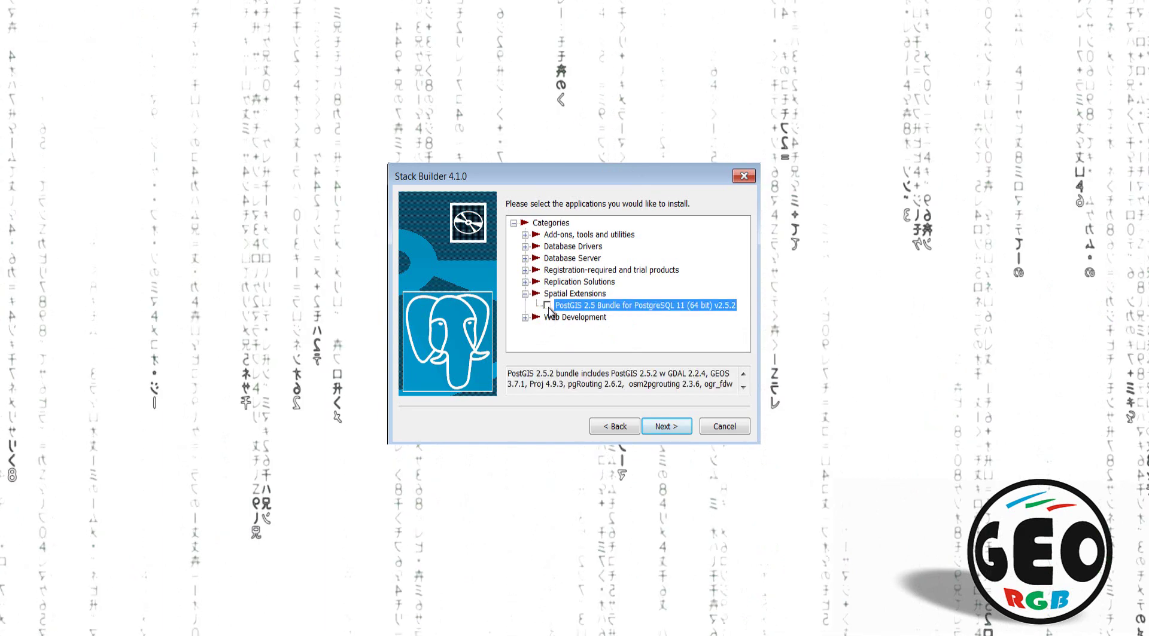
pyautogui.click(547, 306)
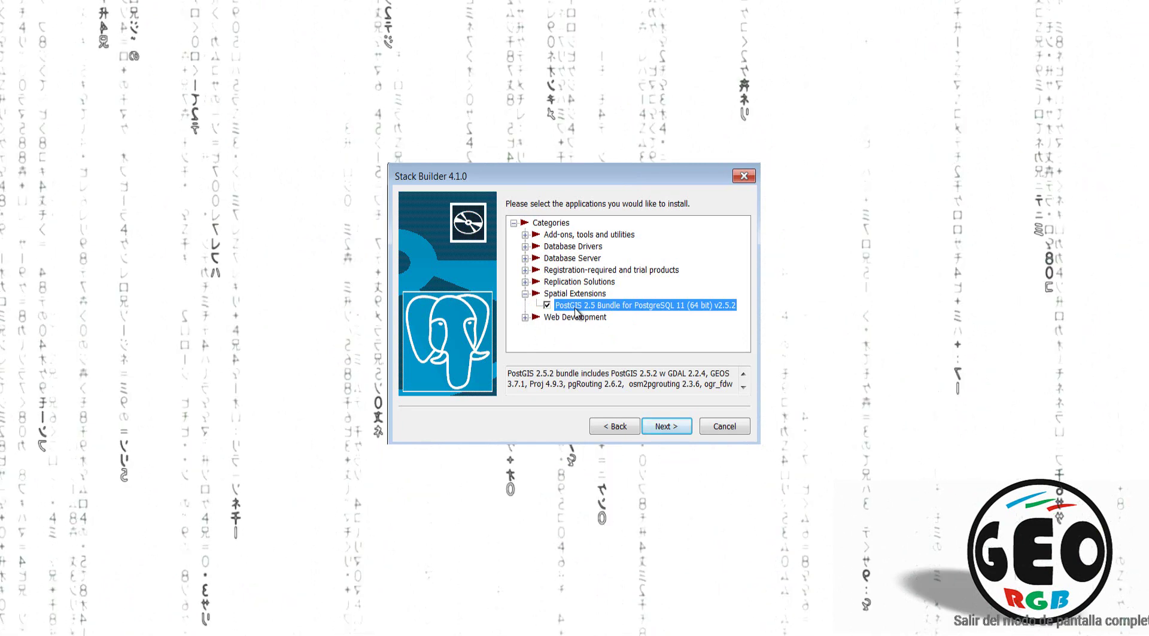
pyautogui.click(665, 430)
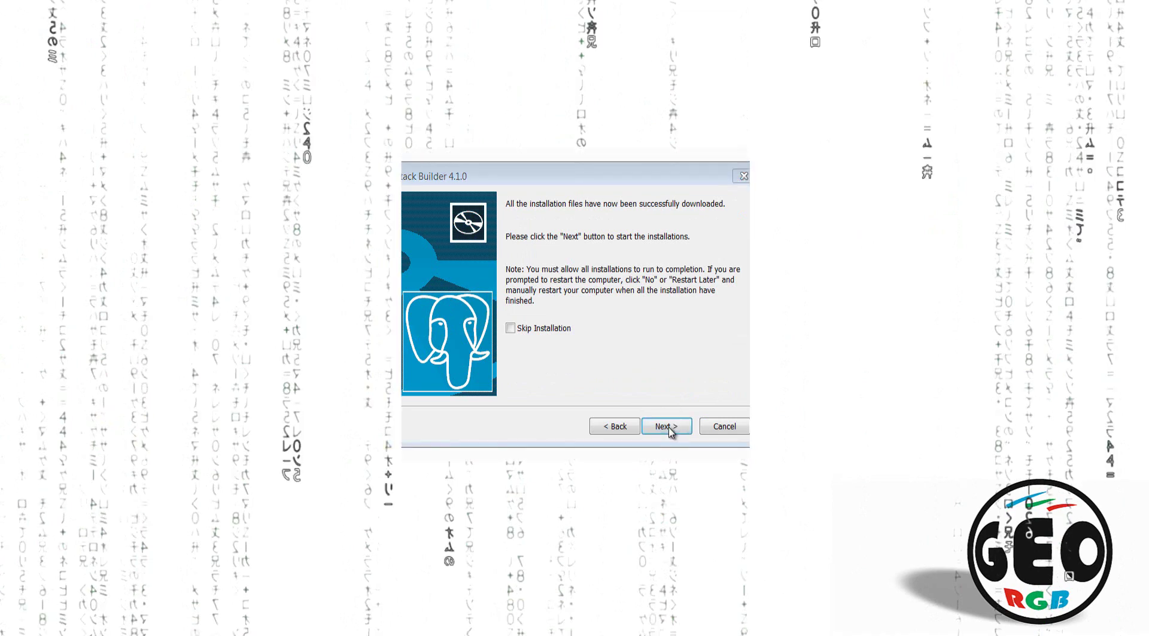
# Step: Start PostGIS setup, accept the licence, include a spatial database, and keep the default location
pyautogui.click(667, 427)
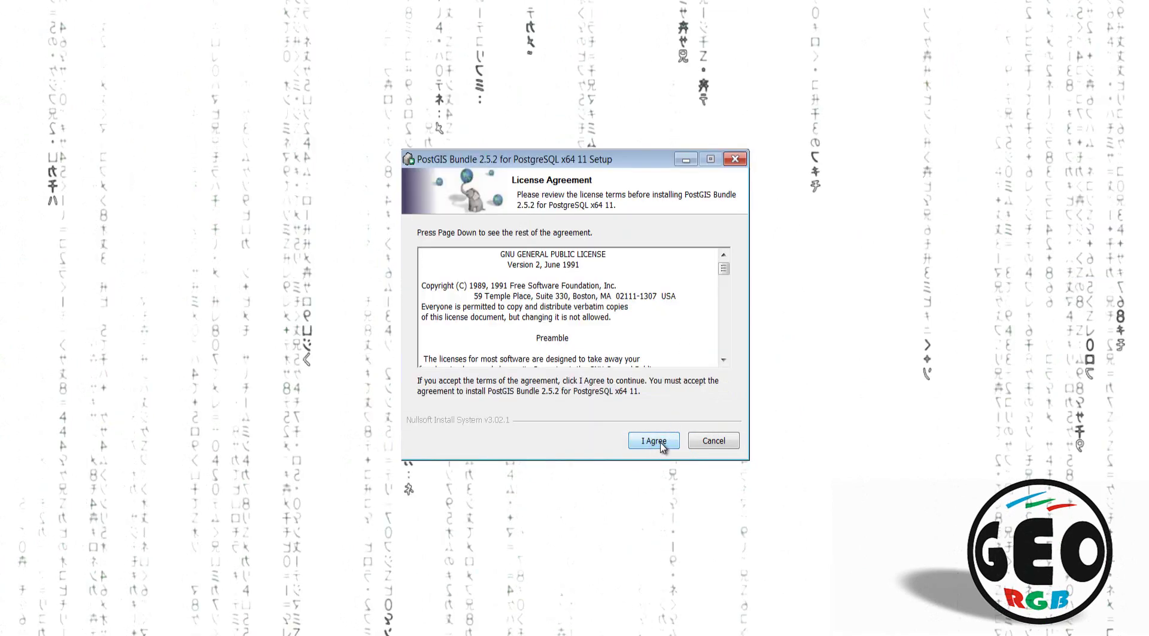
pyautogui.click(666, 442)
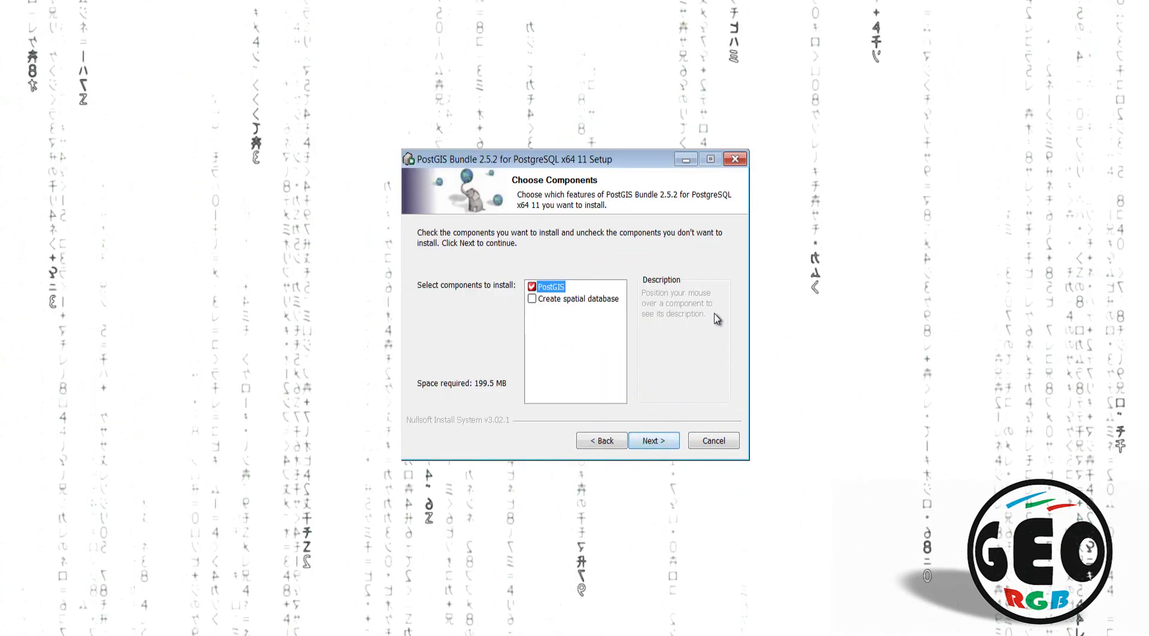
pyautogui.click(531, 299)
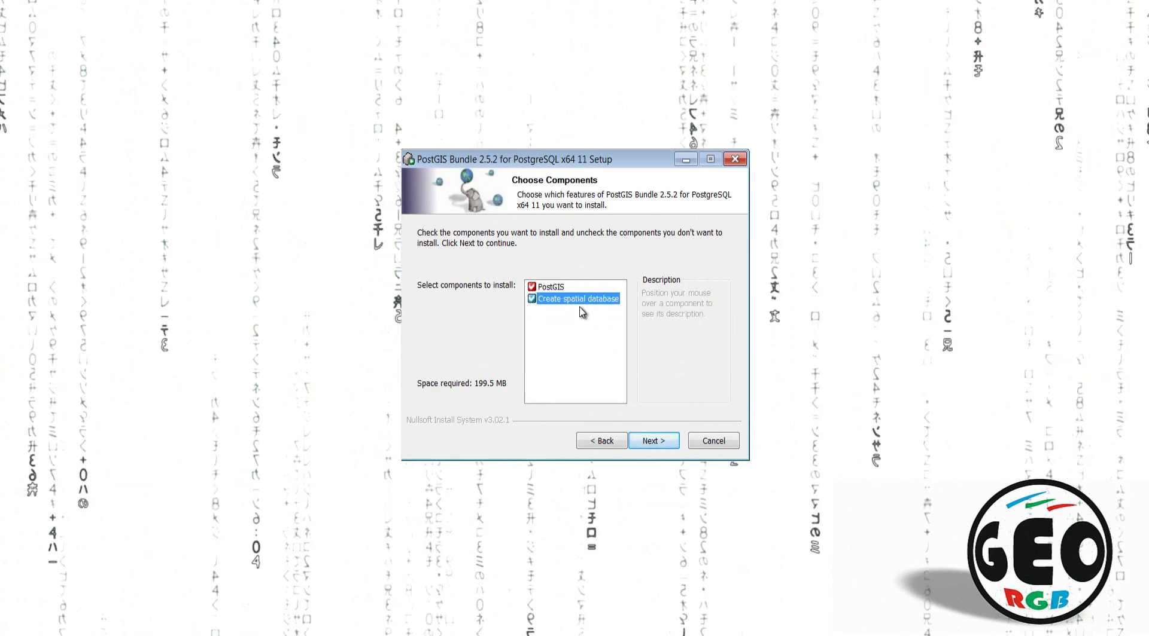
pyautogui.click(662, 440)
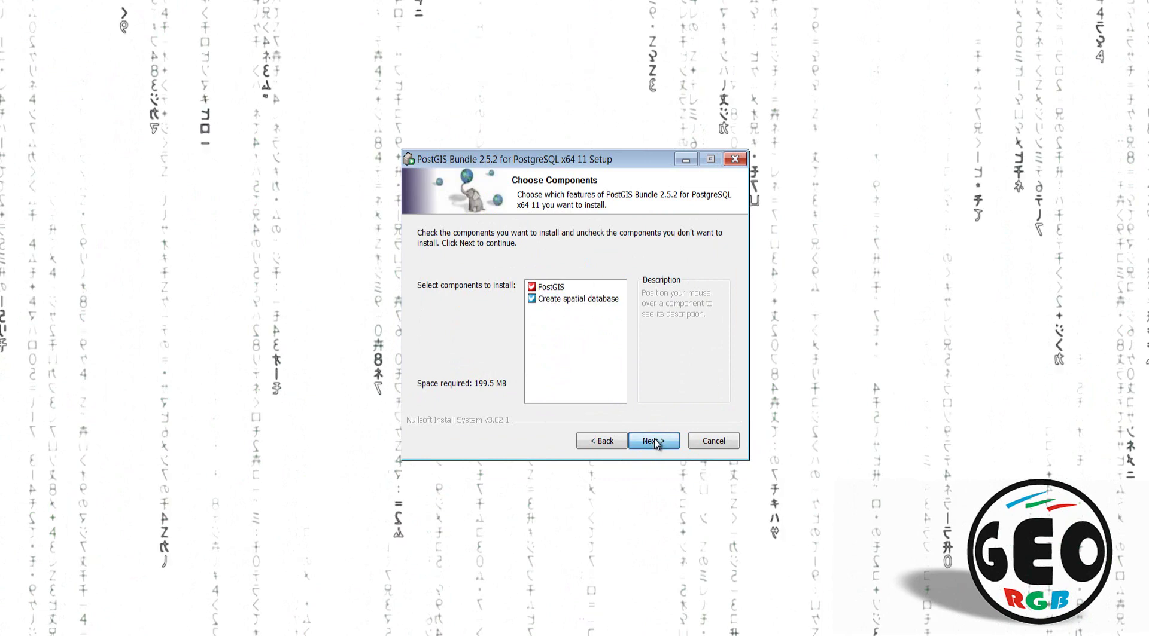
pyautogui.click(664, 440)
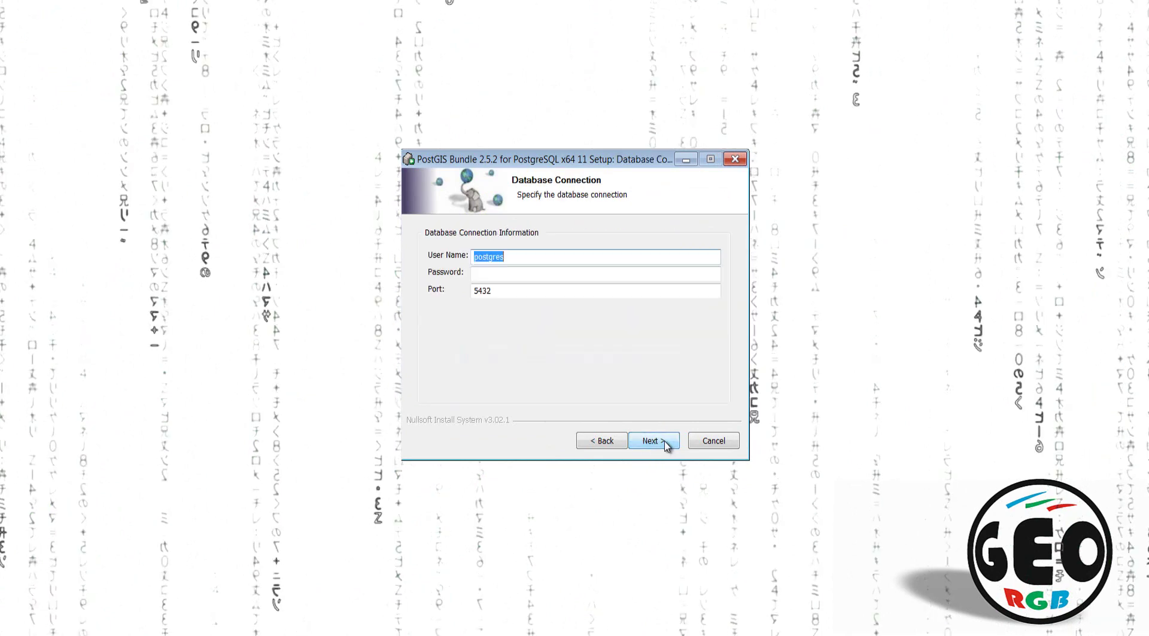
# Step: Enter the postgres password and install with database name postgis_25_sample
pyautogui.click(479, 272)
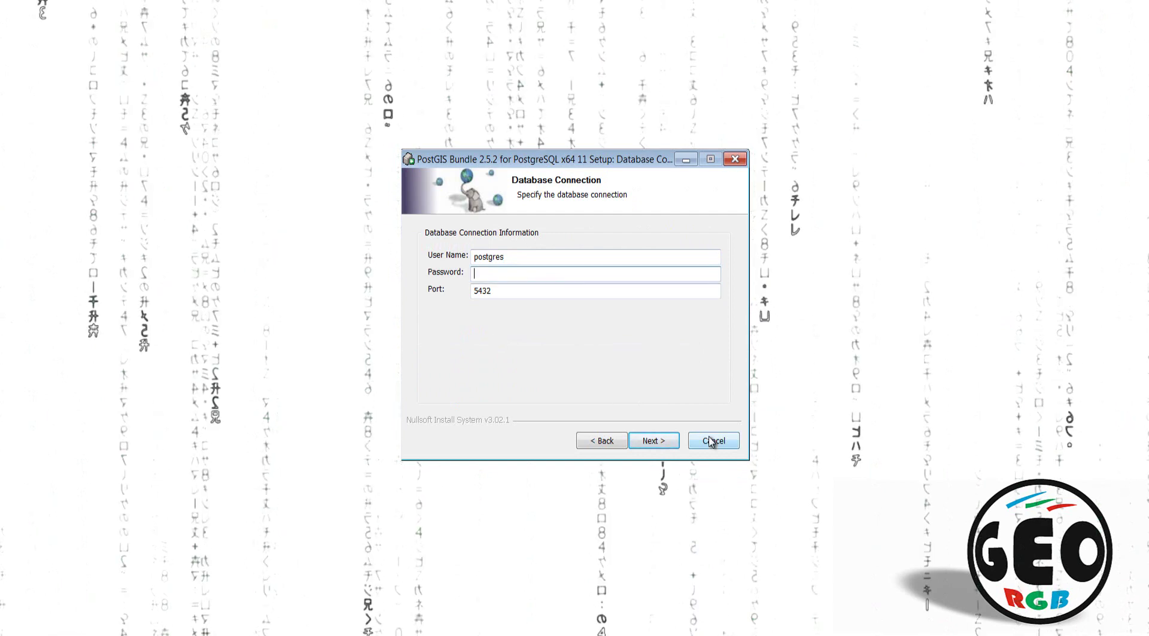
pyautogui.write('postgis')
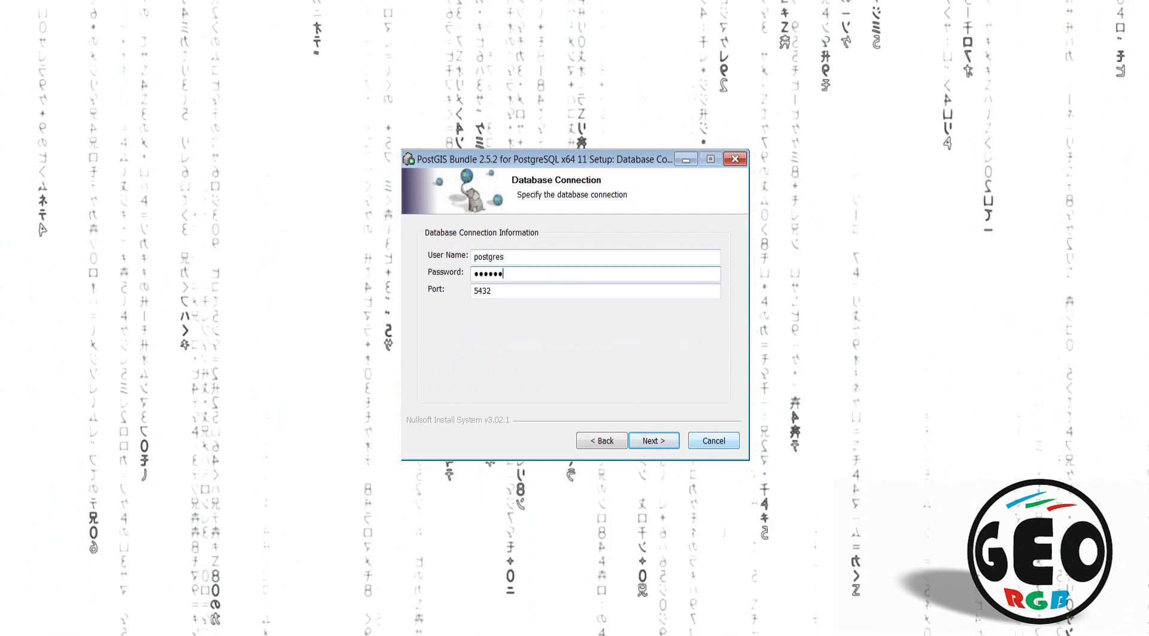
pyautogui.click(652, 443)
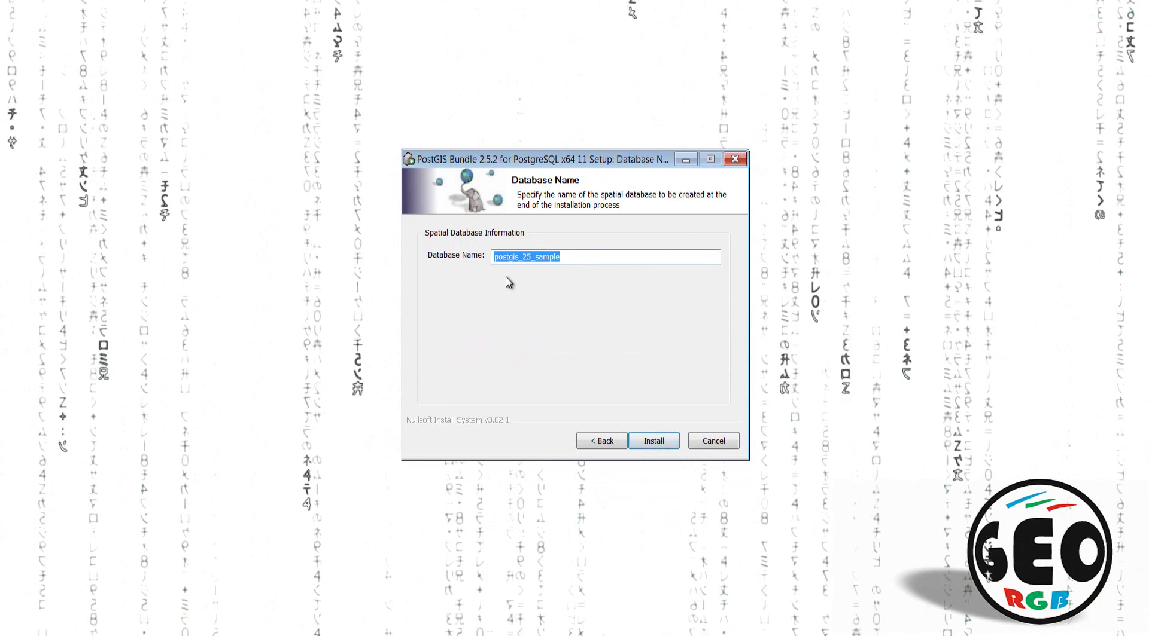
pyautogui.click(652, 441)
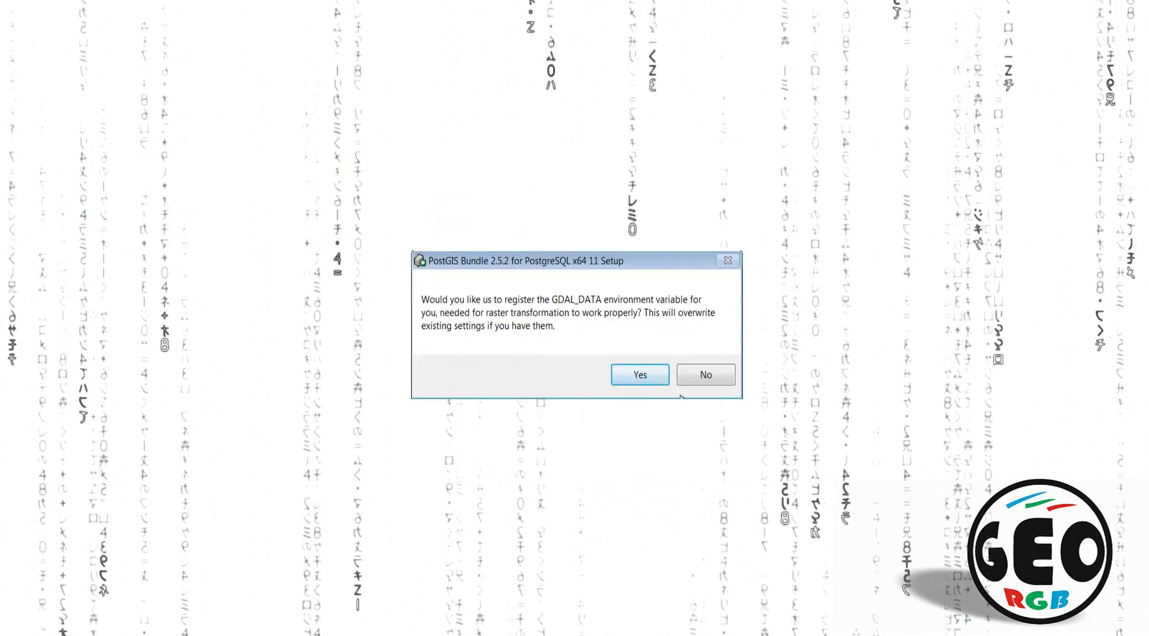
# Step: Accept the GDAL_DATA, raster driver and out-of-db raster prompts, then close setup
pyautogui.click(651, 378)
pyautogui.click(651, 392)
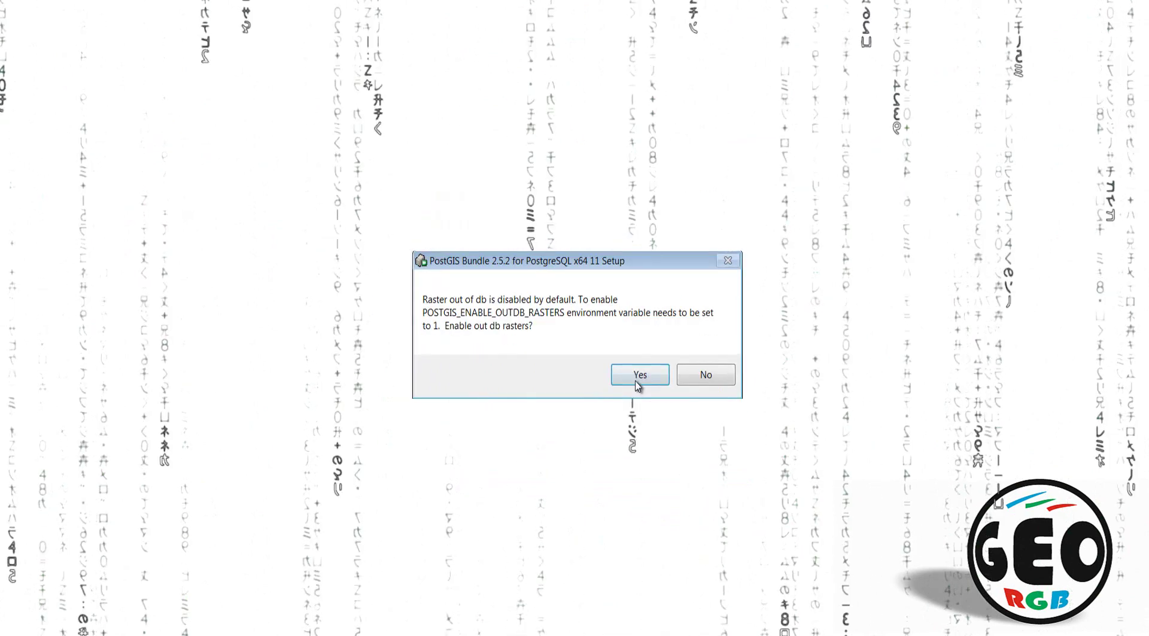
pyautogui.click(635, 377)
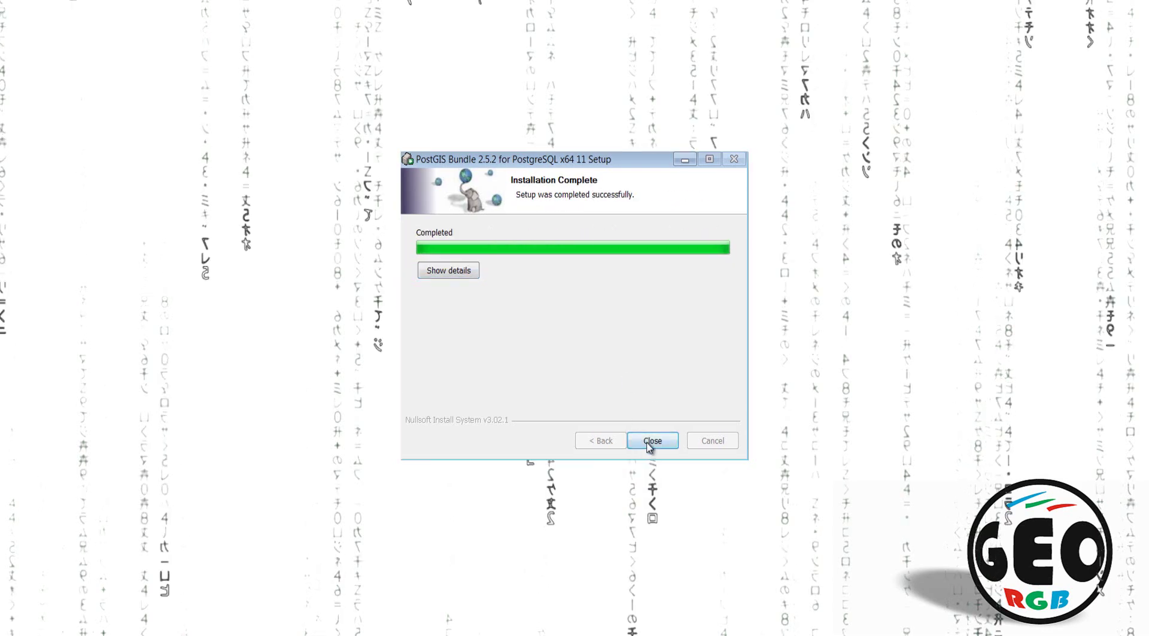
pyautogui.click(647, 442)
# Step: Finish and close Stack Builder
pyautogui.click(664, 427)
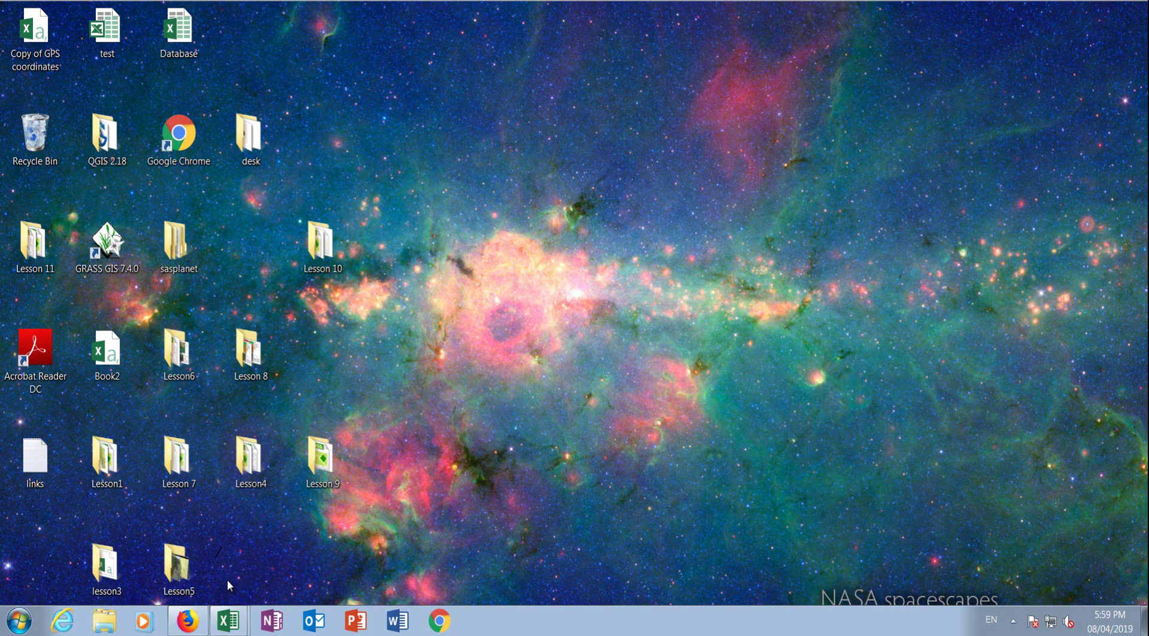
# Step: Restore Firefox and open the 'Lucidchart: Online Diagram Software & Visual Solution' search result
pyautogui.click(190, 624)
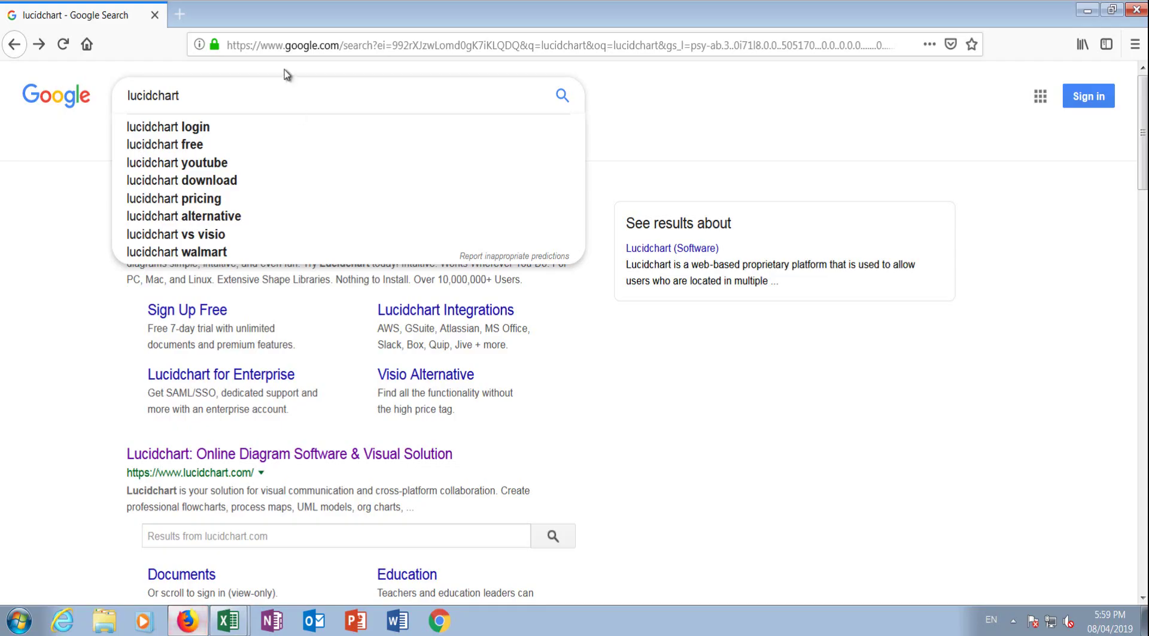
pyautogui.click(65, 264)
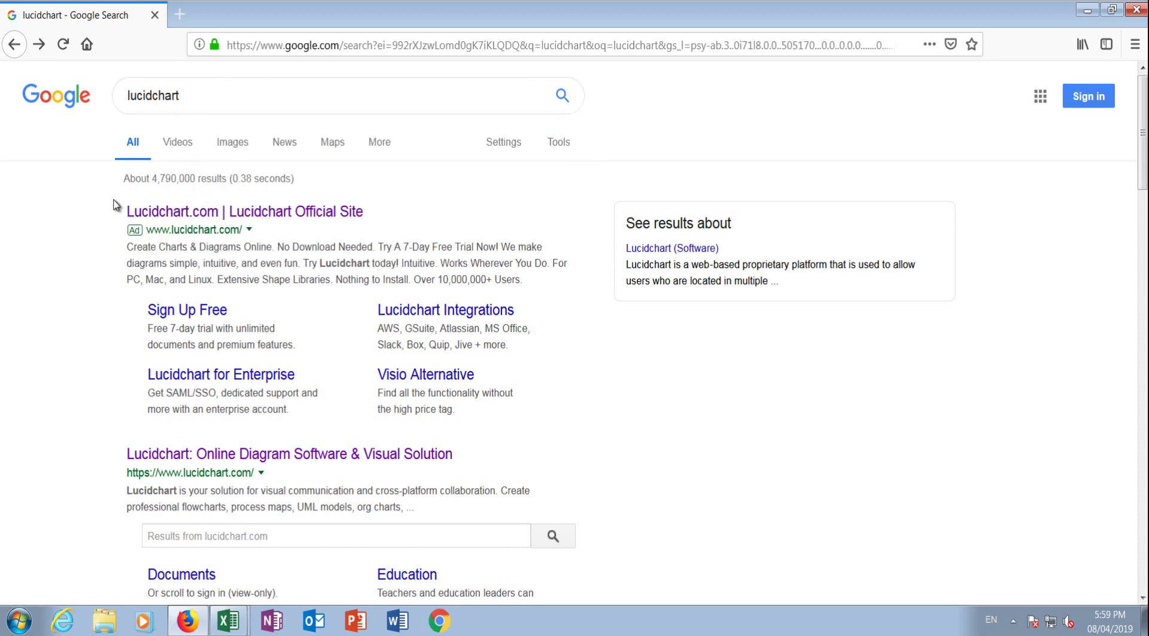
pyautogui.click(186, 98)
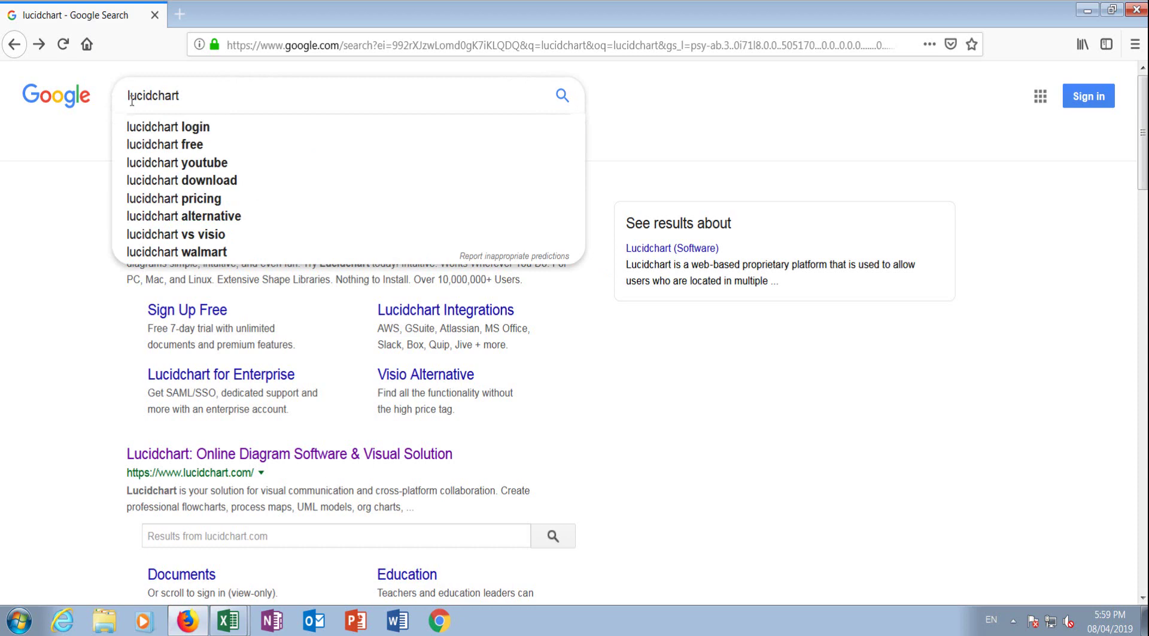
pyautogui.moveTo(187, 93); pyautogui.dragTo(107, 94)
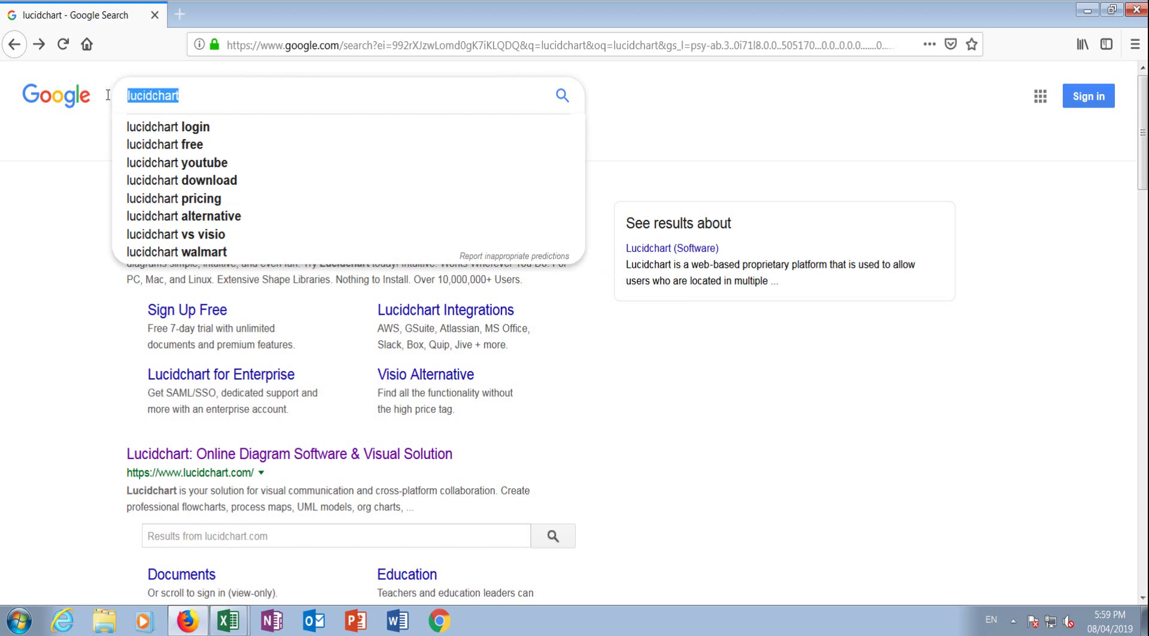
pyautogui.click(213, 94)
pyautogui.click(67, 329)
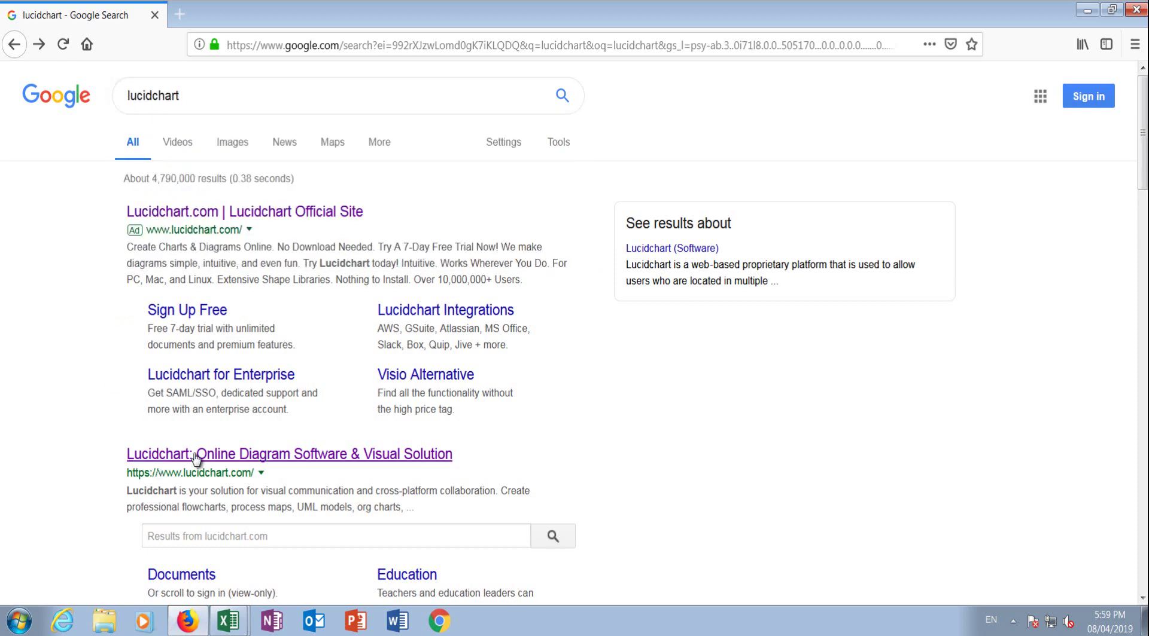
pyautogui.click(199, 456)
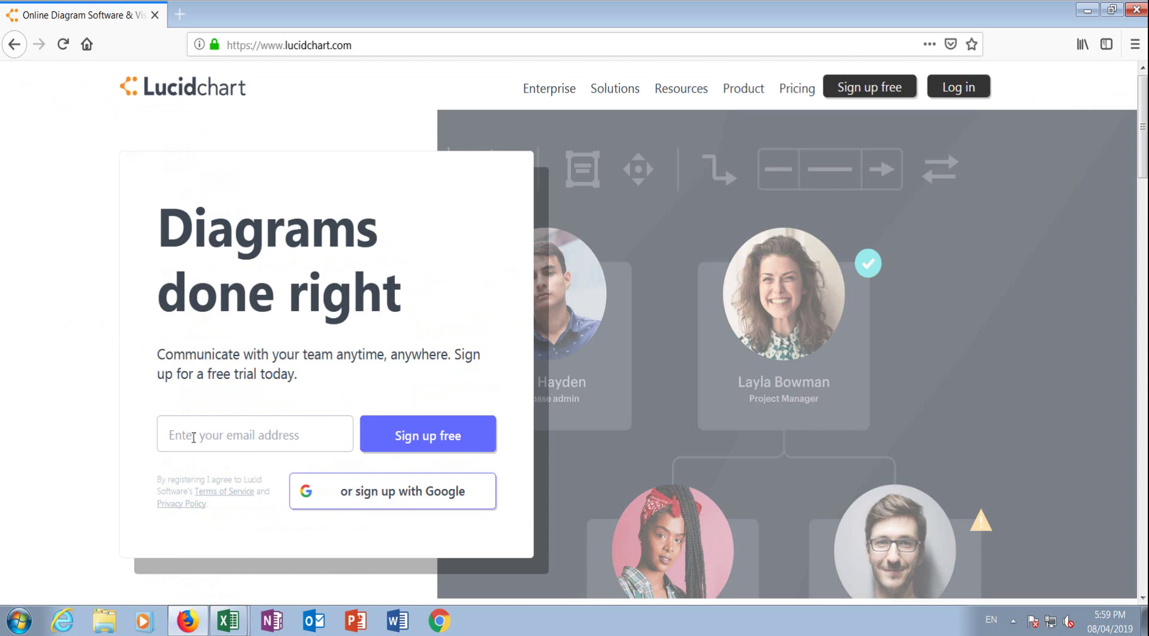
# Step: Register a free Lucidchart account with a name and repeated password, saving the login in Firefox
pyautogui.click(447, 436)
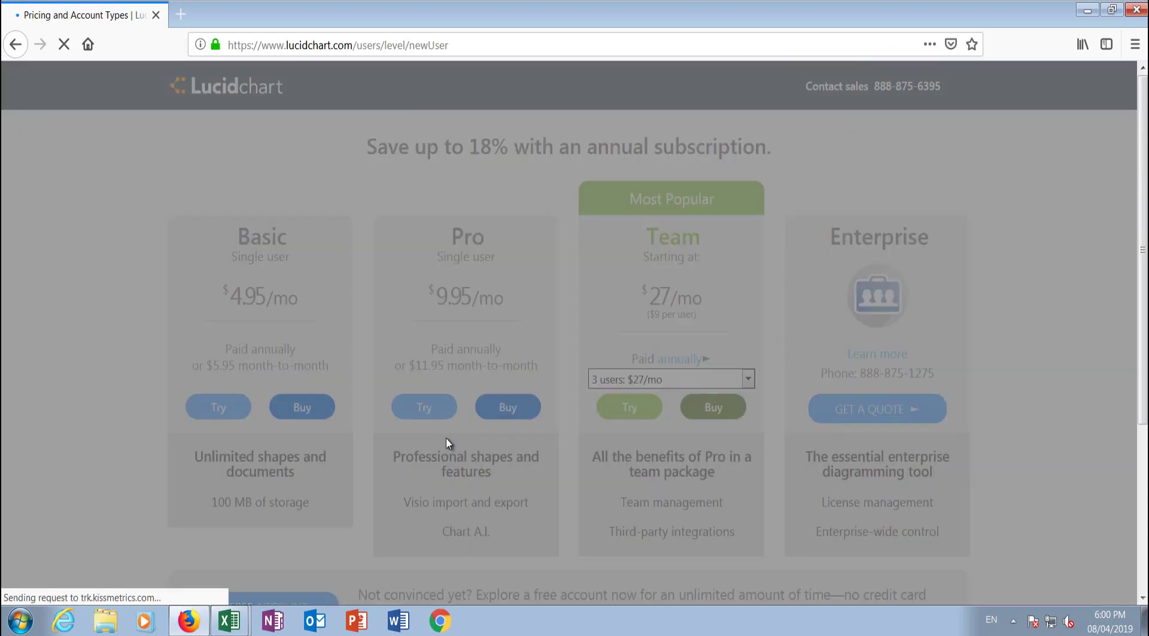
pyautogui.write('Ima')
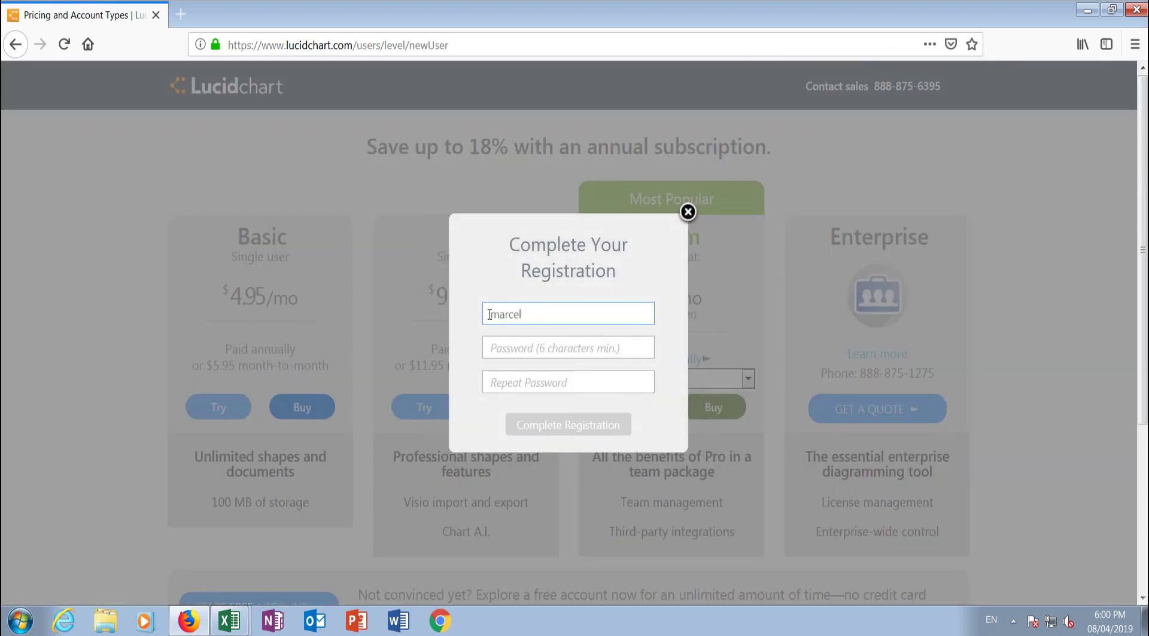
pyautogui.click(511, 353)
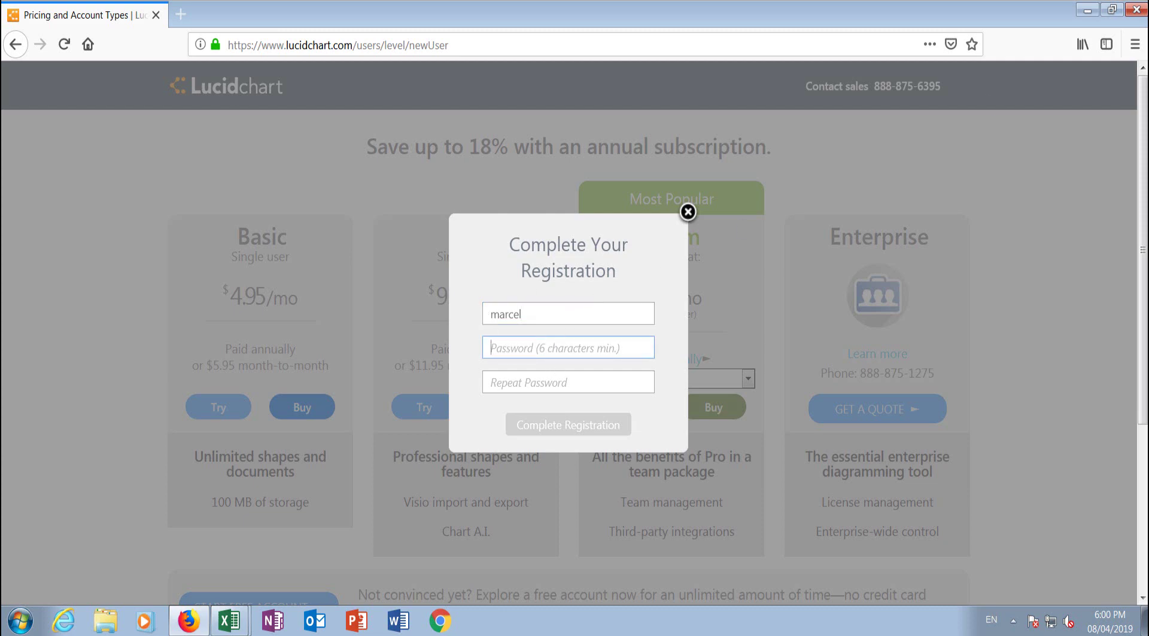
pyautogui.write('******')
pyautogui.press('Tab')
pyautogui.write('******')
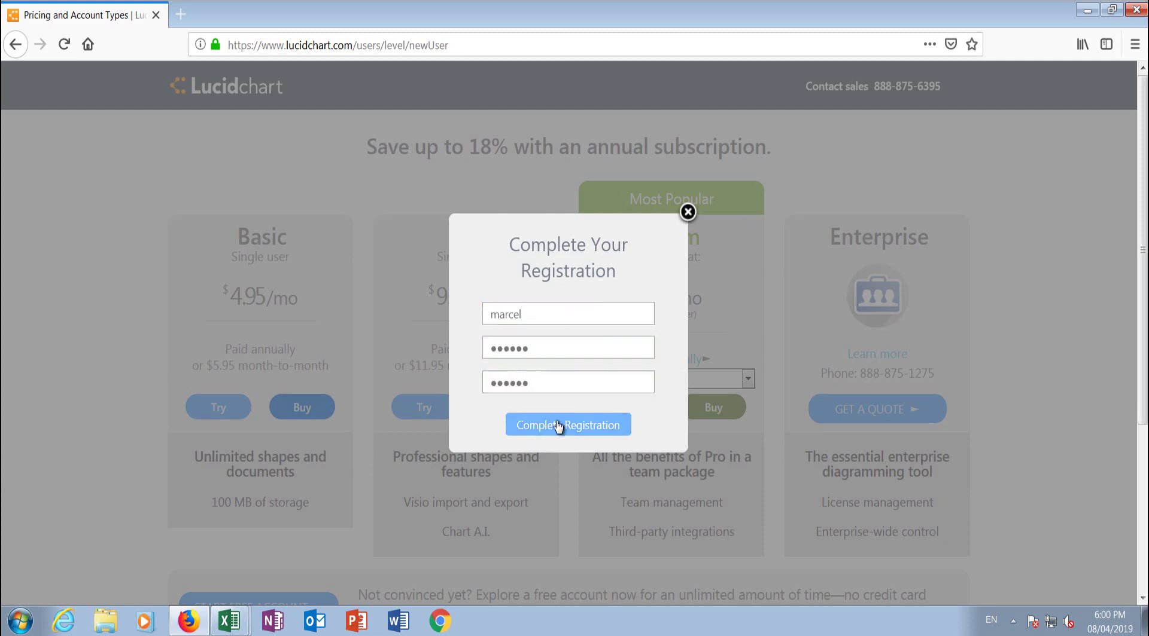
pyautogui.click(558, 426)
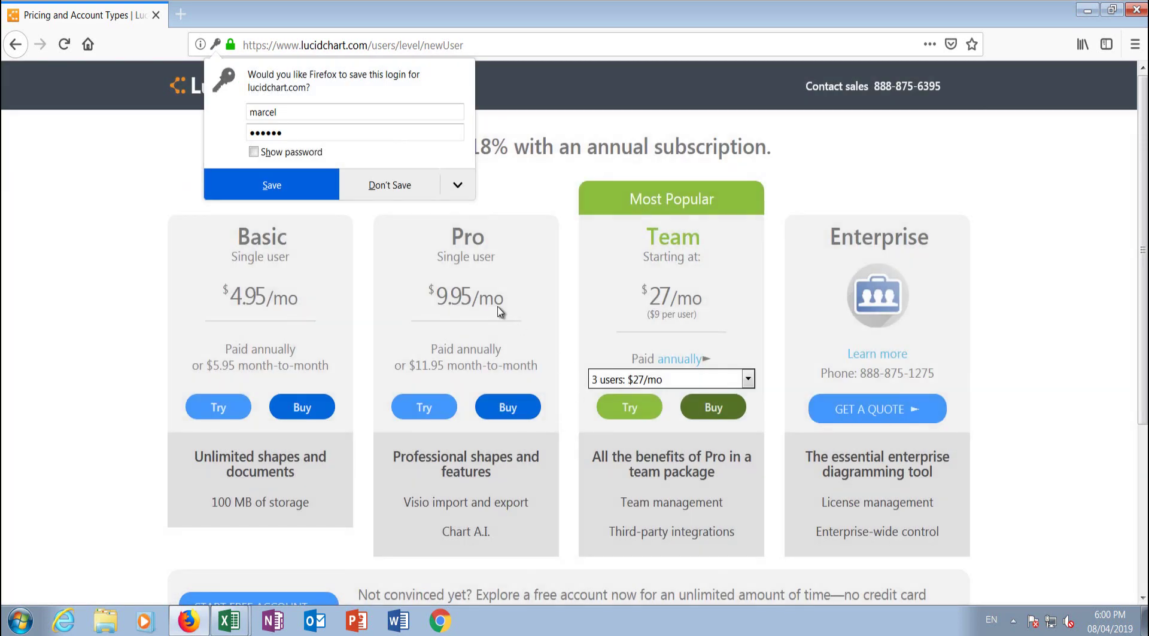
pyautogui.click(273, 195)
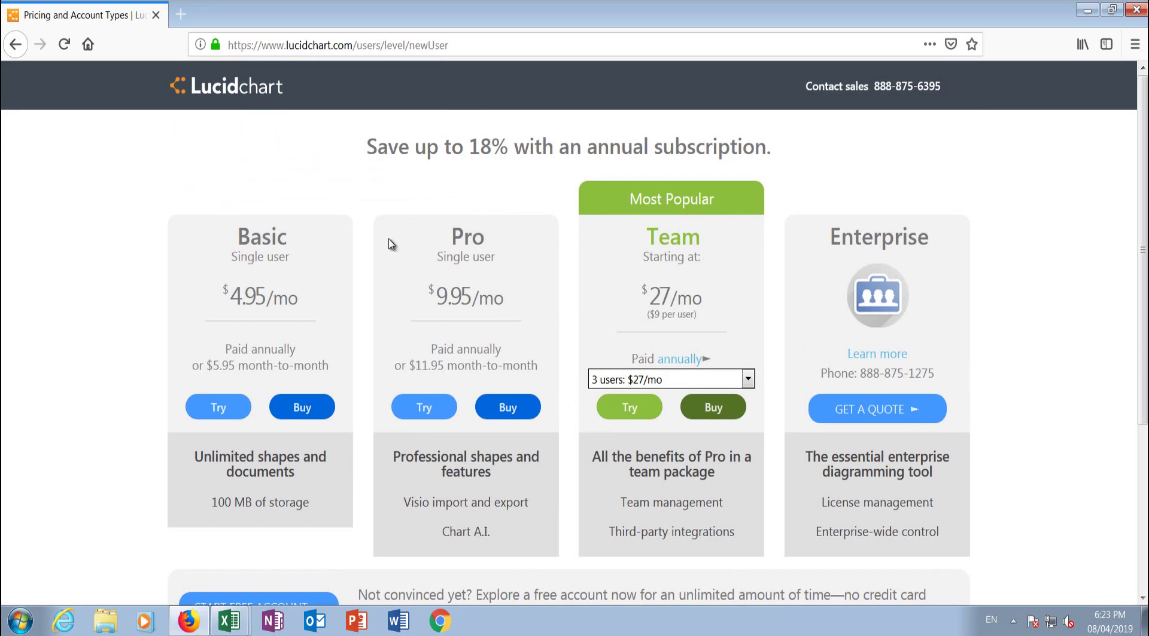
pyautogui.scroll(-4, 390, 242)
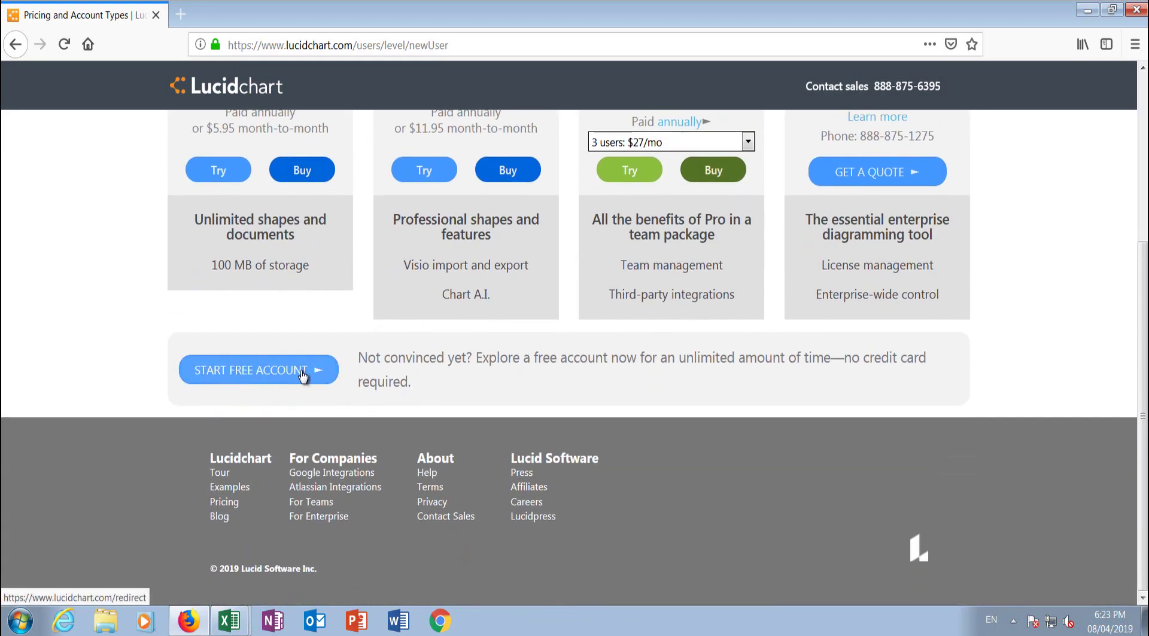
# Step: Start a free account, answer Help/Service Desk and Manager, and skip inviting teammates
pyautogui.click(304, 375)
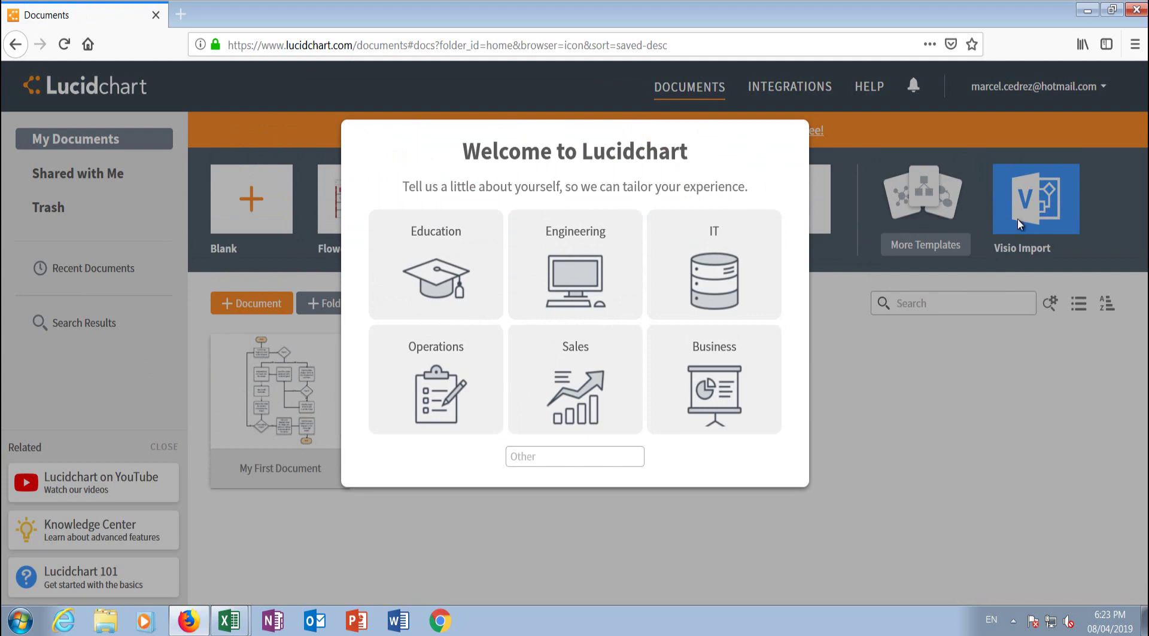
pyautogui.moveTo(748, 270)
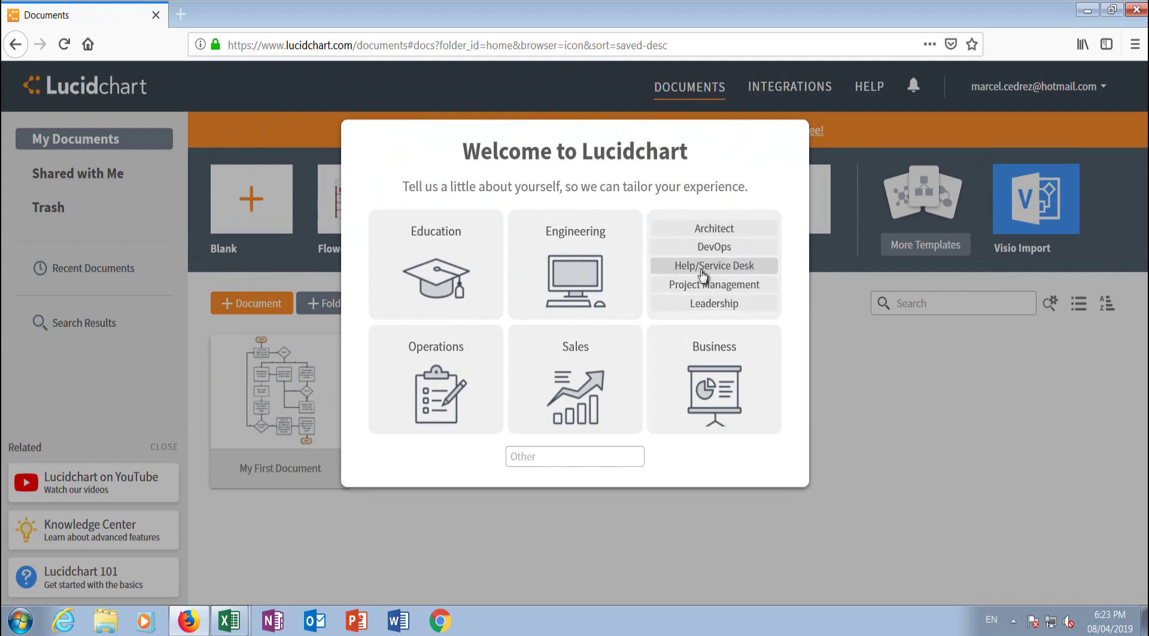
pyautogui.click(739, 271)
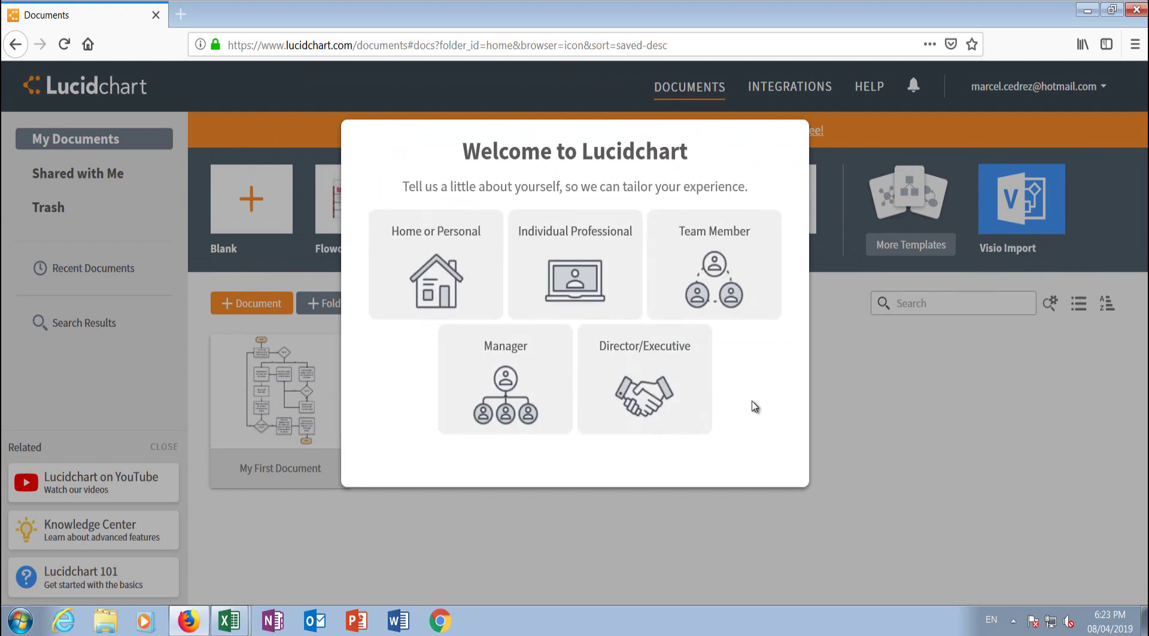
pyautogui.click(498, 381)
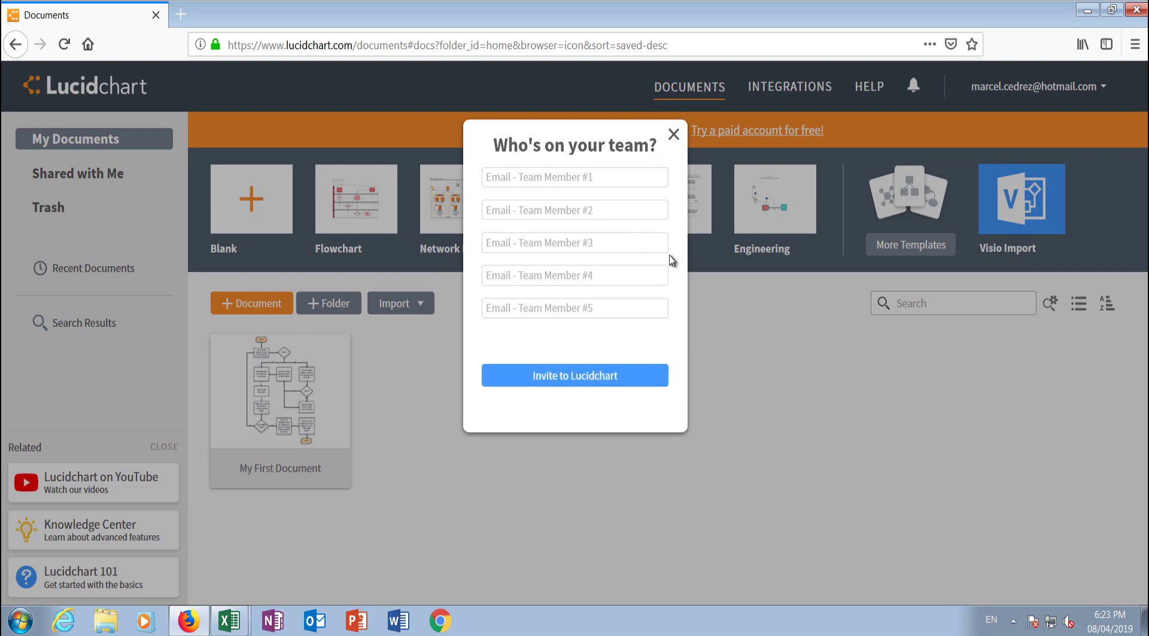
pyautogui.click(671, 134)
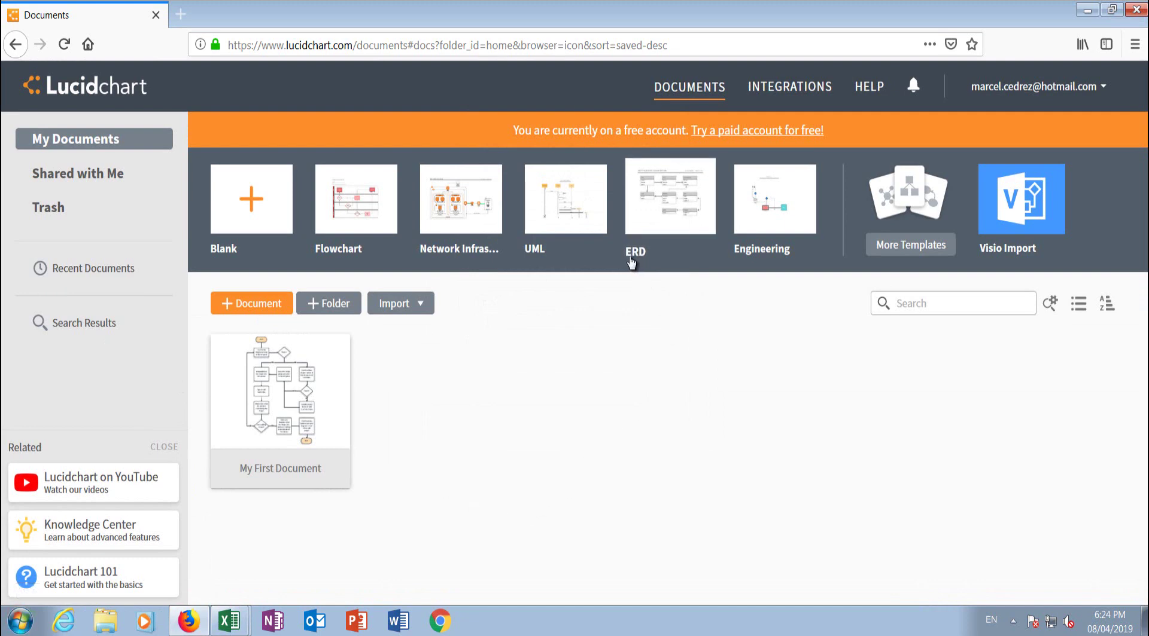
# Step: Create a new document from the Blank ERD template
pyautogui.click(663, 190)
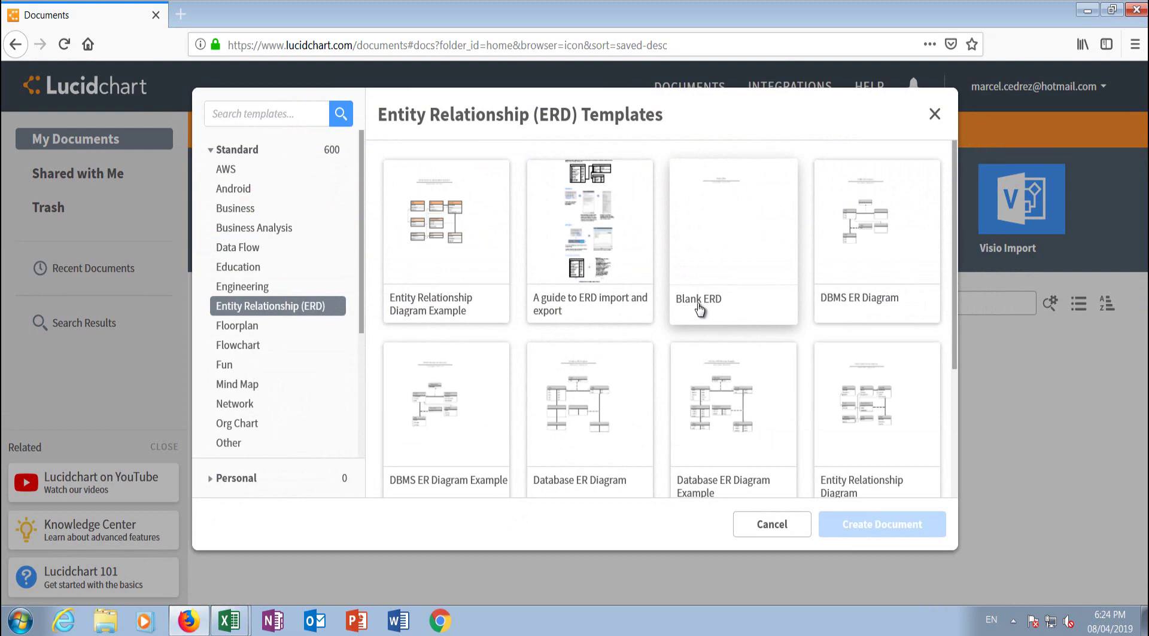
pyautogui.click(721, 227)
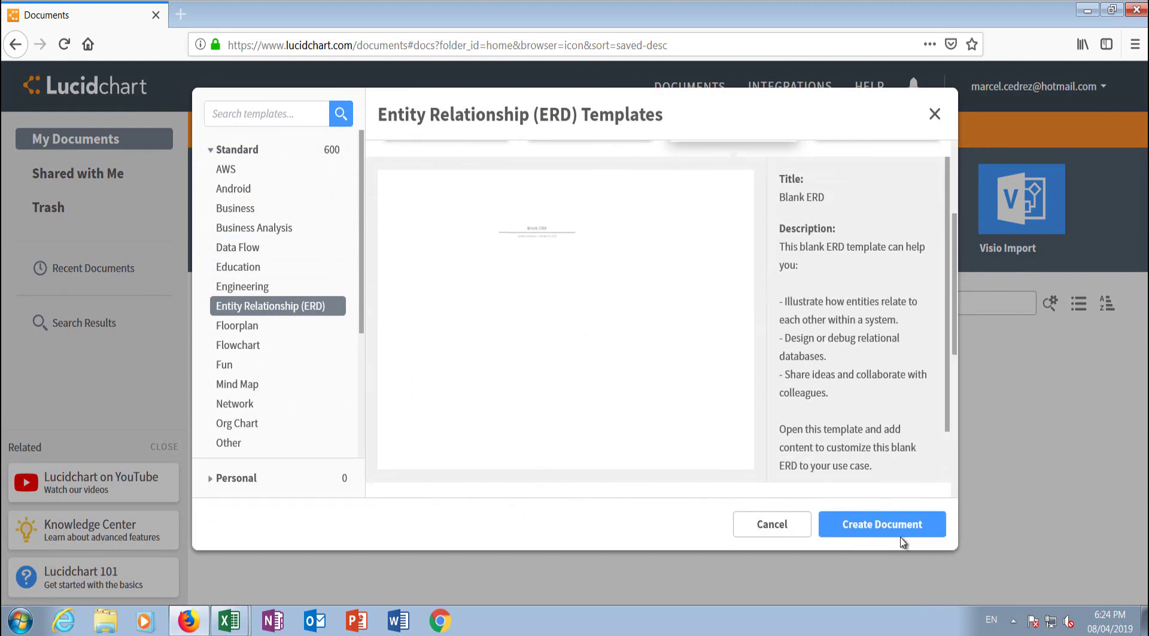
pyautogui.click(894, 530)
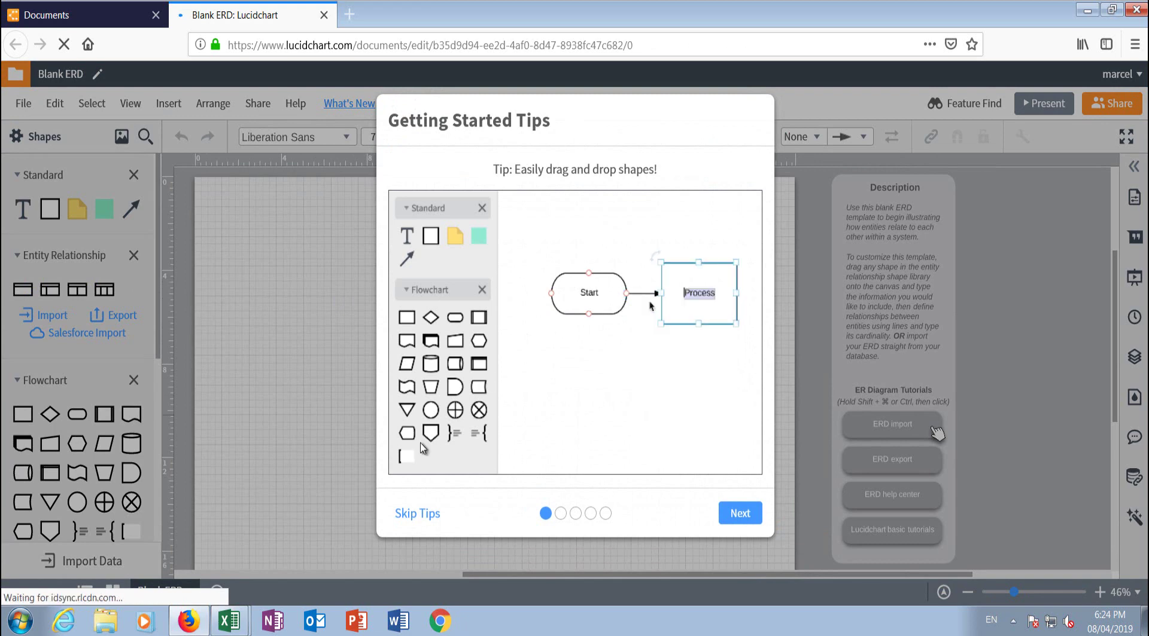
# Step: Step through the getting-started tips to reach the empty canvas
pyautogui.click(561, 514)
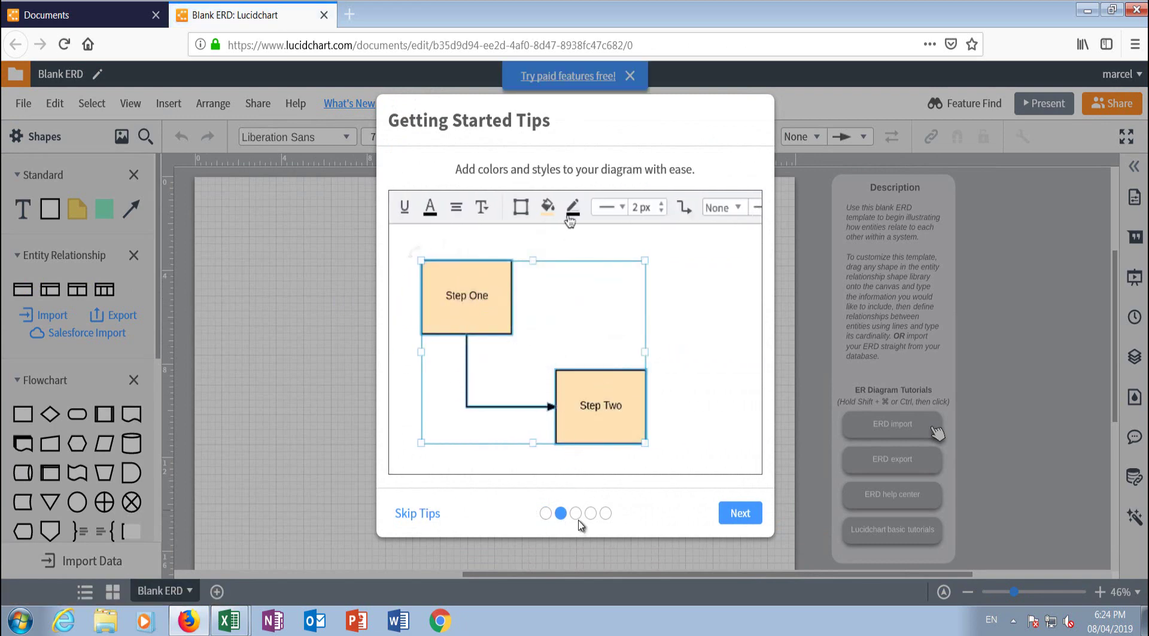
pyautogui.click(576, 516)
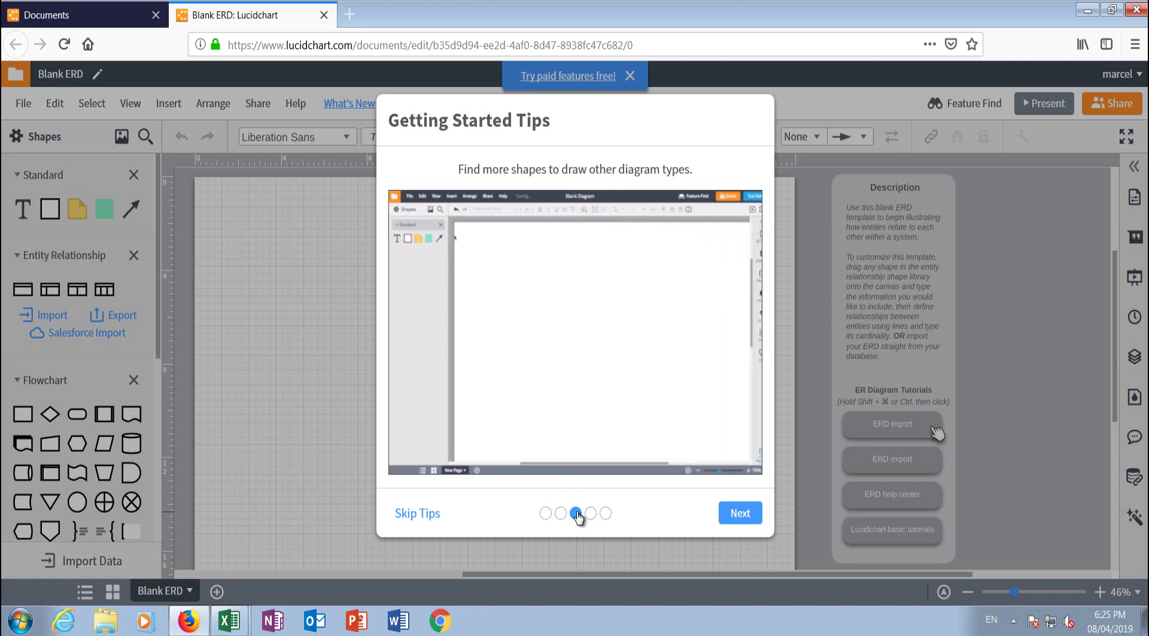
pyautogui.click(592, 514)
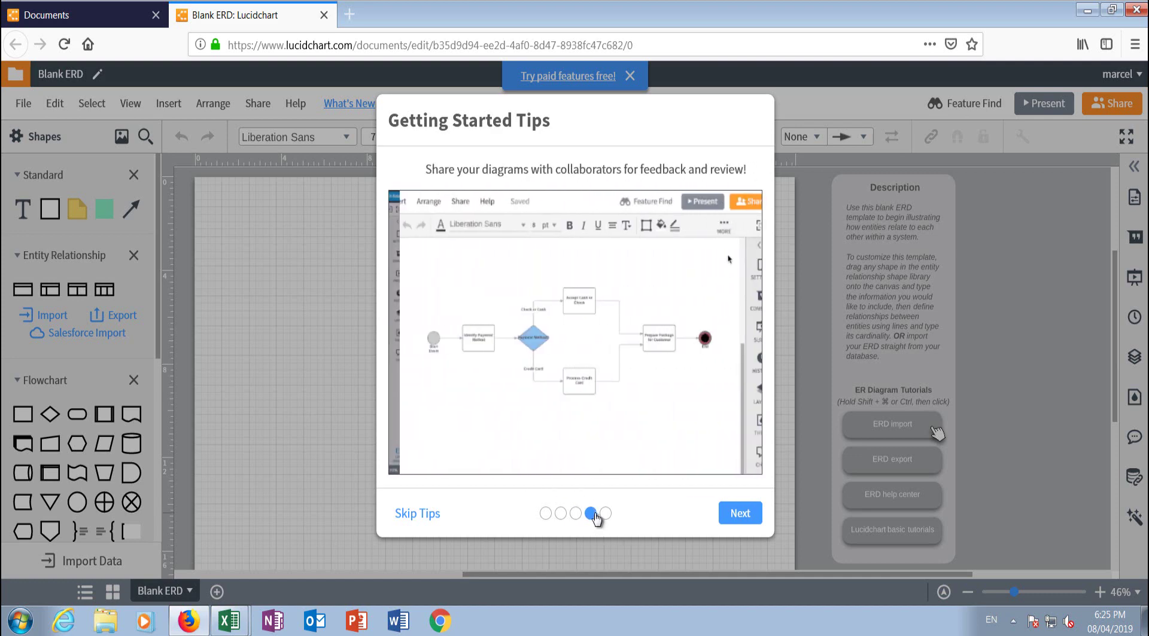
pyautogui.click(604, 515)
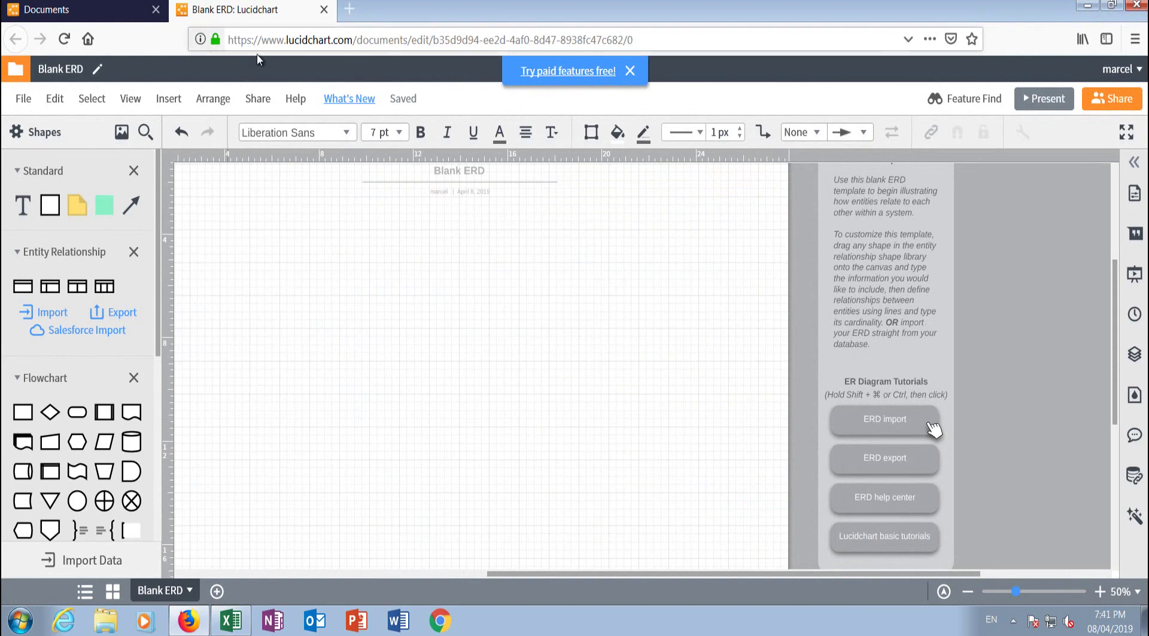
# Step: Bring up the Database workbook and highlight its idclient1, Clientn and phonenumber columns
pyautogui.click(233, 627)
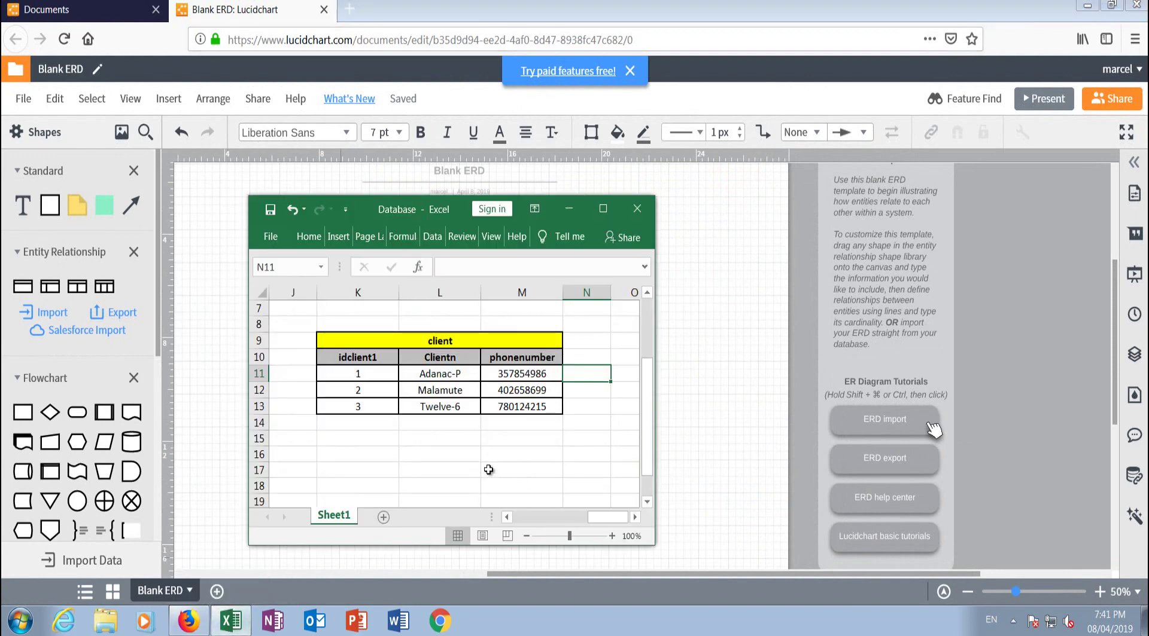
pyautogui.click(431, 454)
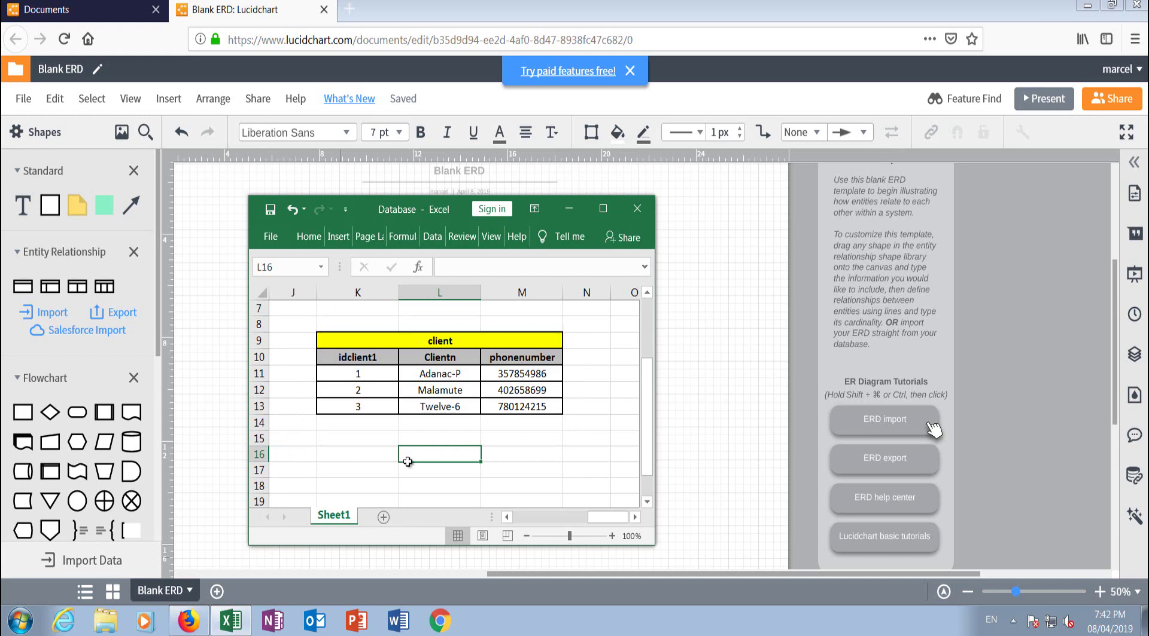
pyautogui.click(317, 324)
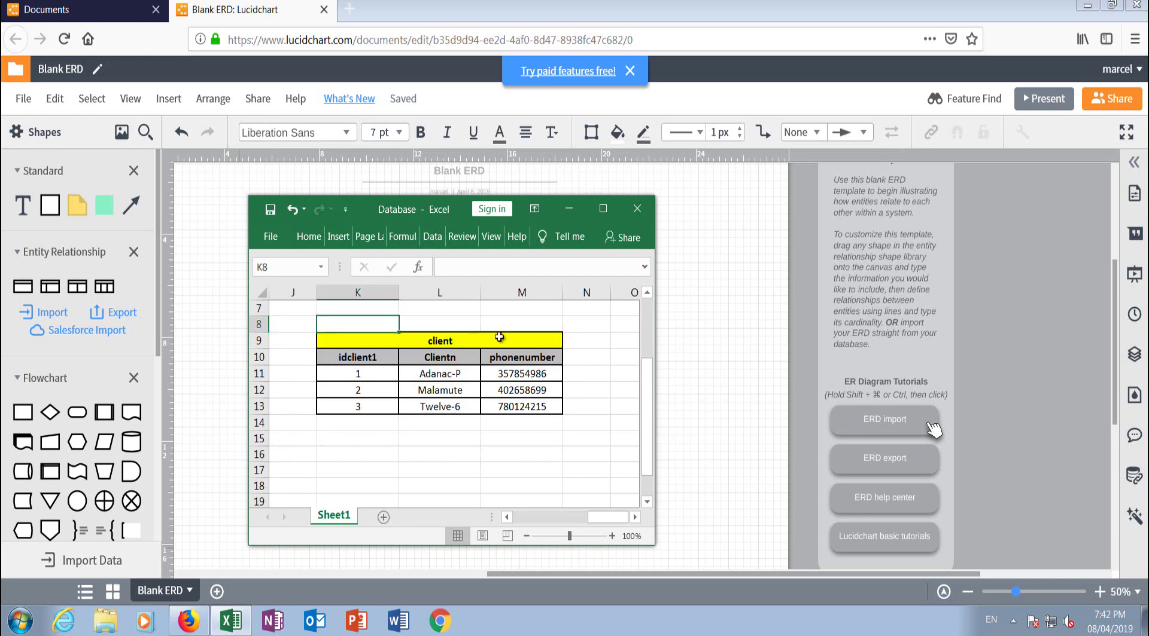
pyautogui.click(445, 339)
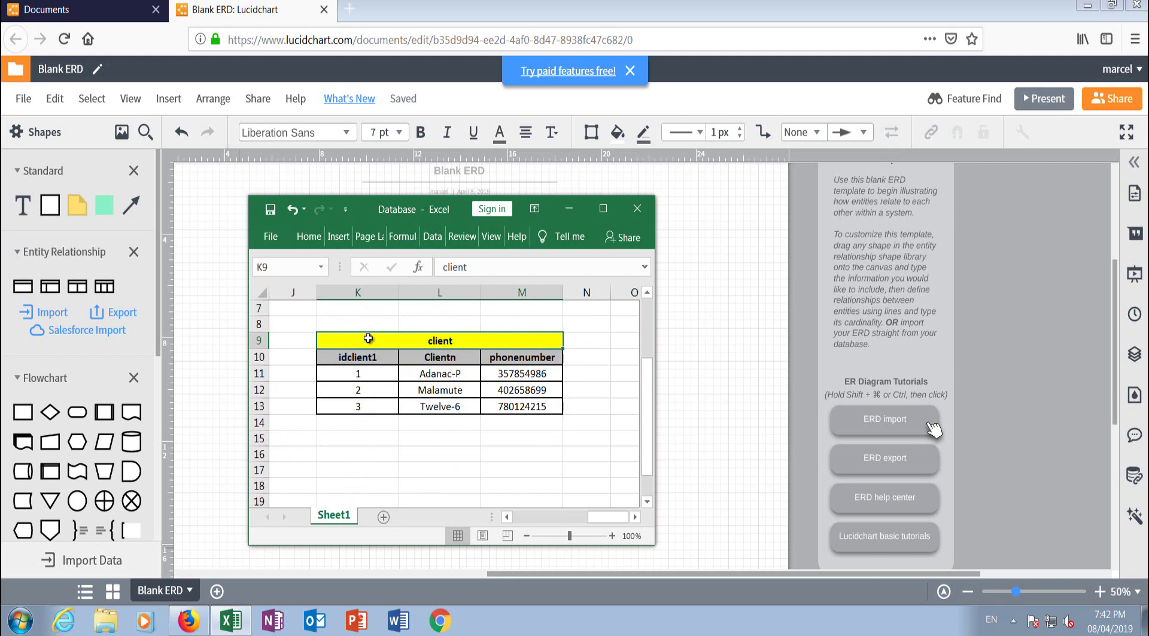
pyautogui.click(358, 293)
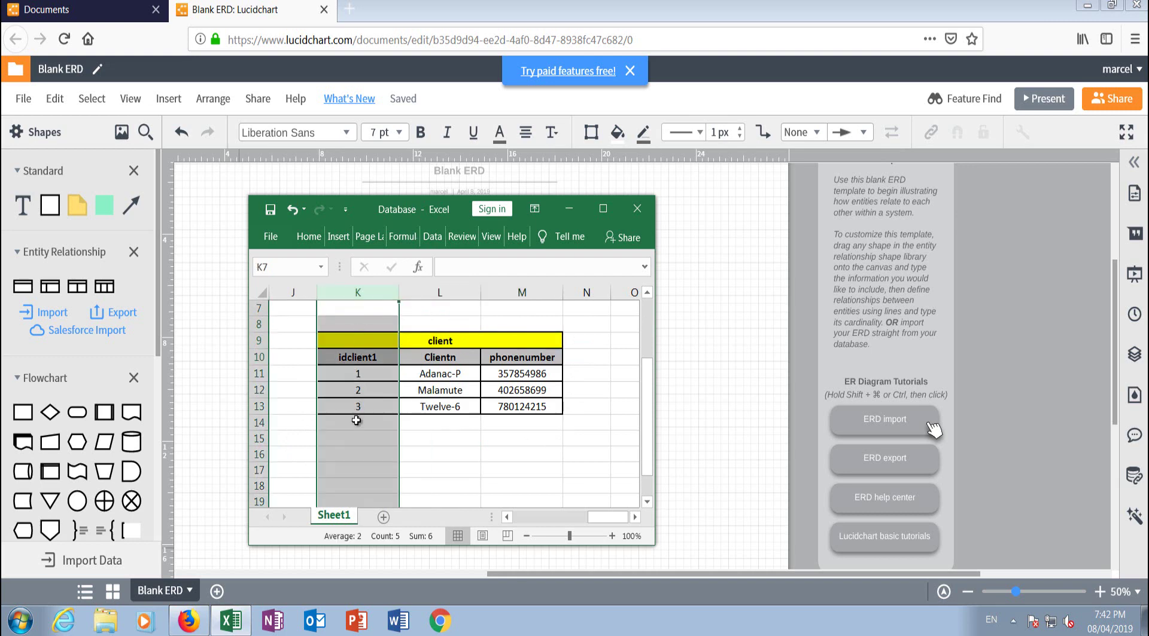
pyautogui.click(440, 293)
pyautogui.click(529, 292)
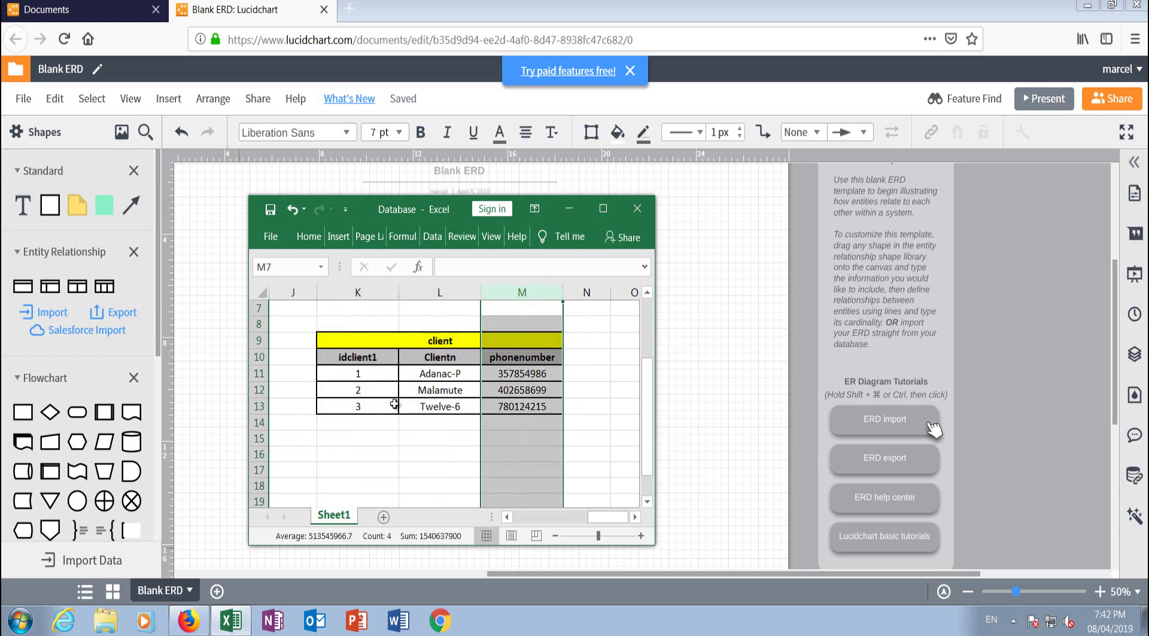
pyautogui.click(353, 455)
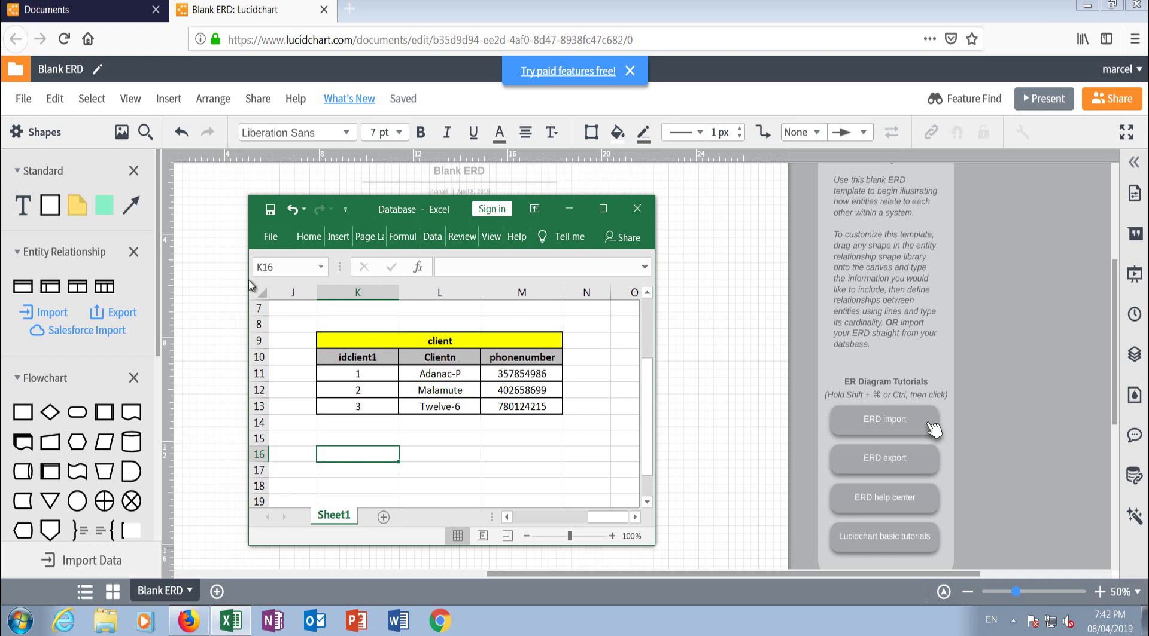
# Step: Select the client table's field-name cells, title and columns in turn
pyautogui.click(353, 359)
pyautogui.click(435, 362)
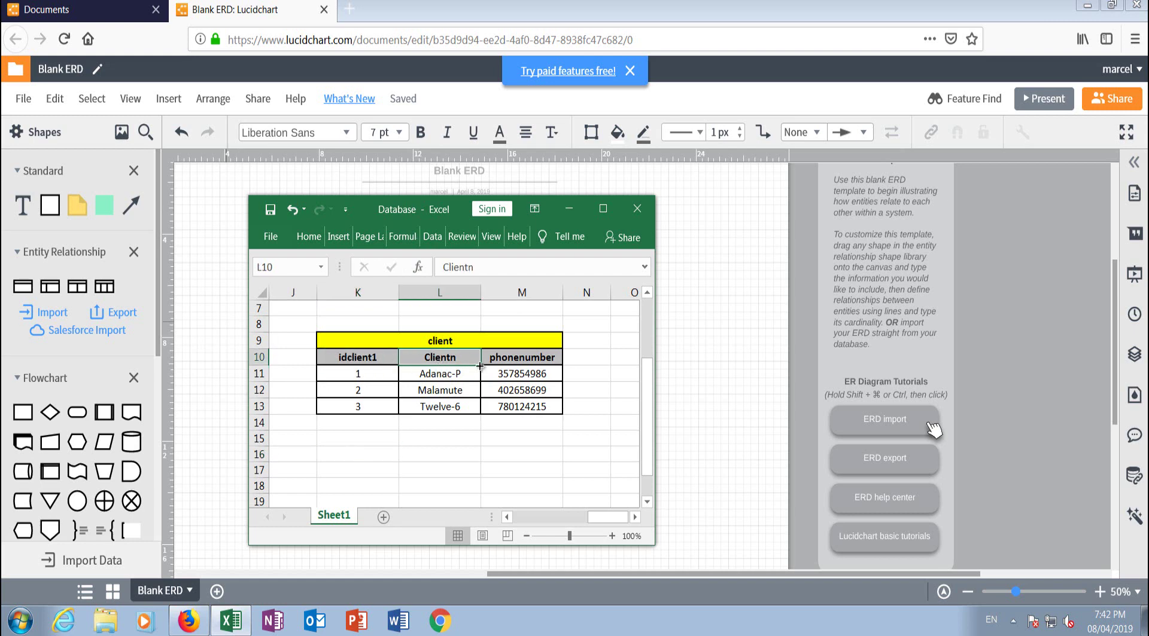
pyautogui.click(518, 359)
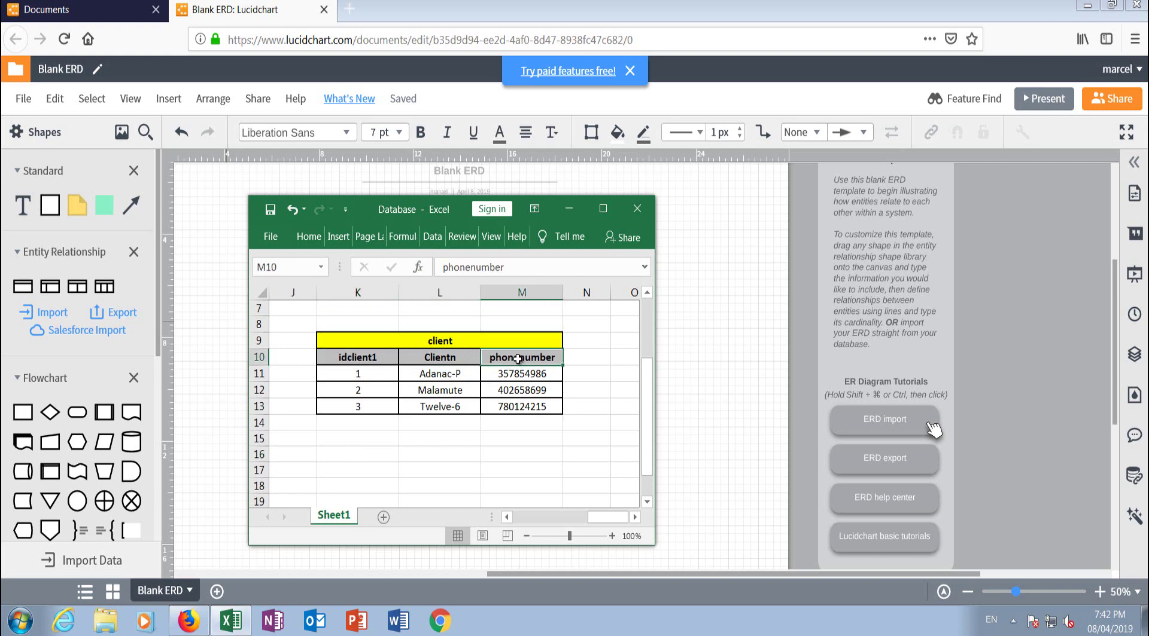
pyautogui.click(386, 342)
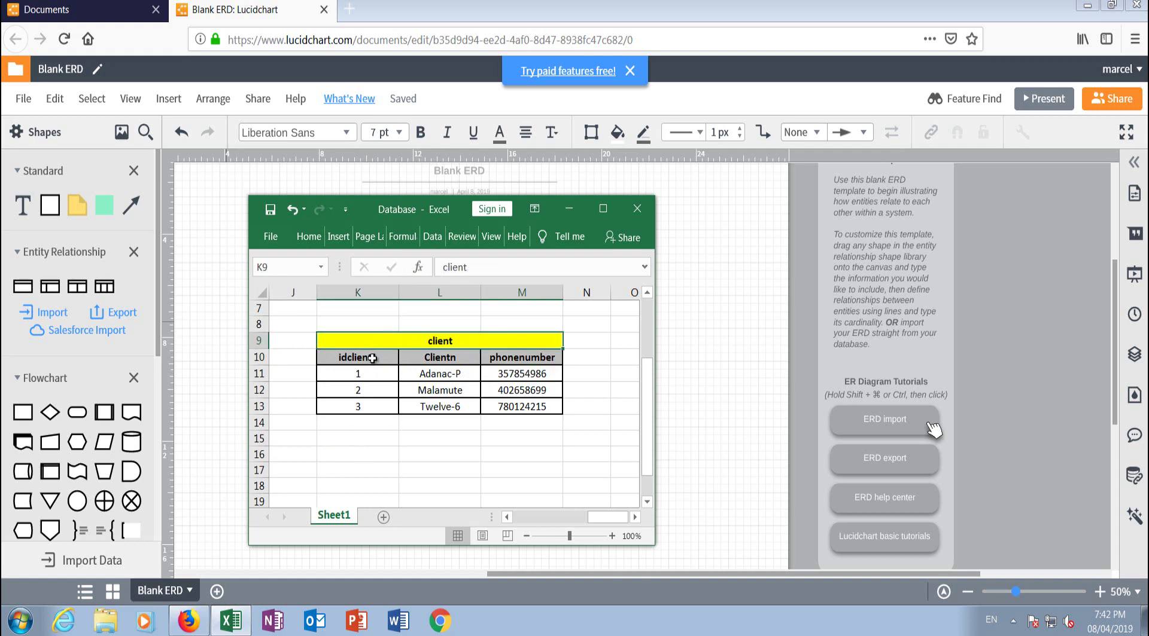
pyautogui.click(363, 293)
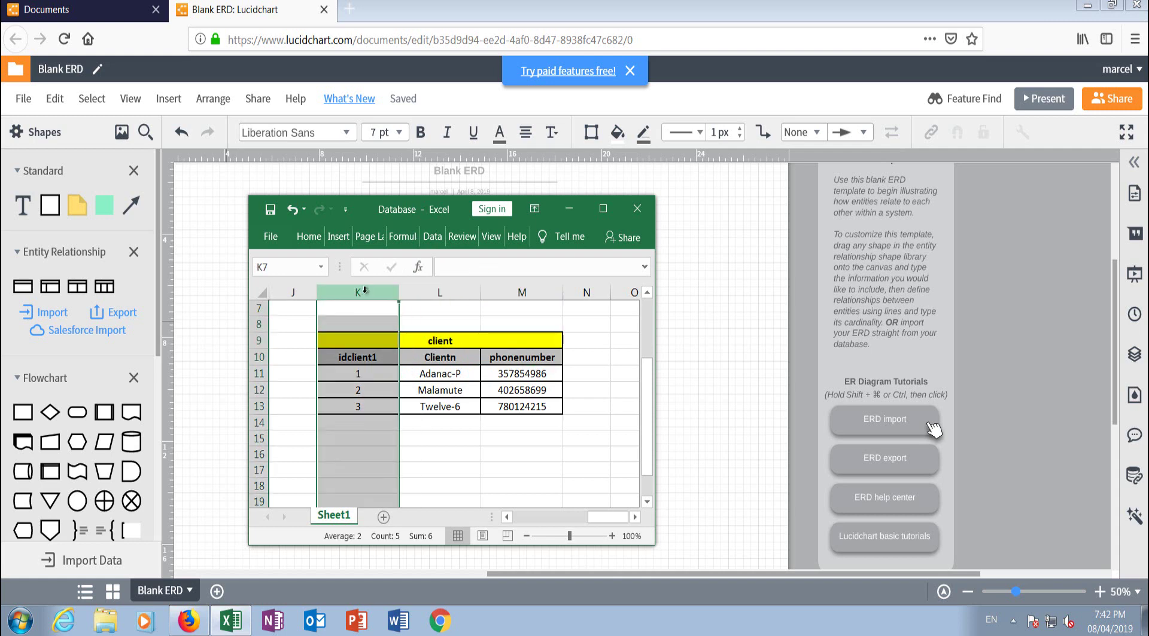
pyautogui.click(436, 296)
pyautogui.click(521, 293)
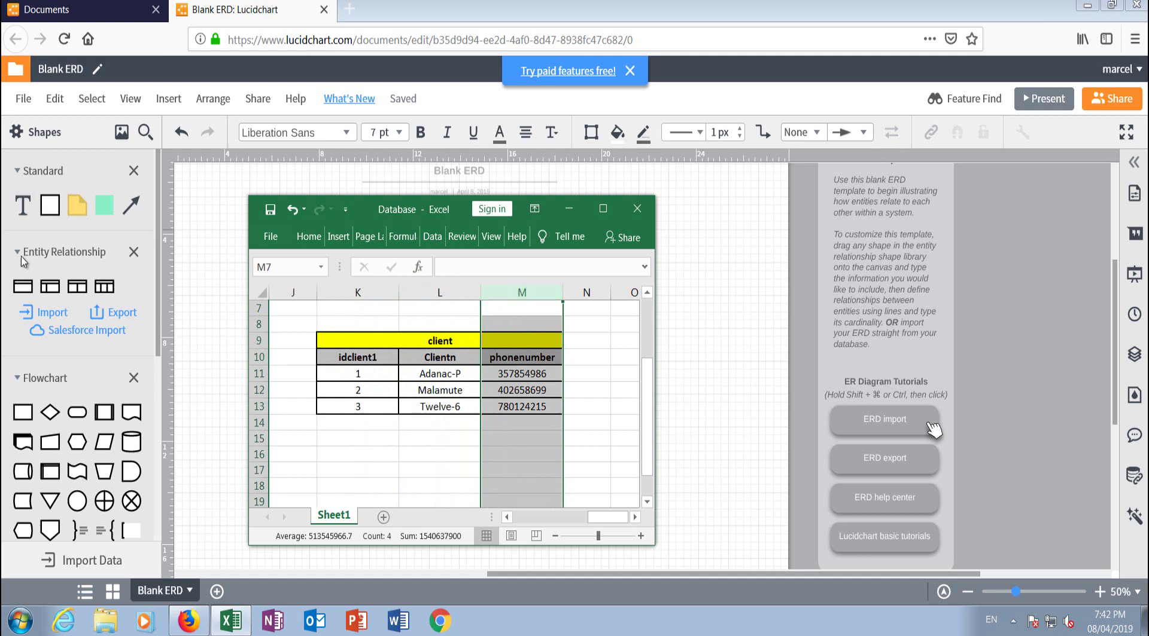
pyautogui.click(465, 328)
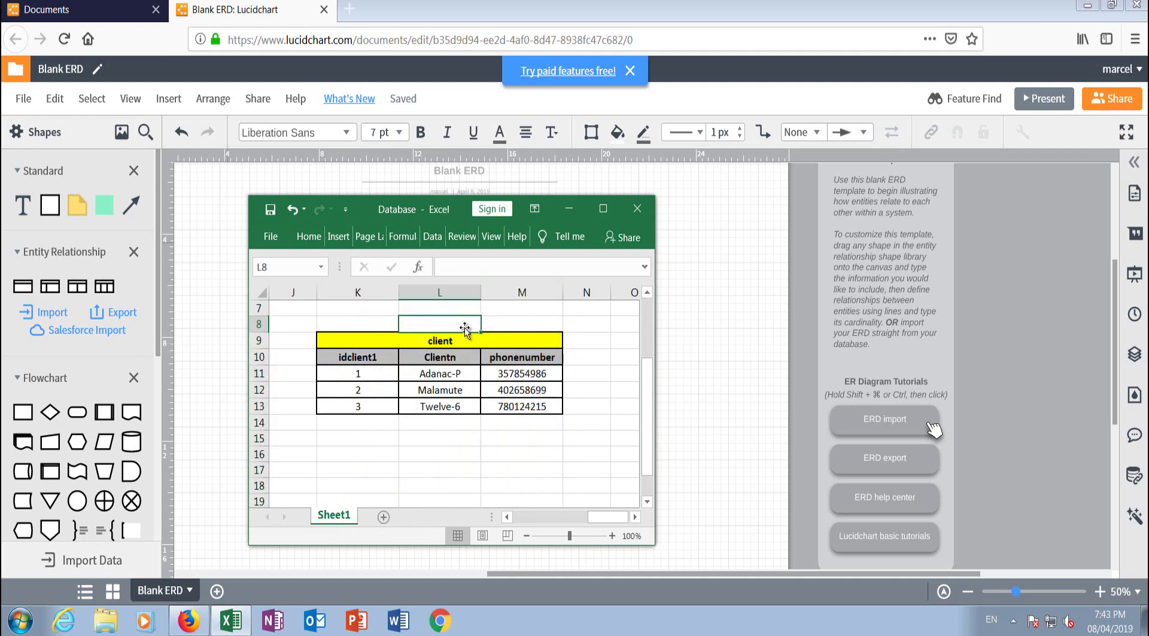
# Step: Inspect the table title, the idclient1 column and the first client record
pyautogui.click(438, 343)
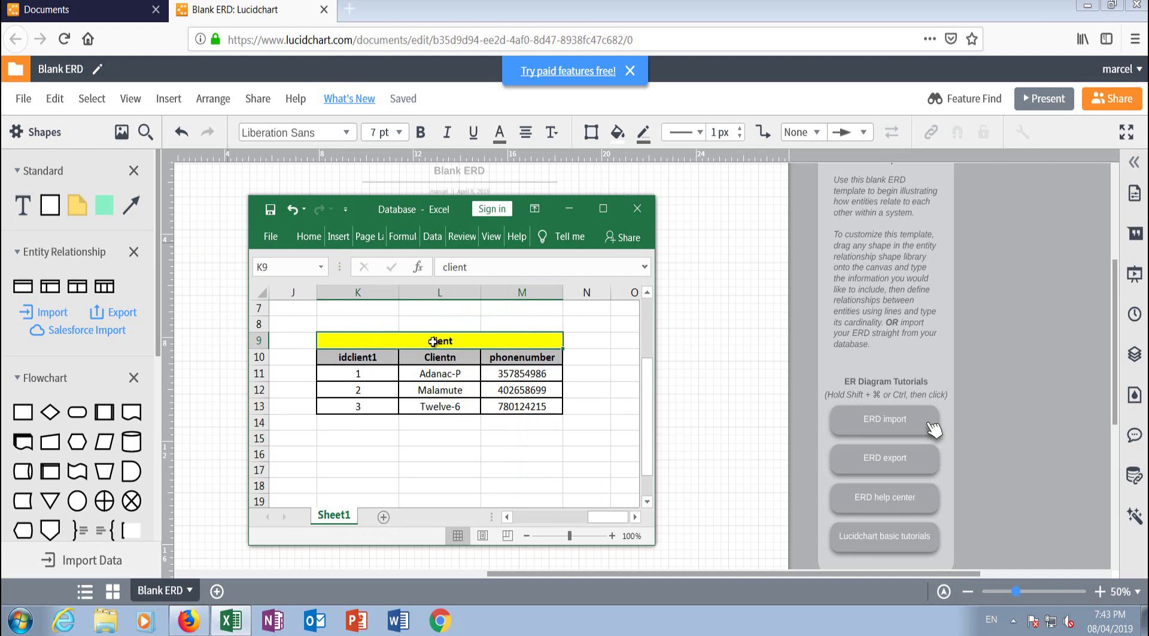
pyautogui.click(353, 293)
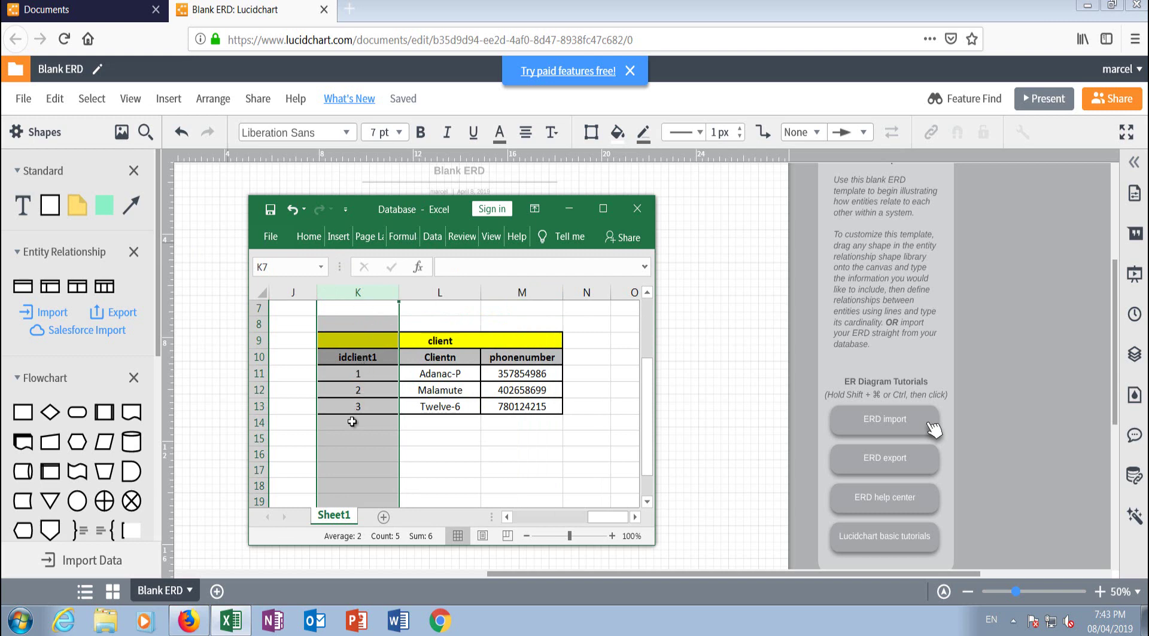
pyautogui.moveTo(22, 286)
pyautogui.click(430, 329)
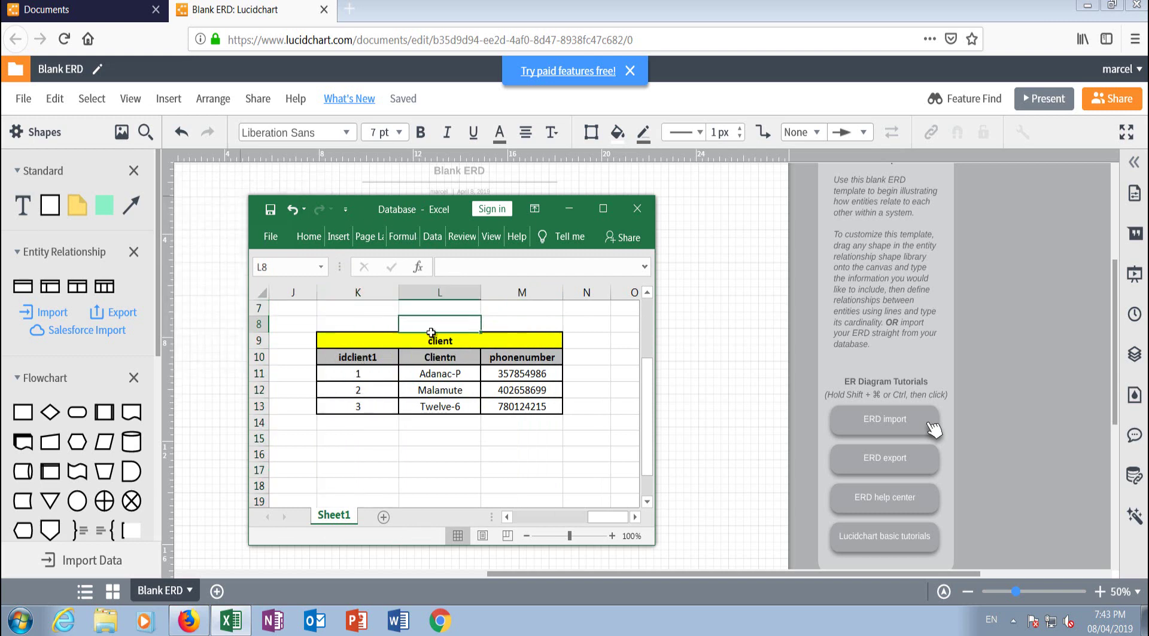
pyautogui.click(256, 373)
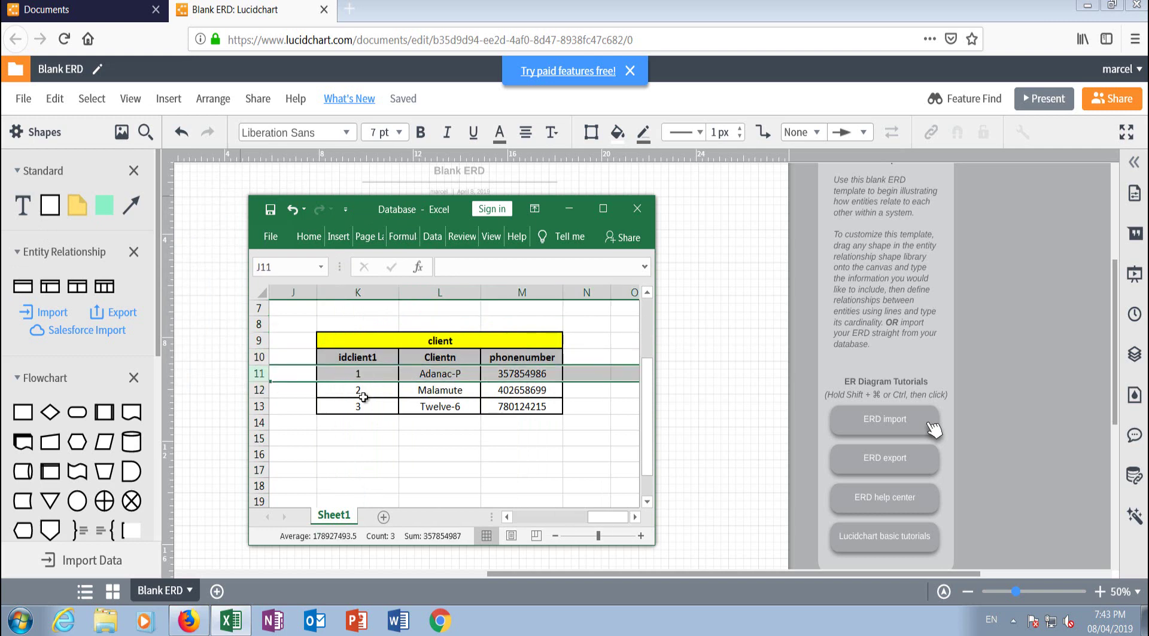
pyautogui.click(353, 377)
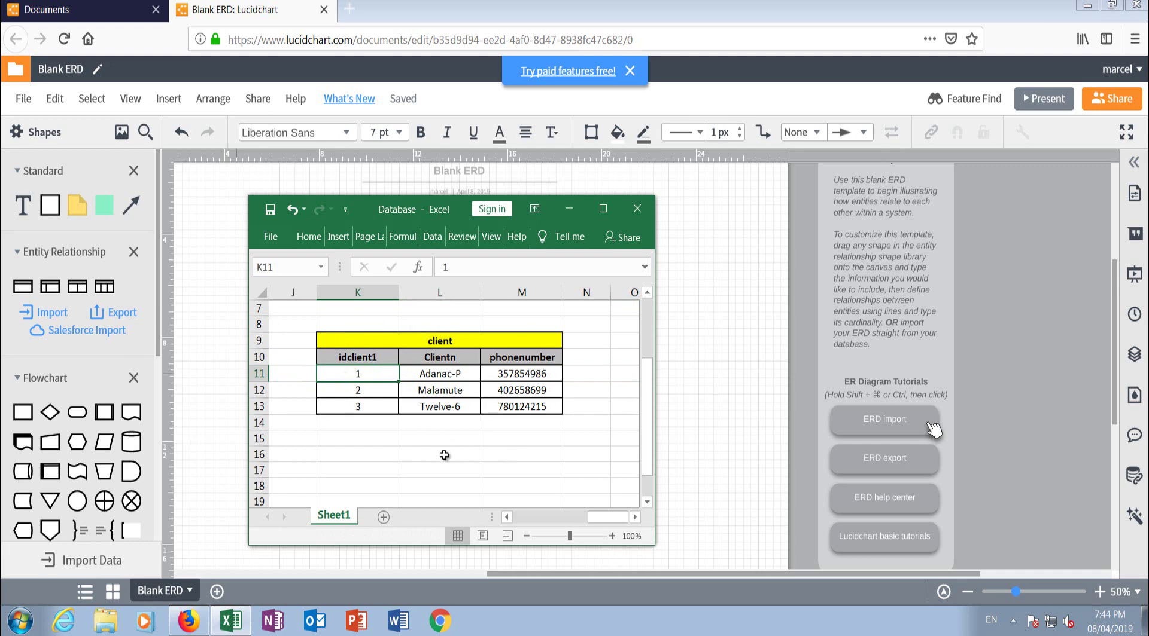
# Step: Move the Excel window aside and place a widened Entity table on the ERD page
pyautogui.moveTo(450, 205); pyautogui.dragTo(894, 192)
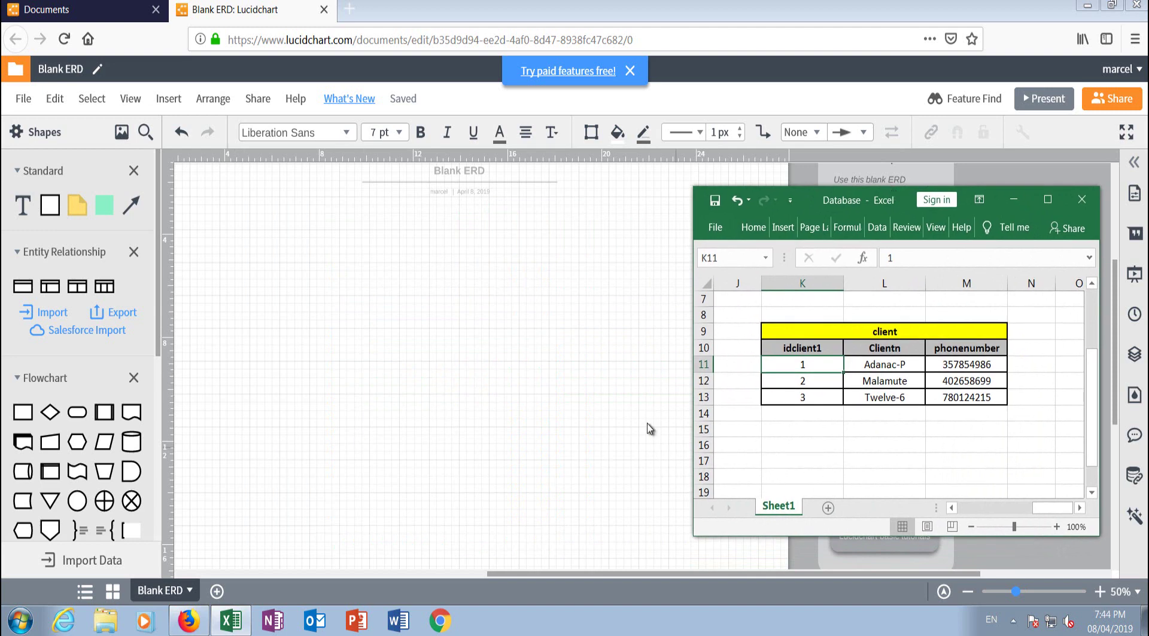
pyautogui.moveTo(104, 286); pyautogui.dragTo(389, 303)
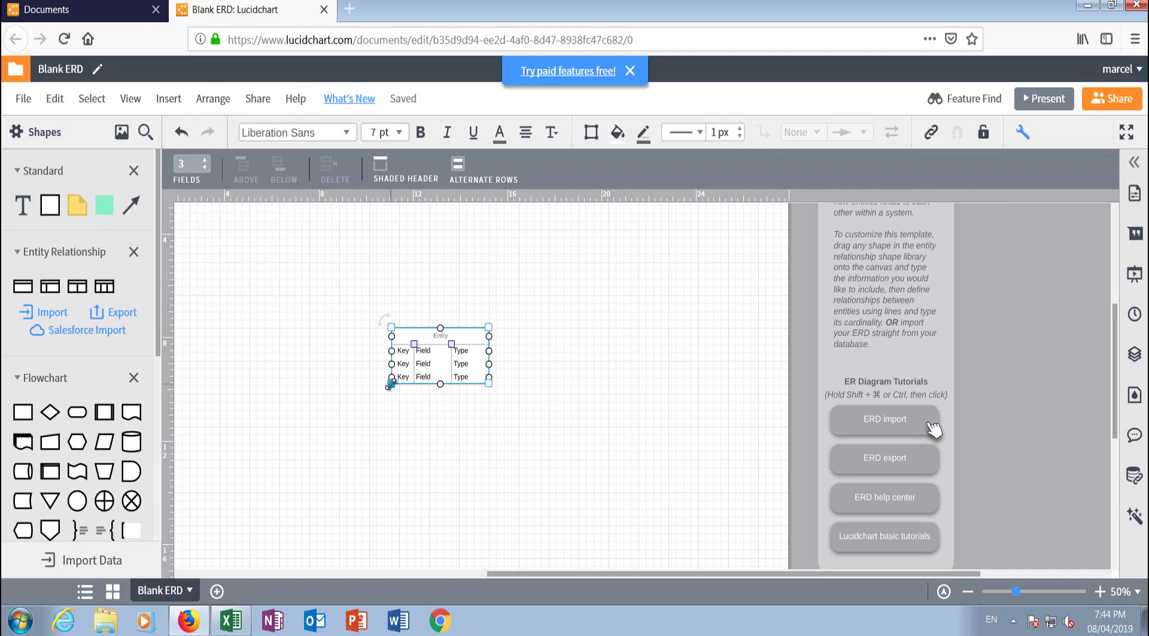
pyautogui.moveTo(389, 385); pyautogui.dragTo(372, 402)
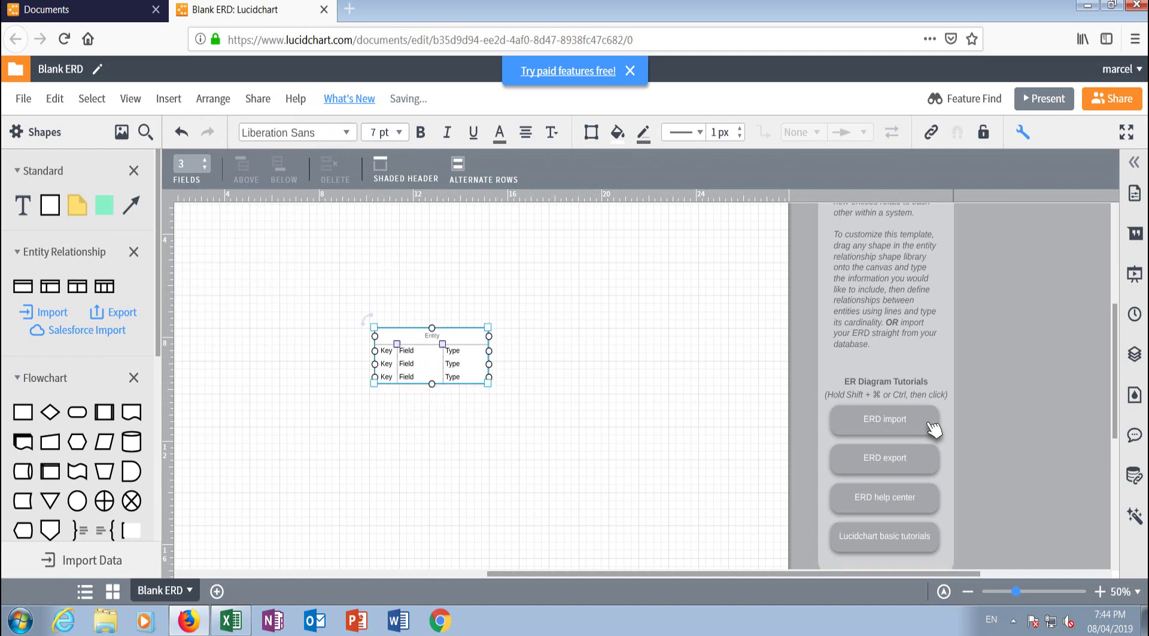
# Step: Delete the template's instruction text and tutorial buttons, then zoom in on the entity
pyautogui.click(891, 286)
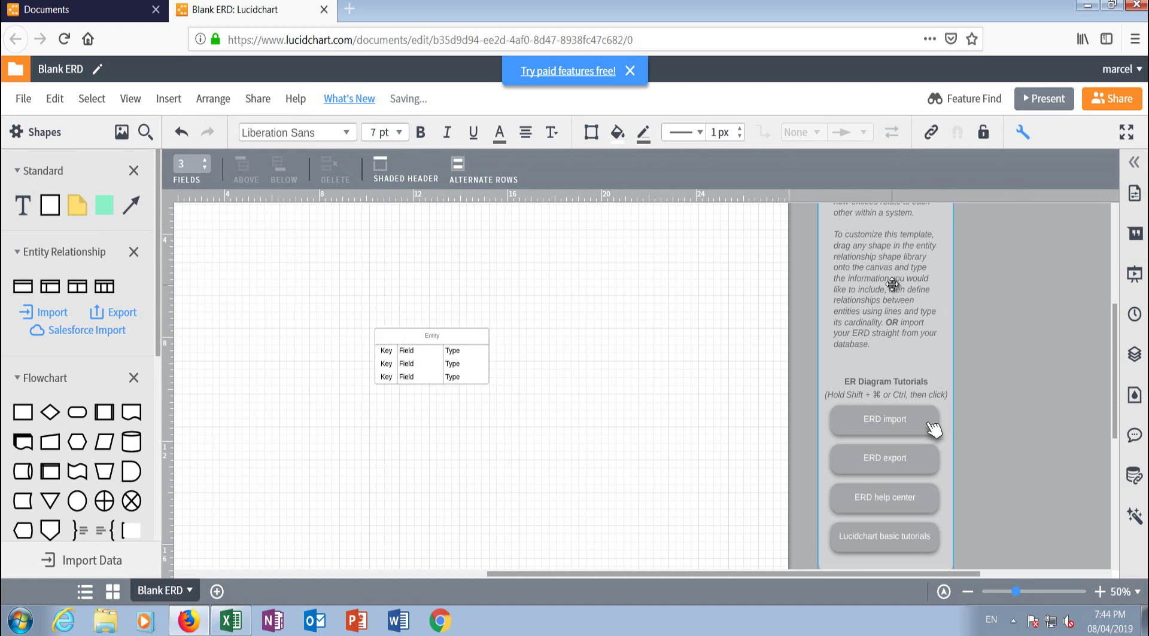
pyautogui.press('Delete')
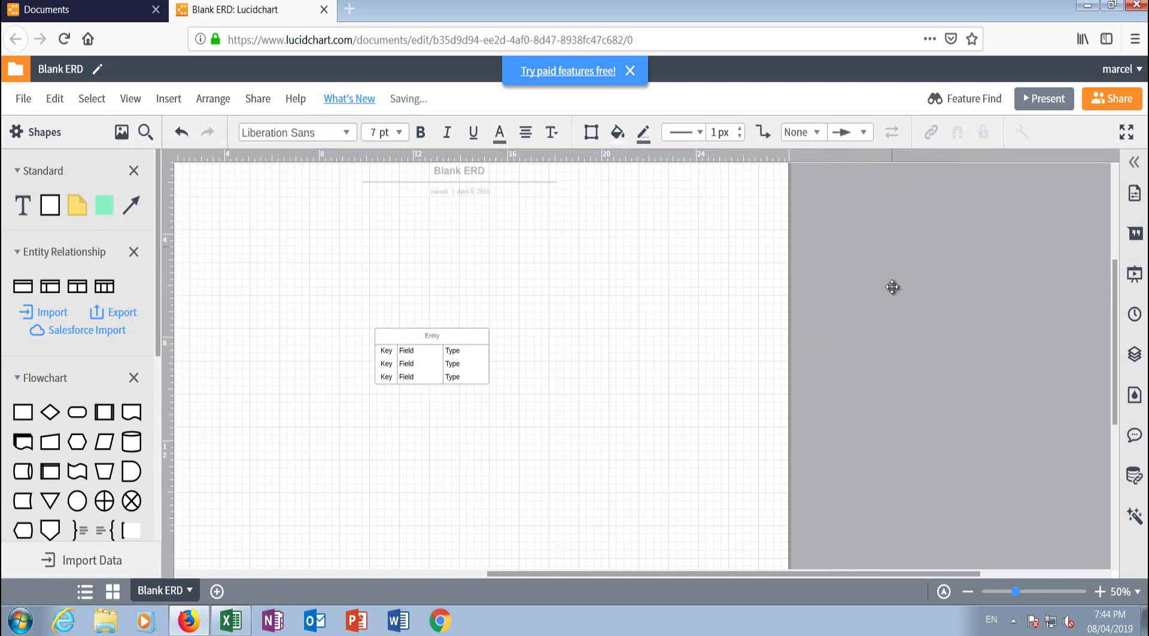
pyautogui.moveTo(952, 574); pyautogui.dragTo(821, 581)
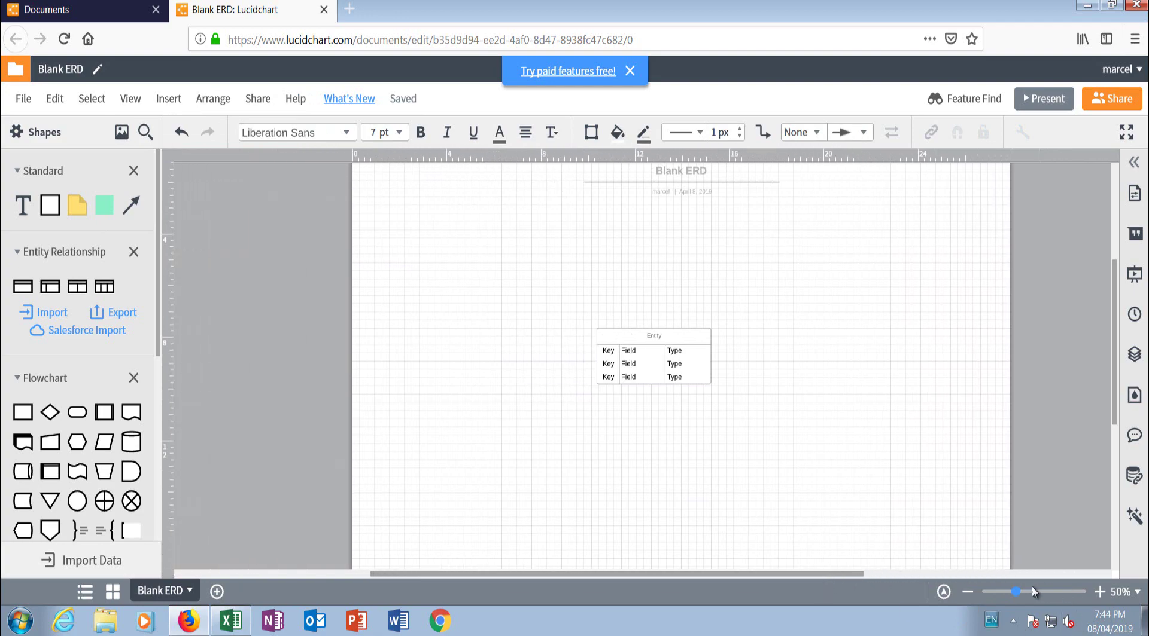
pyautogui.moveTo(1011, 595); pyautogui.dragTo(1042, 589)
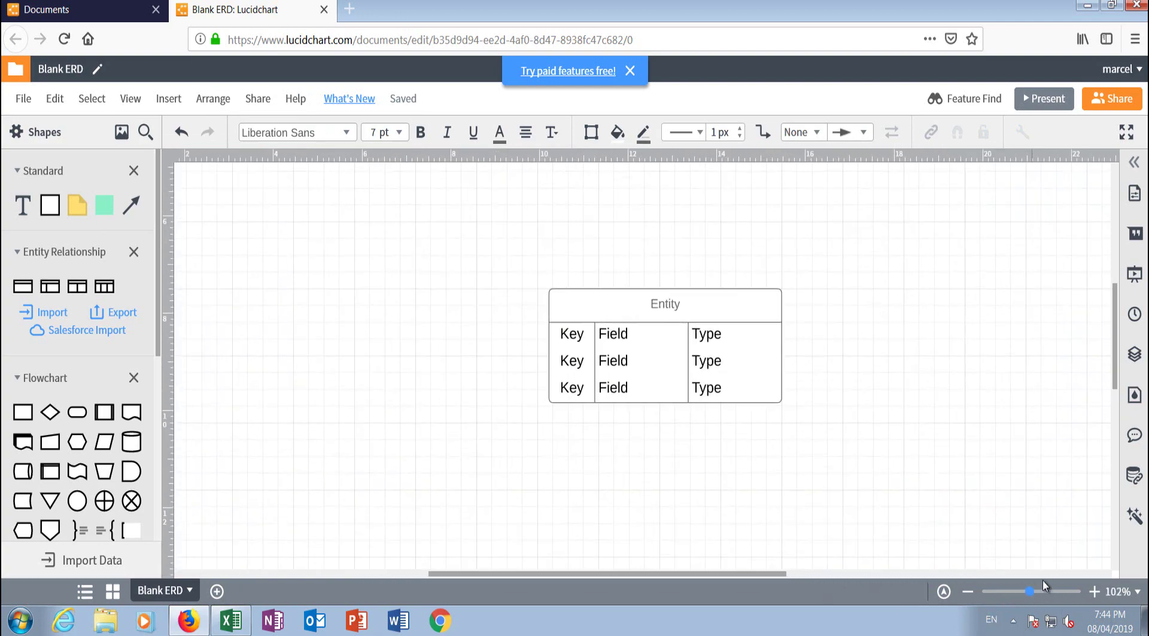
# Step: Title the entity table 'Client'
pyautogui.click(735, 243)
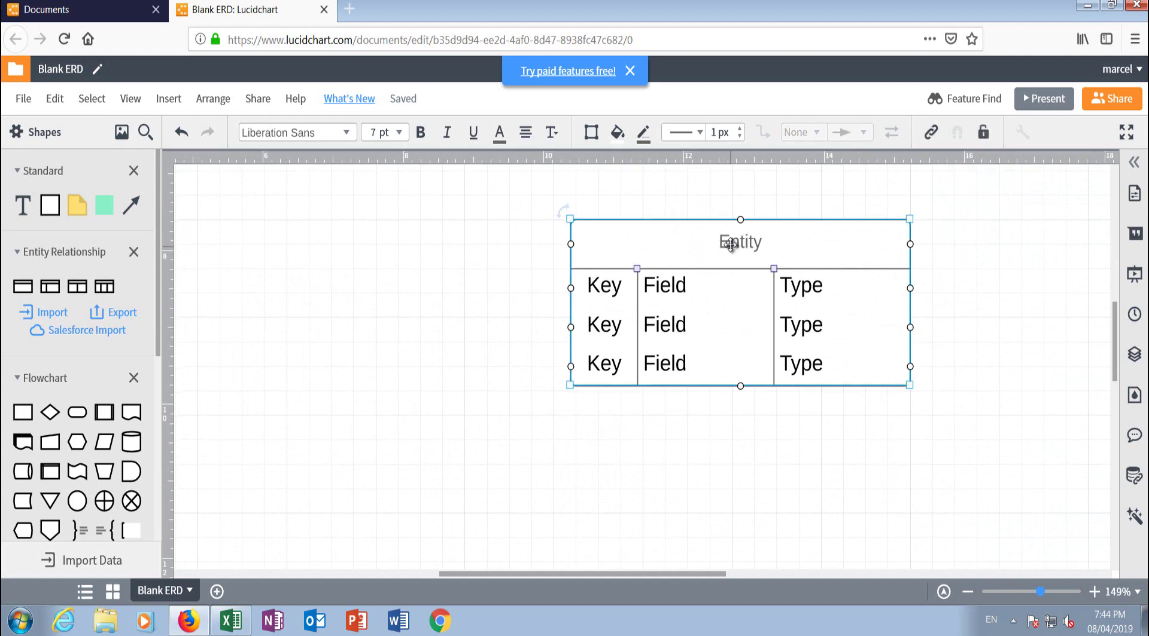
pyautogui.doubleClick(737, 246)
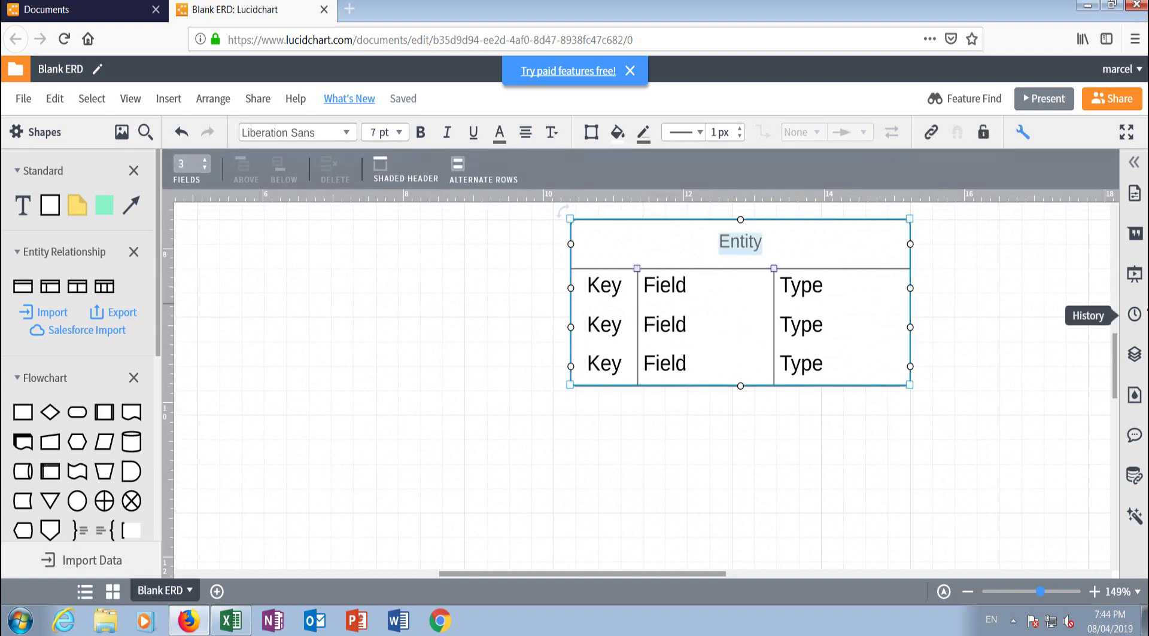
pyautogui.write('Client')
pyautogui.click(655, 446)
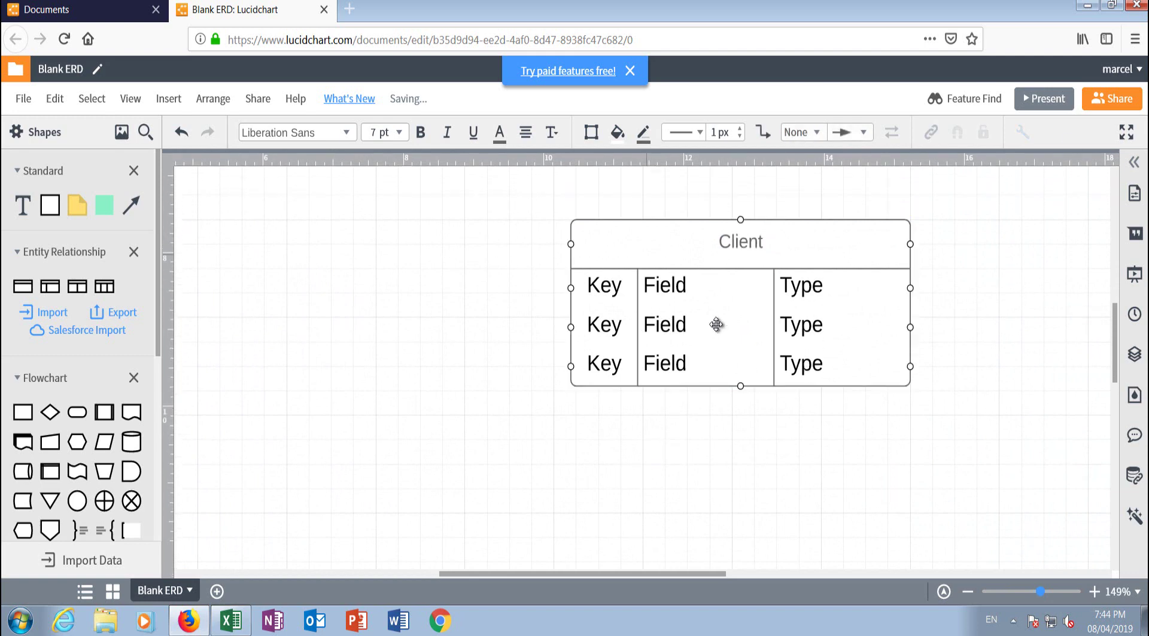
# Step: Copy idclient1 from Excel cell K10 into the first Field row
pyautogui.click(678, 281)
pyautogui.doubleClick(675, 285)
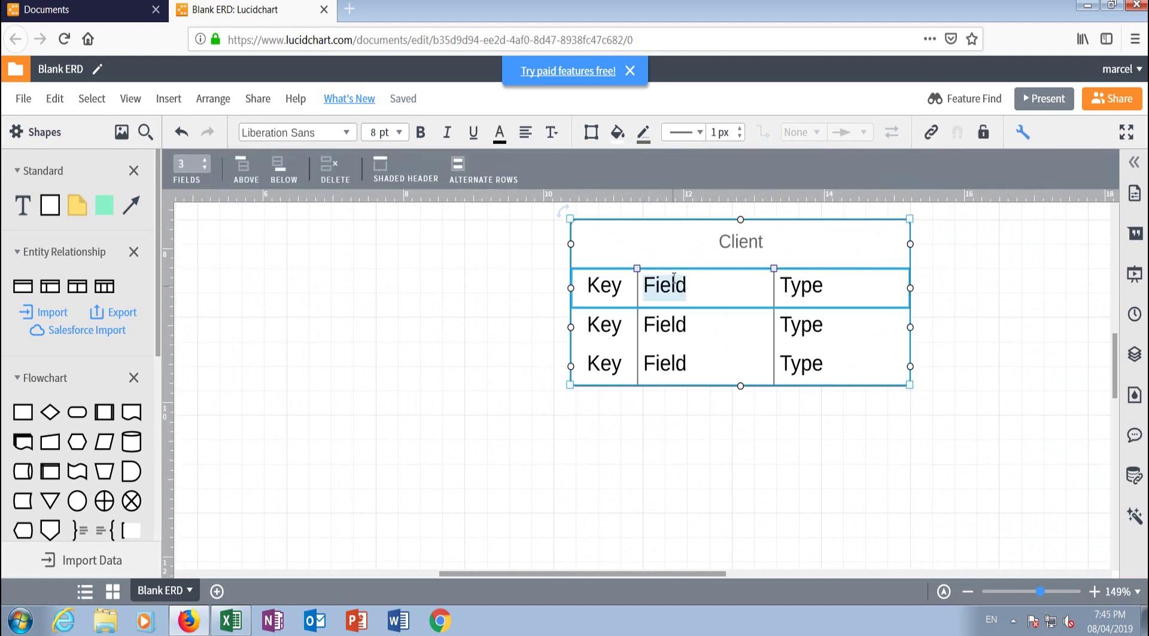
pyautogui.click(233, 623)
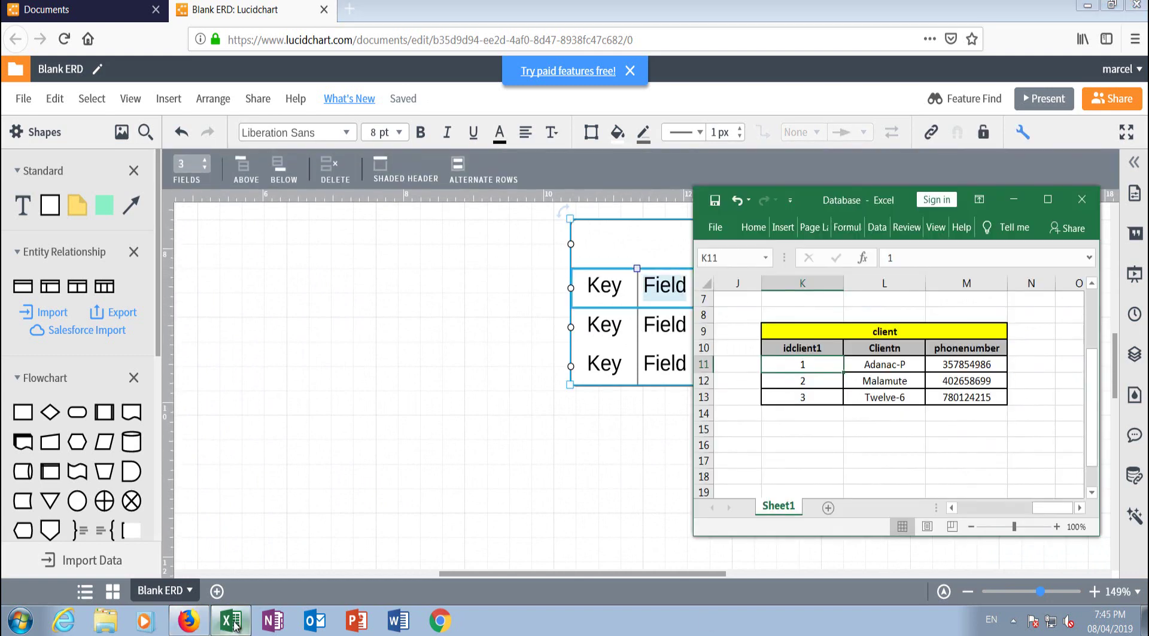
pyautogui.doubleClick(807, 348)
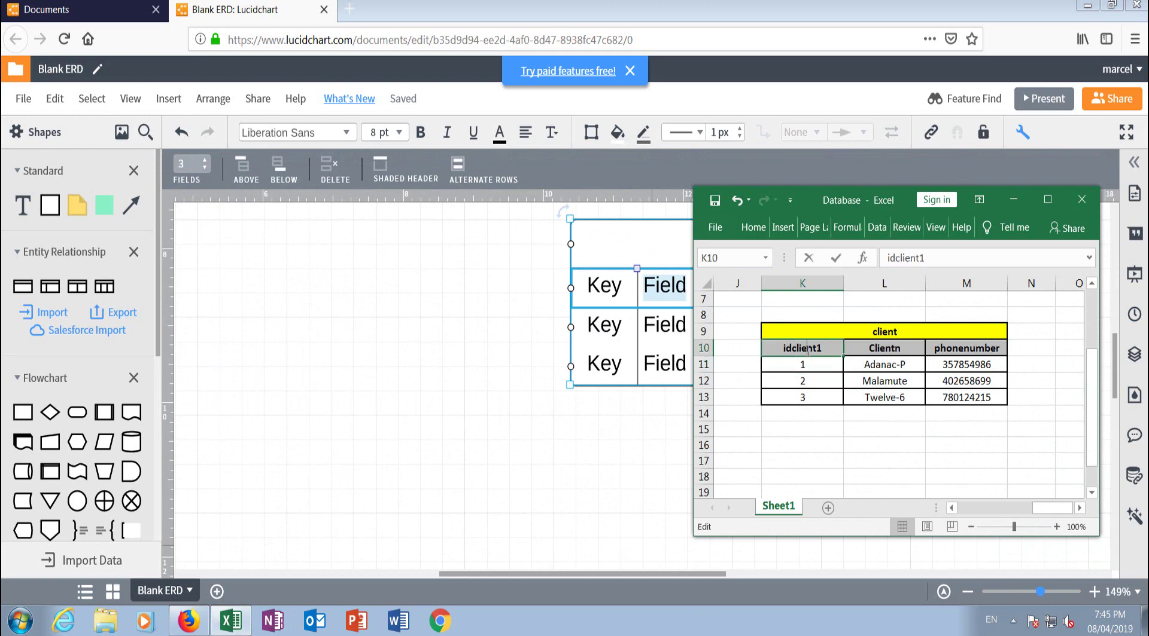
pyautogui.doubleClick(807, 348)
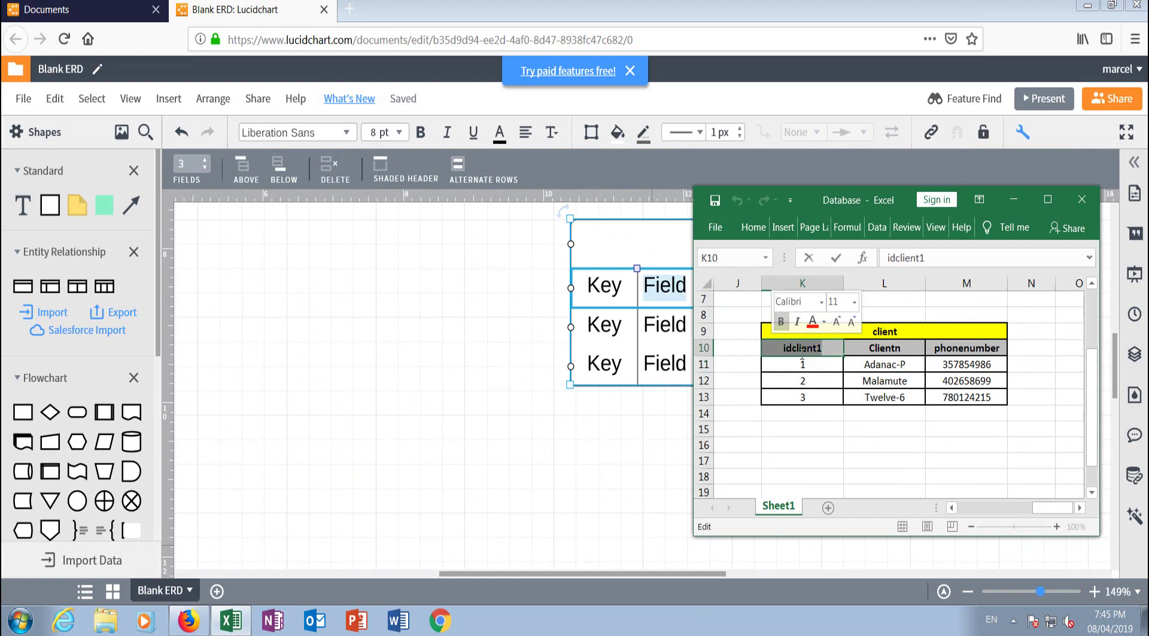
pyautogui.rightClick(801, 354)
pyautogui.click(830, 386)
pyautogui.click(664, 291)
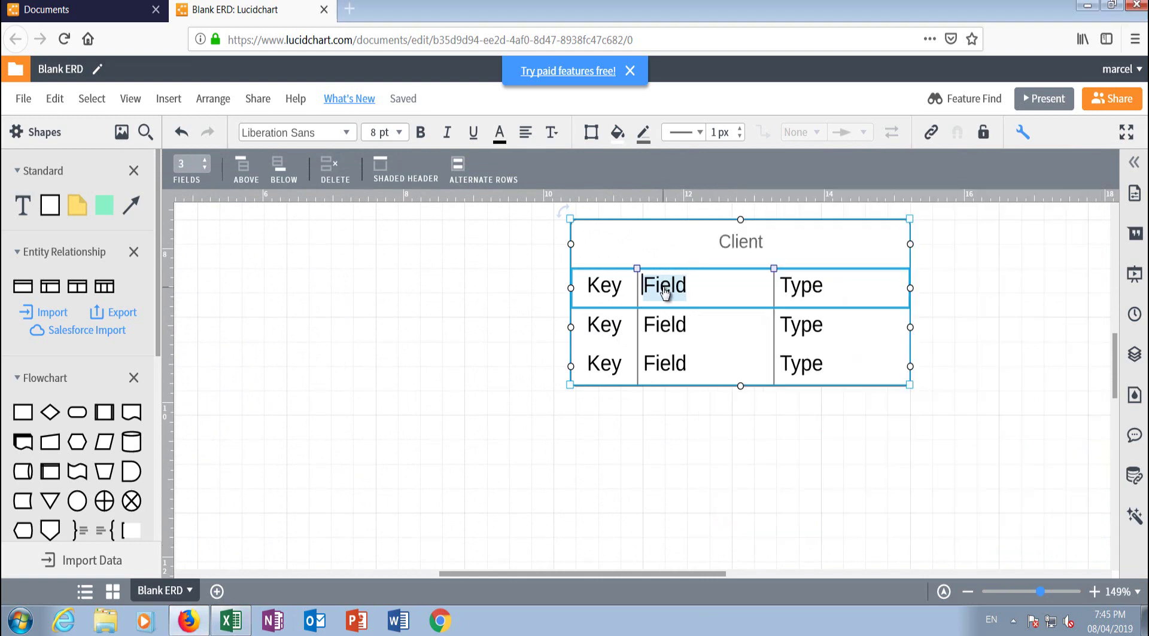
pyautogui.rightClick(664, 292)
pyautogui.hotkey('ctrl', 'v')
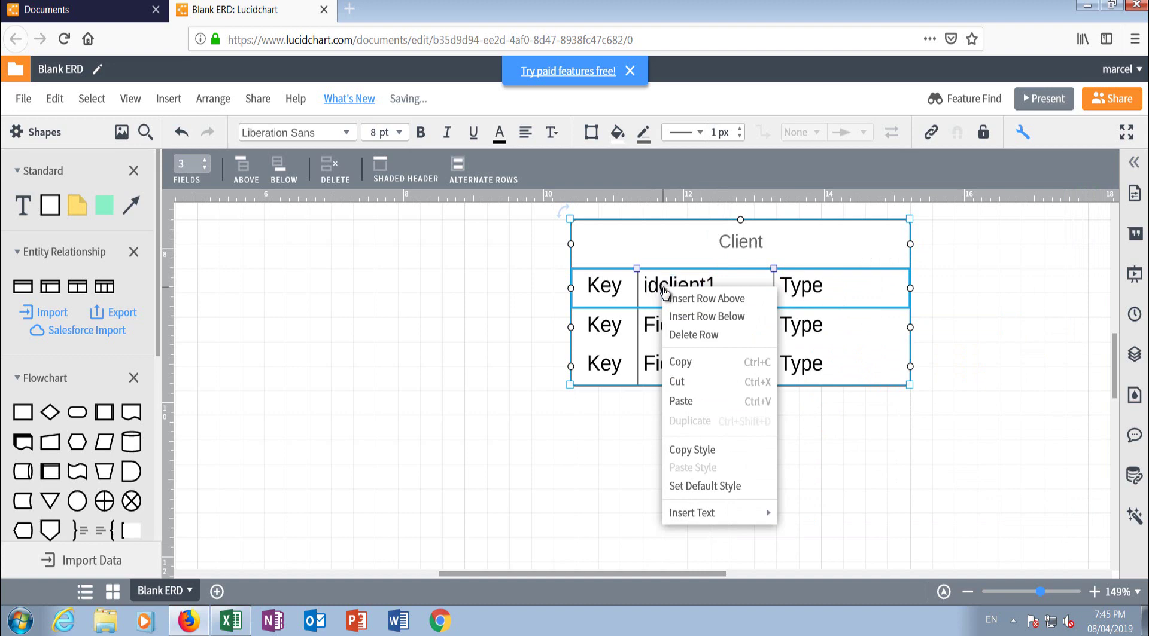
# Step: Copy Clientn from cell L10 into the second Field row
pyautogui.click(231, 621)
pyautogui.click(891, 349)
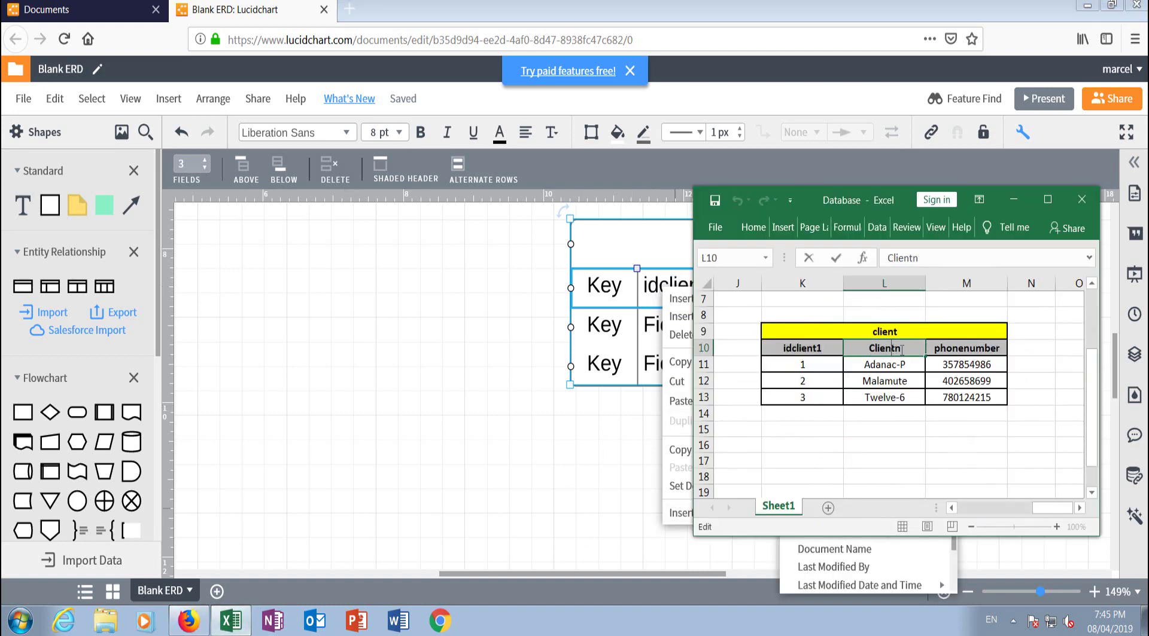
pyautogui.hotkey('ctrl', 'c')
pyautogui.rightClick(870, 348)
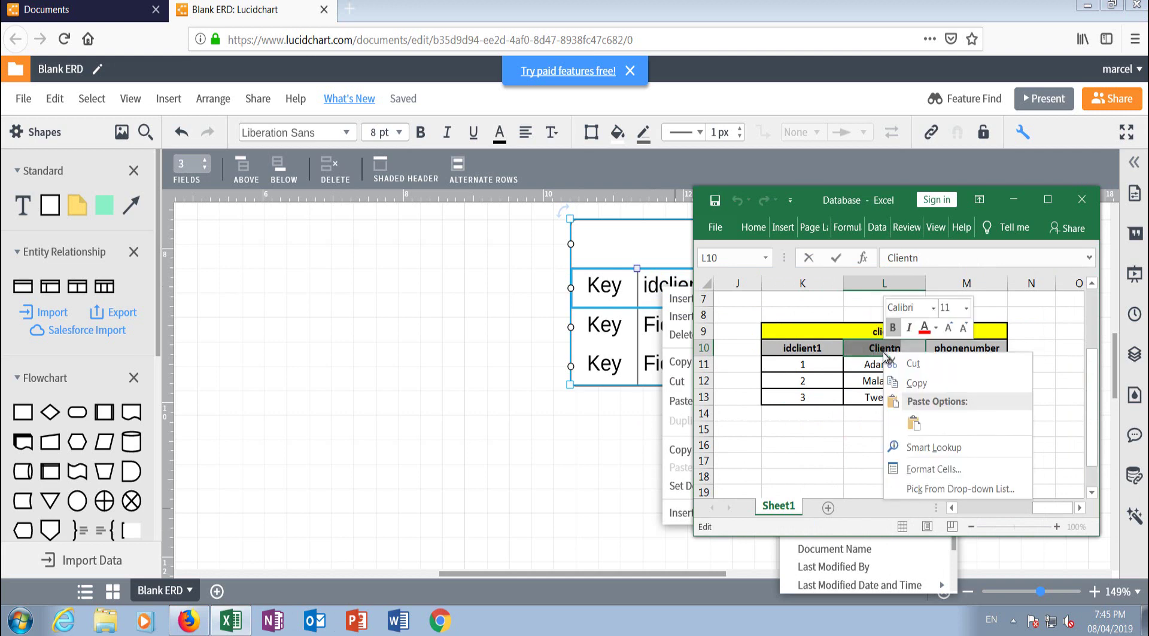
pyautogui.click(909, 381)
pyautogui.click(441, 443)
pyautogui.click(658, 326)
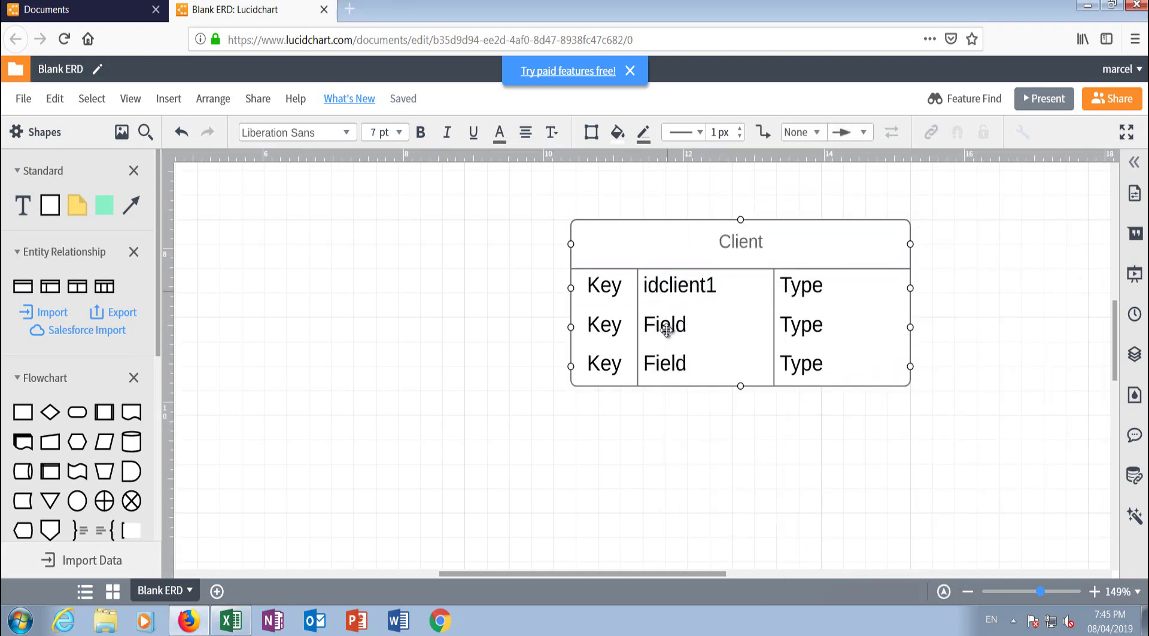
pyautogui.doubleClick(663, 328)
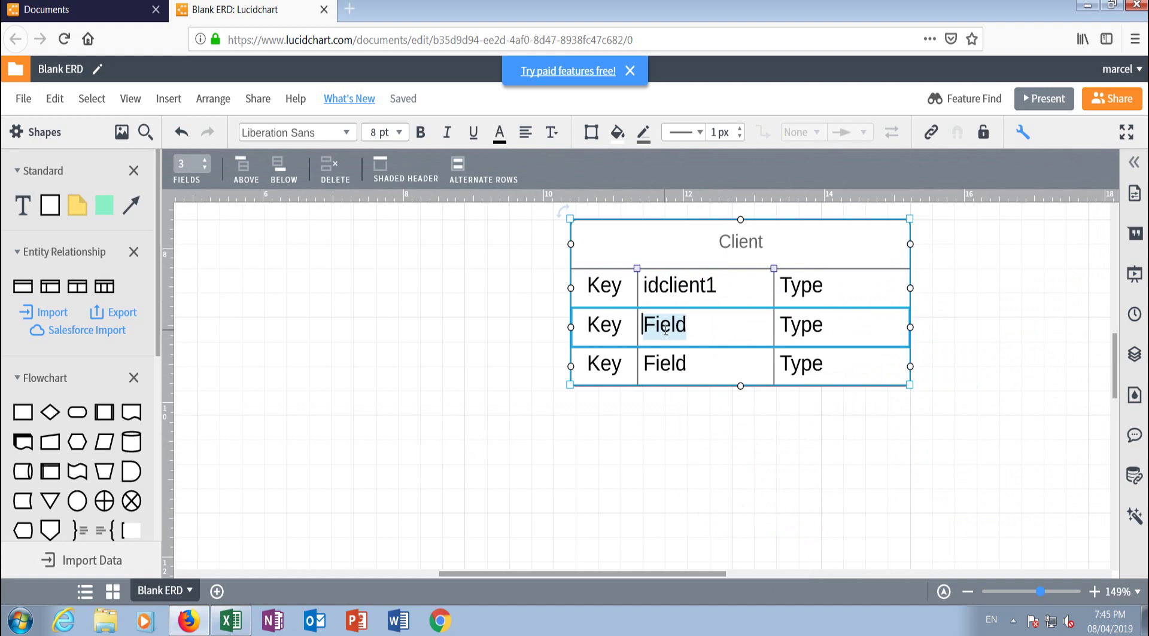
pyautogui.hotkey('ctrl', 'v')
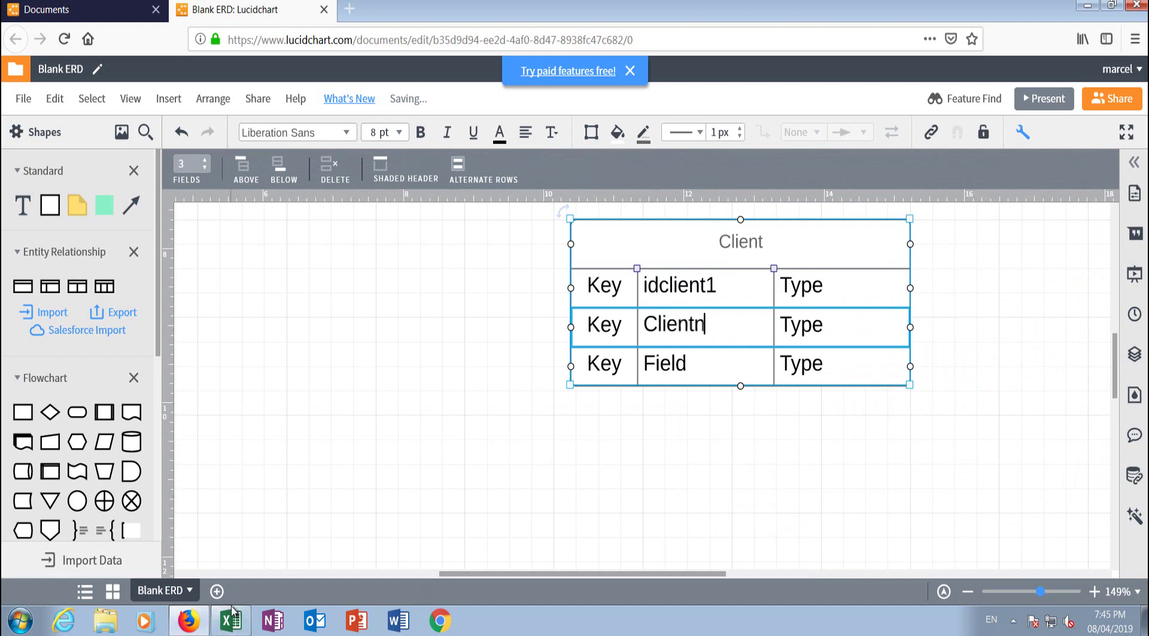
# Step: Copy phonenumber from cell M10 into the third Field row
pyautogui.click(230, 621)
pyautogui.click(964, 352)
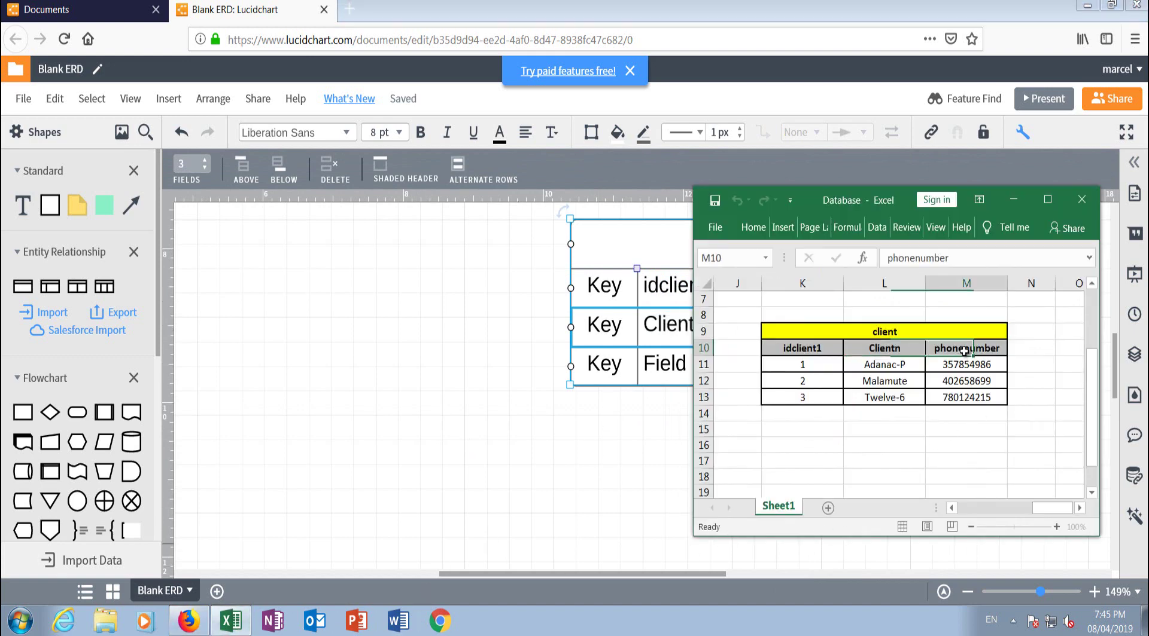
pyautogui.moveTo(1000, 348); pyautogui.dragTo(937, 353)
pyautogui.rightClick(937, 353)
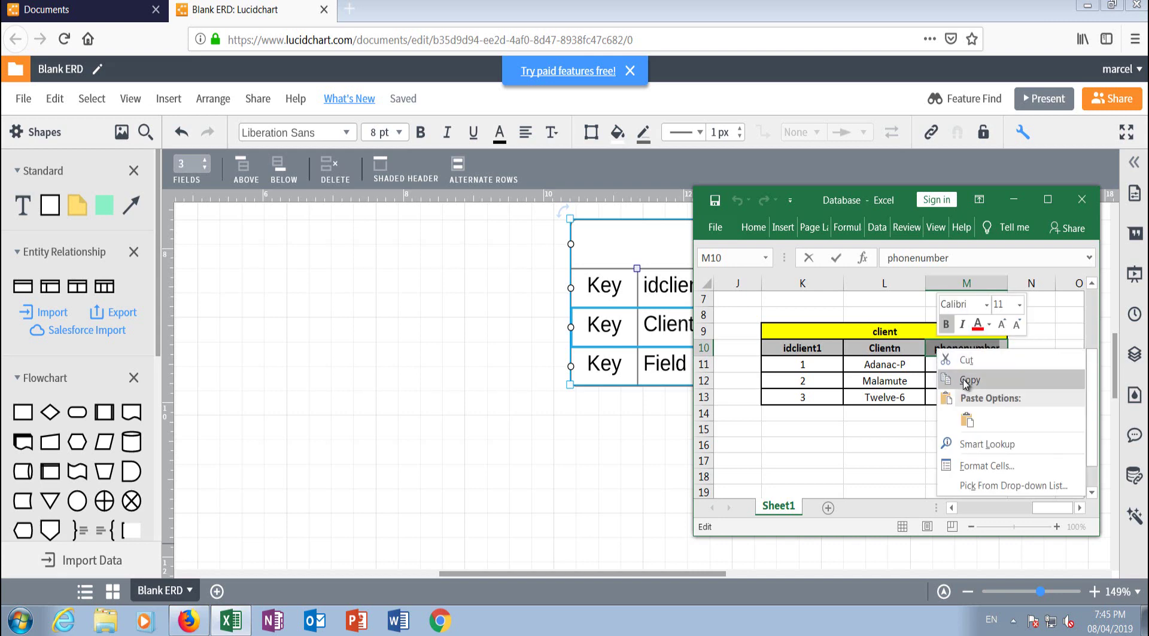
pyautogui.click(972, 379)
pyautogui.click(661, 374)
pyautogui.doubleClick(661, 374)
pyautogui.rightClick(675, 366)
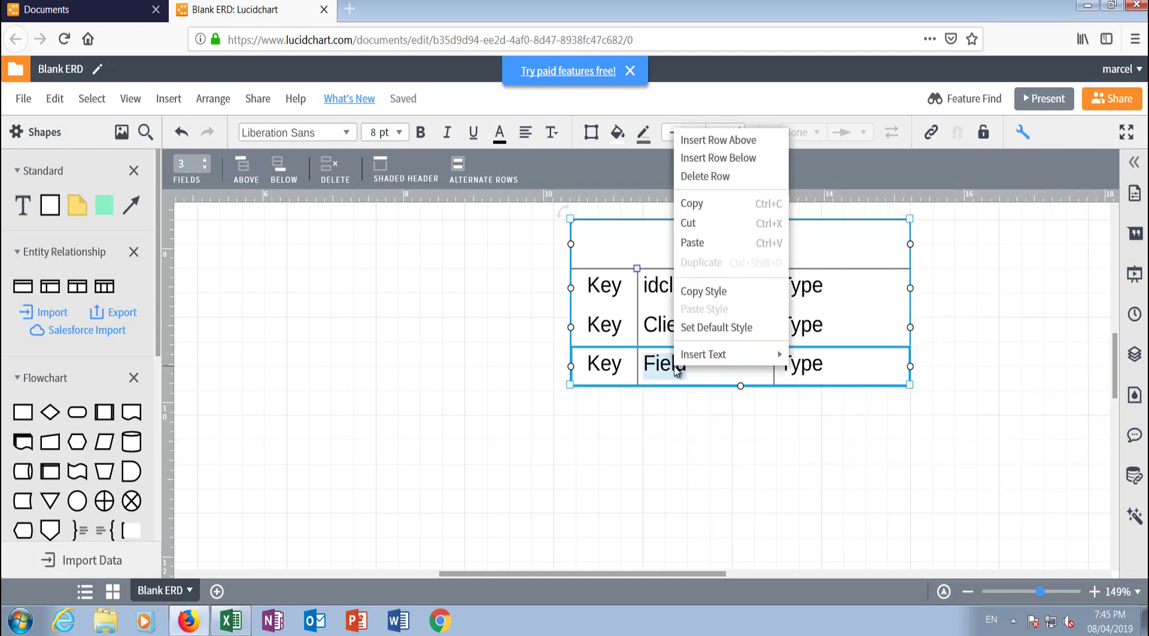
pyautogui.click(712, 244)
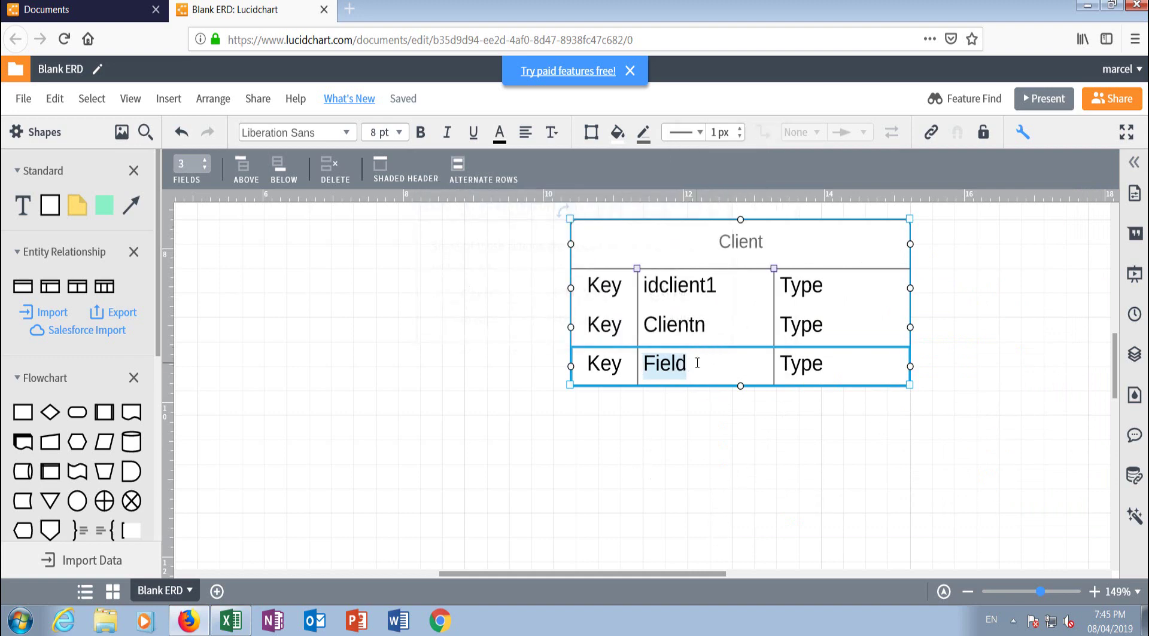
pyautogui.hotkey('ctrl', 'v')
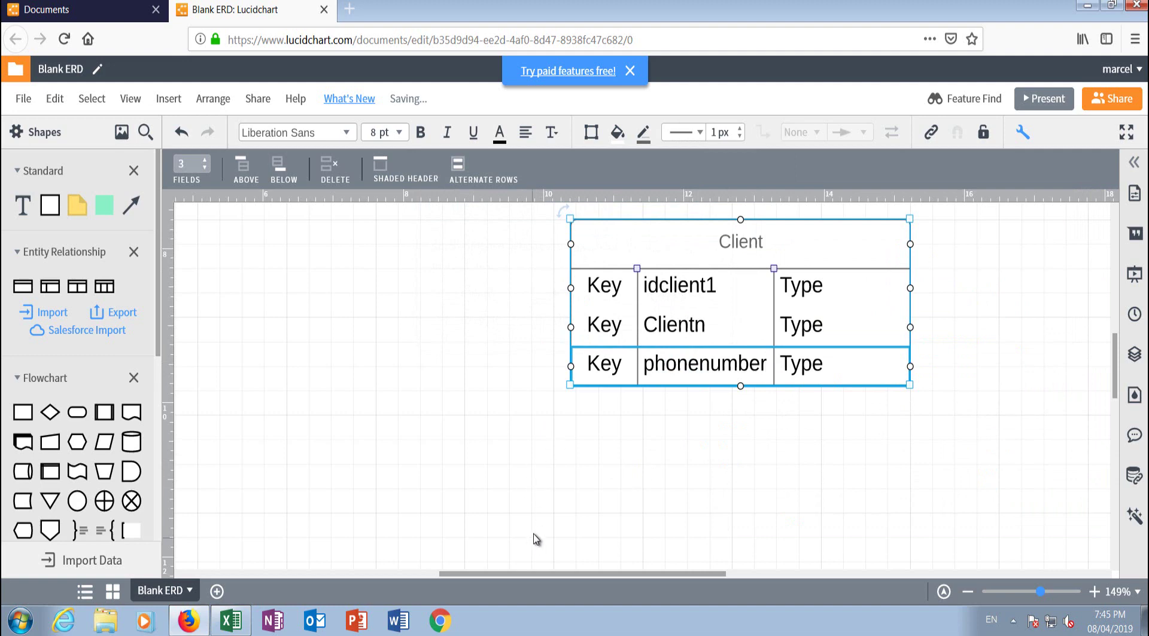
pyautogui.click(585, 521)
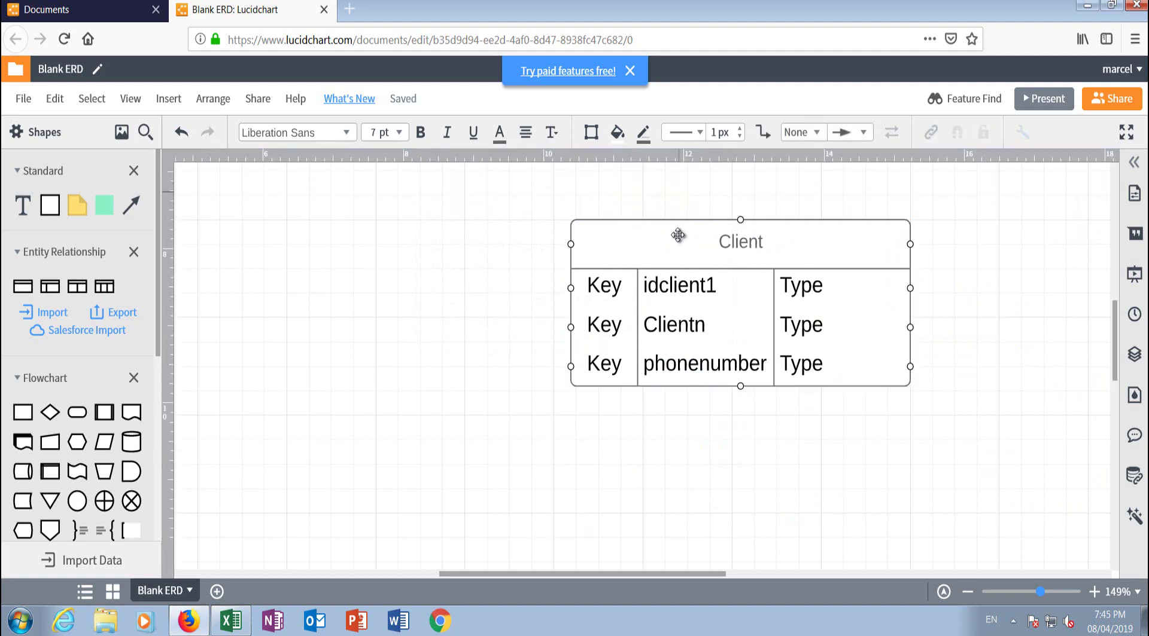
# Step: Move the Client table left and clear the key markers from the phonenumber and Clientn rows
pyautogui.moveTo(679, 237); pyautogui.dragTo(606, 270)
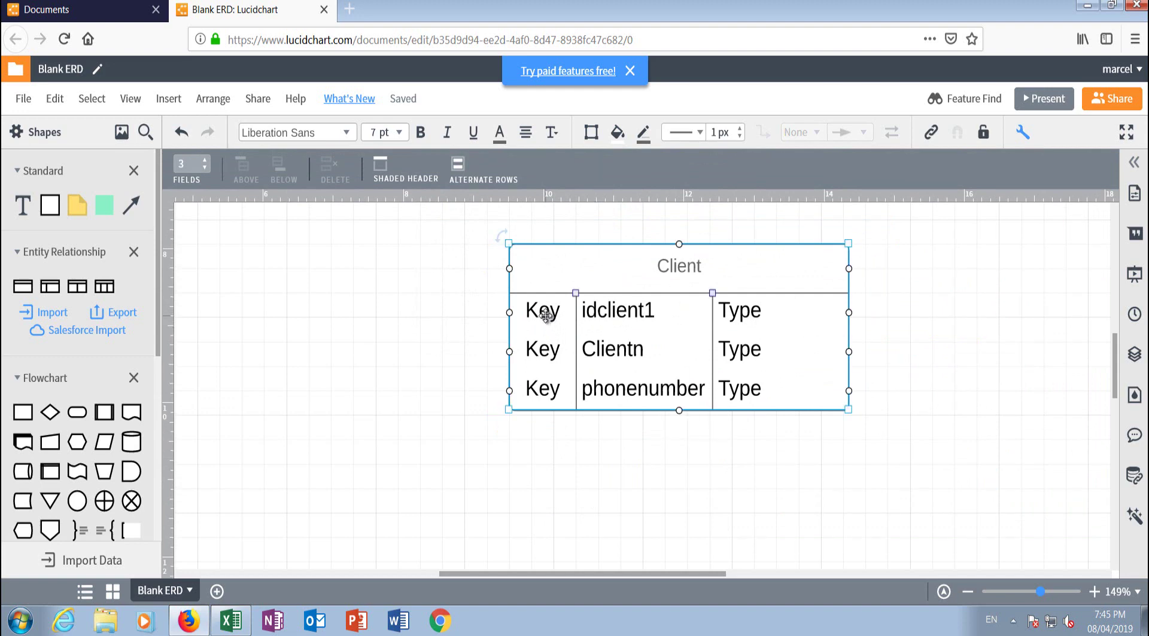
pyautogui.doubleClick(541, 392)
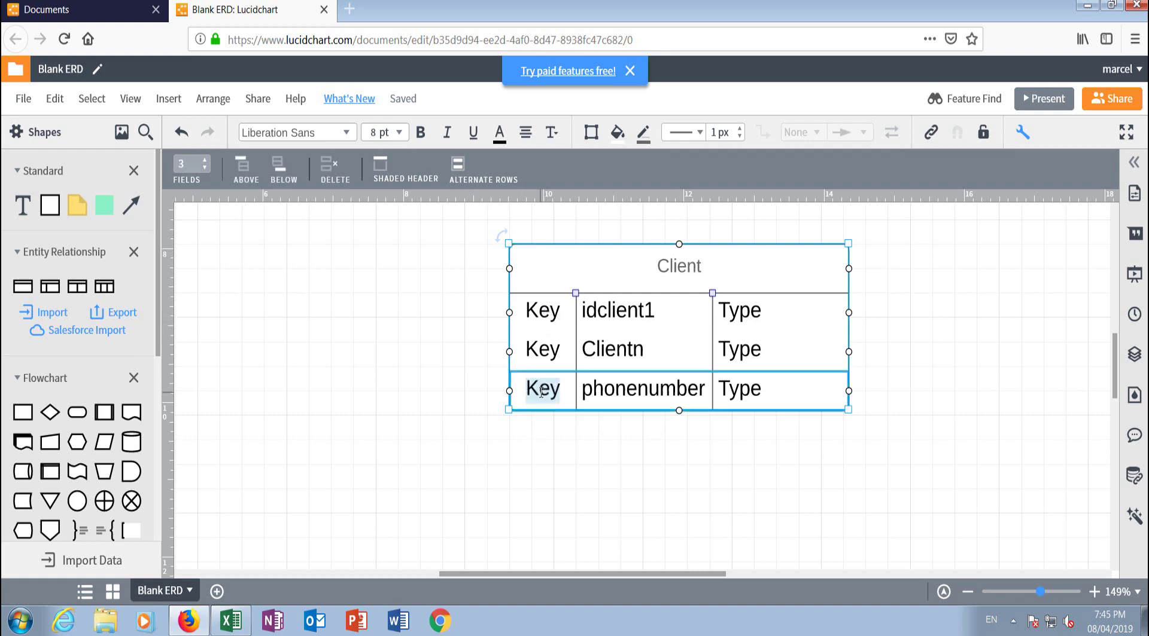
pyautogui.press('BackSpace')
pyautogui.doubleClick(546, 352)
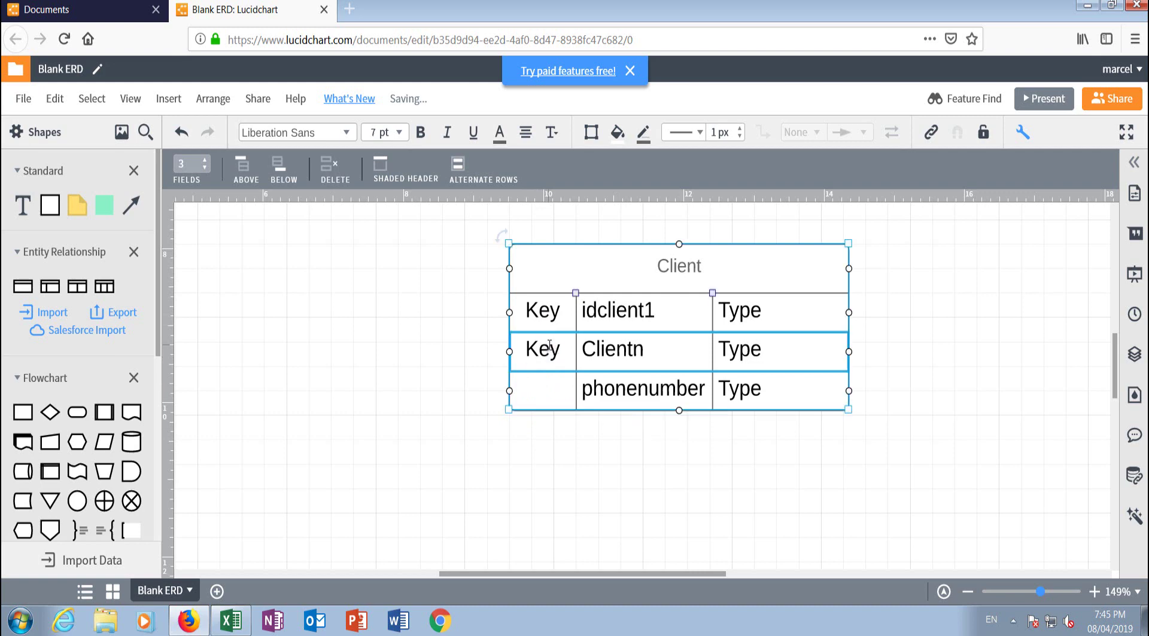
pyautogui.press('BackSpace')
# Step: Select column K in the Database workbook and shift its window slightly left
pyautogui.click(231, 621)
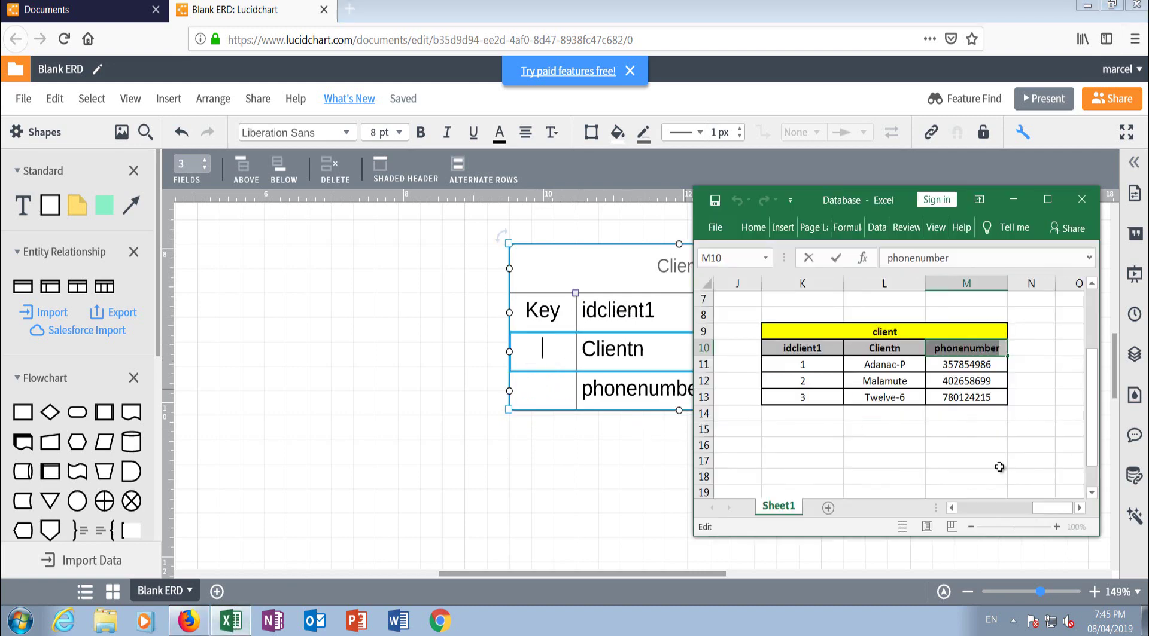
pyautogui.click(802, 282)
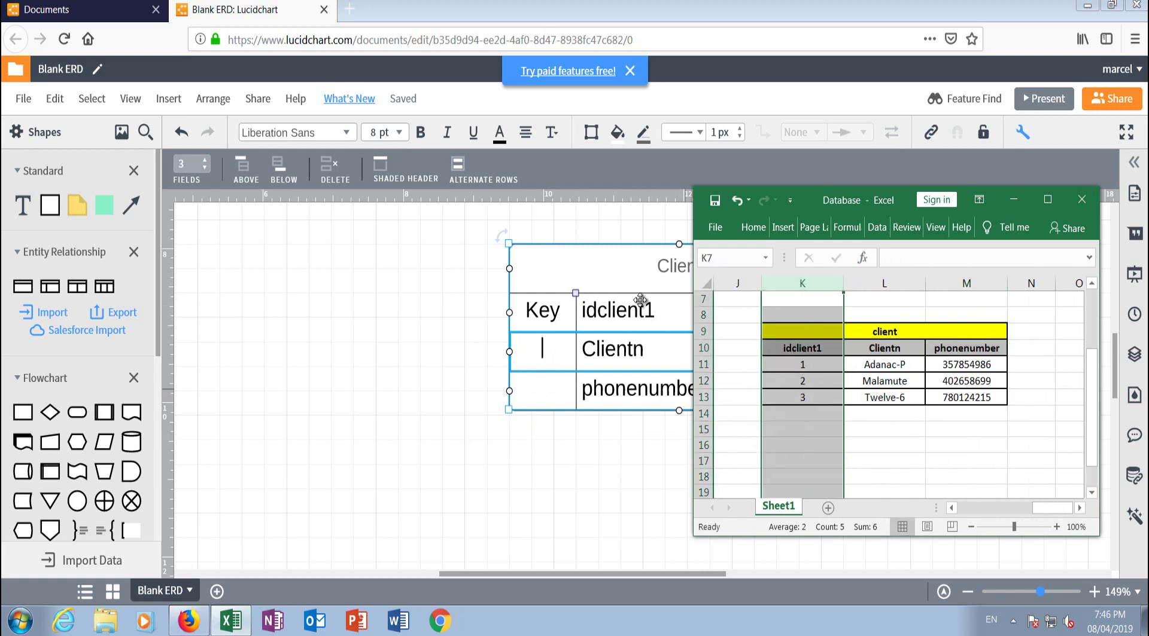
pyautogui.moveTo(558, 573); pyautogui.dragTo(638, 567)
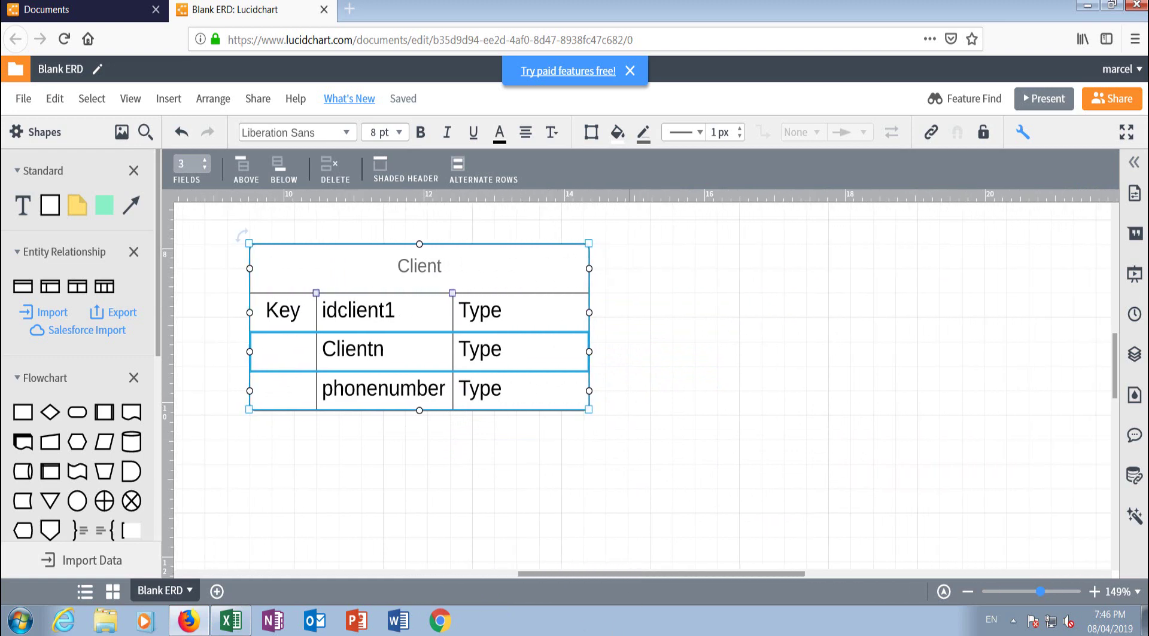
pyautogui.click(231, 621)
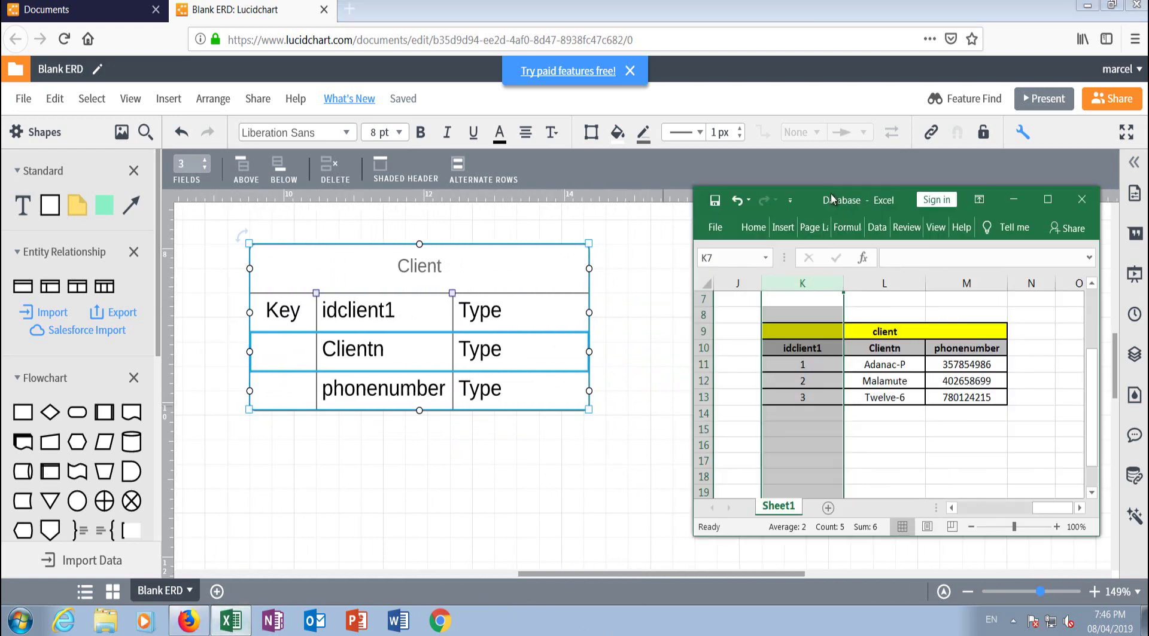
pyautogui.moveTo(831, 199); pyautogui.dragTo(804, 199)
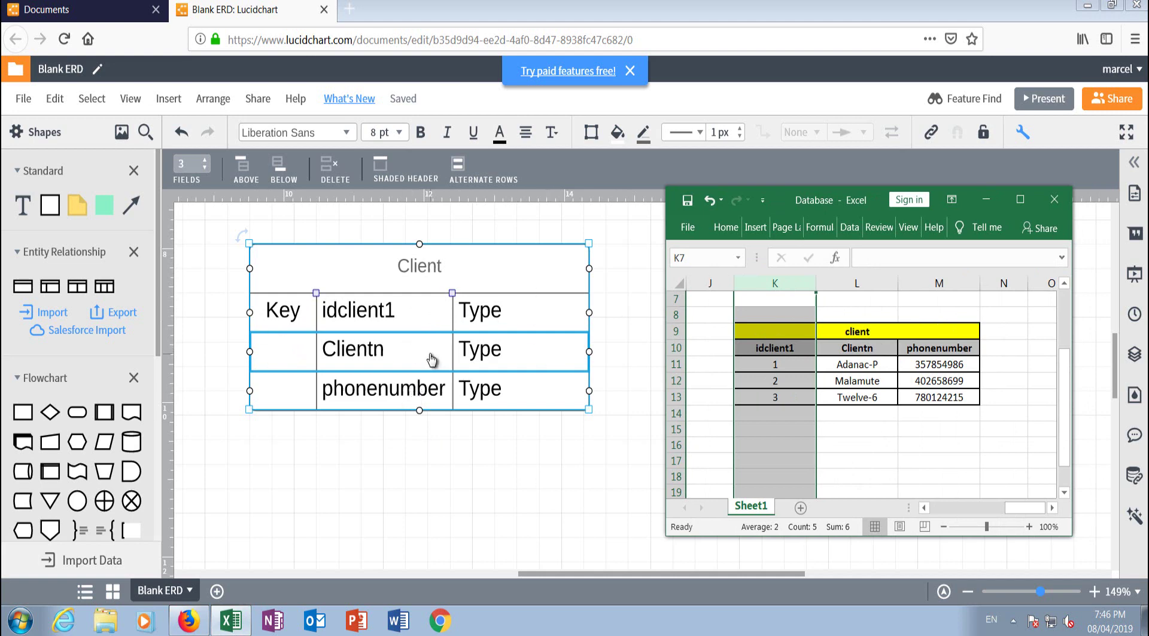
# Step: Make the Client header text 12 pt and bold
pyautogui.click(419, 268)
pyautogui.doubleClick(418, 267)
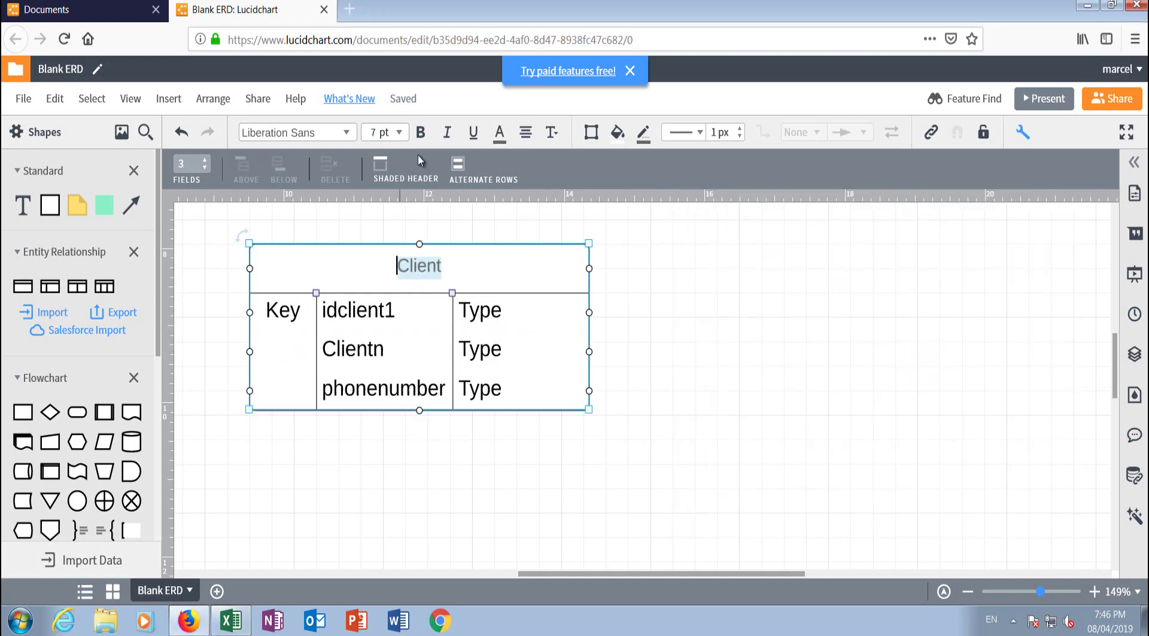
pyautogui.click(398, 133)
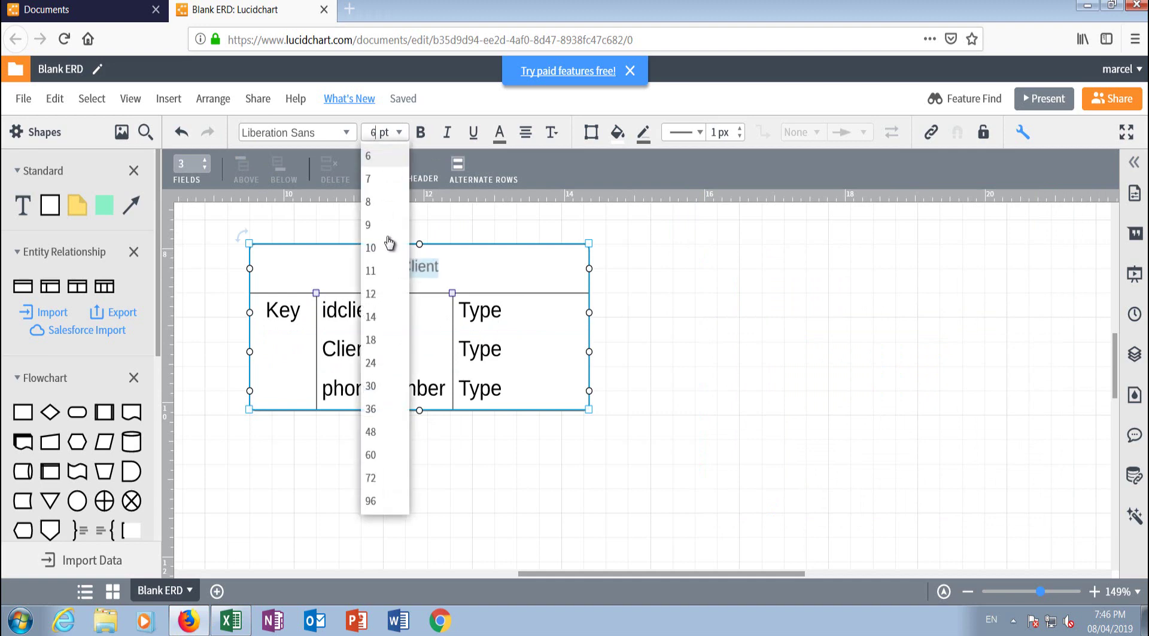
pyautogui.click(385, 294)
pyautogui.click(420, 135)
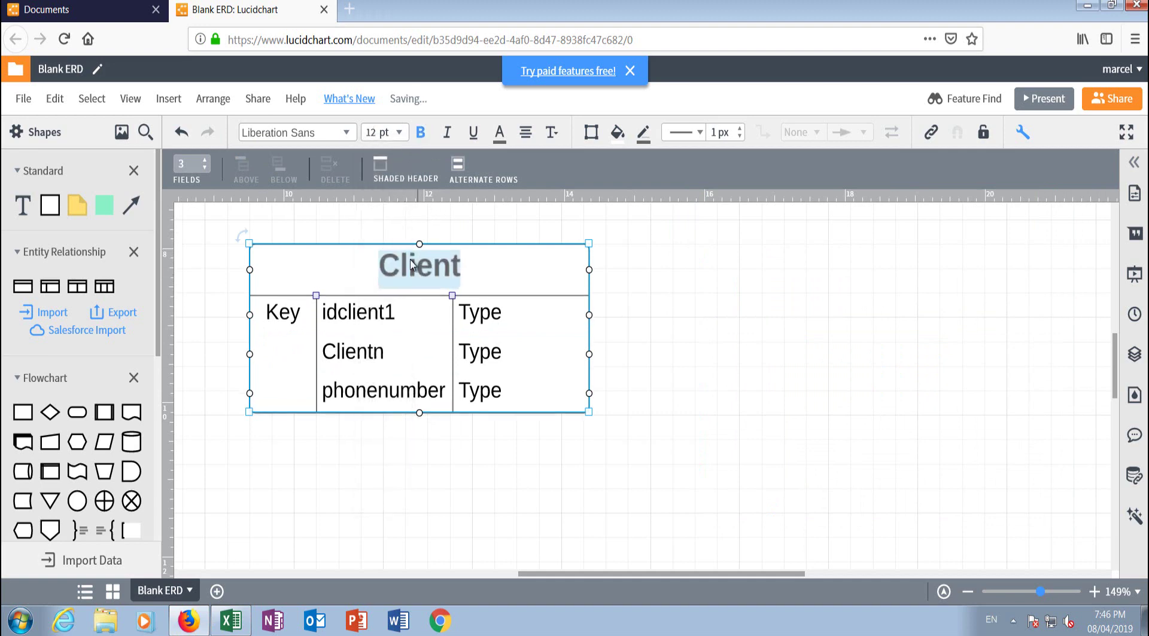
pyautogui.click(700, 321)
# Step: Try a yellow fill on the Client table, then keep it white
pyautogui.click(315, 255)
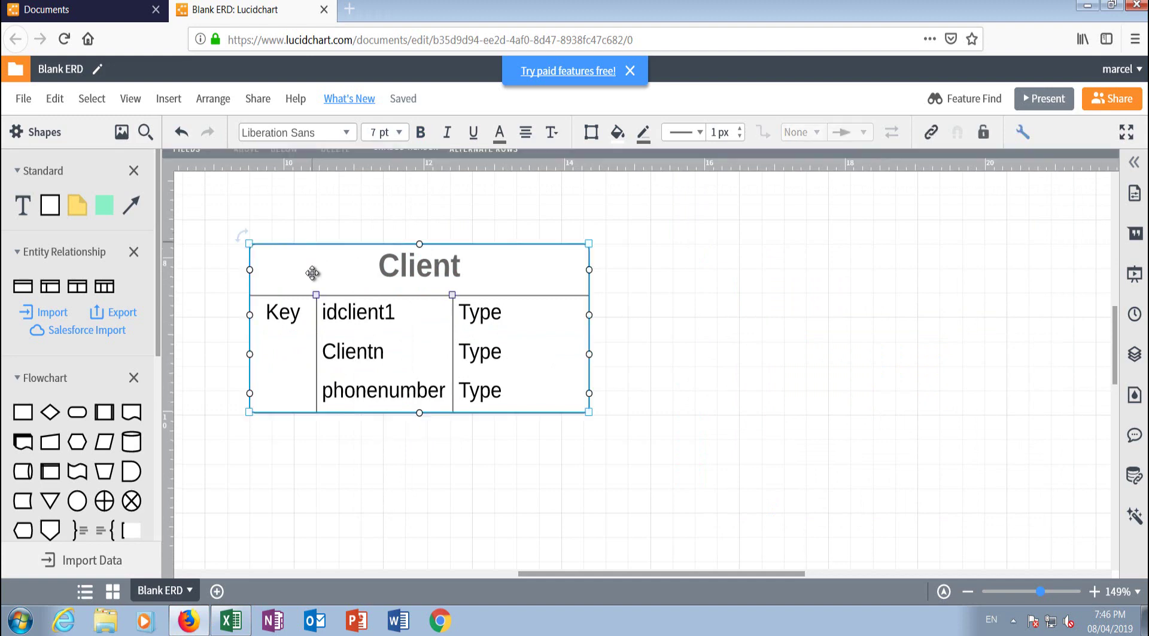
pyautogui.click(617, 135)
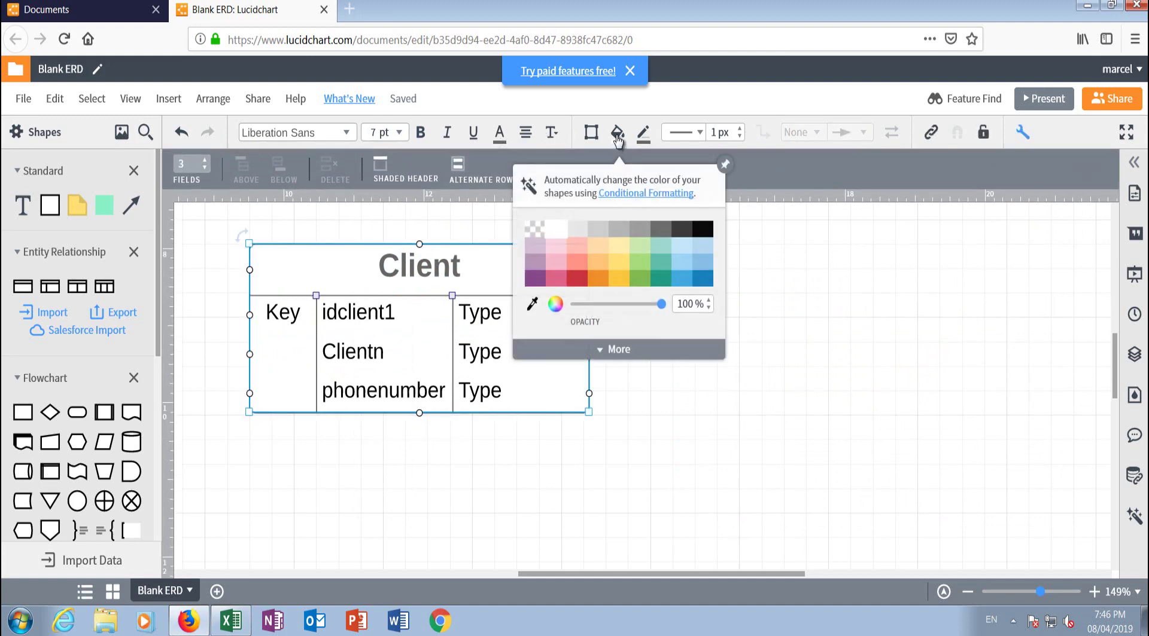
pyautogui.click(619, 281)
pyautogui.click(742, 190)
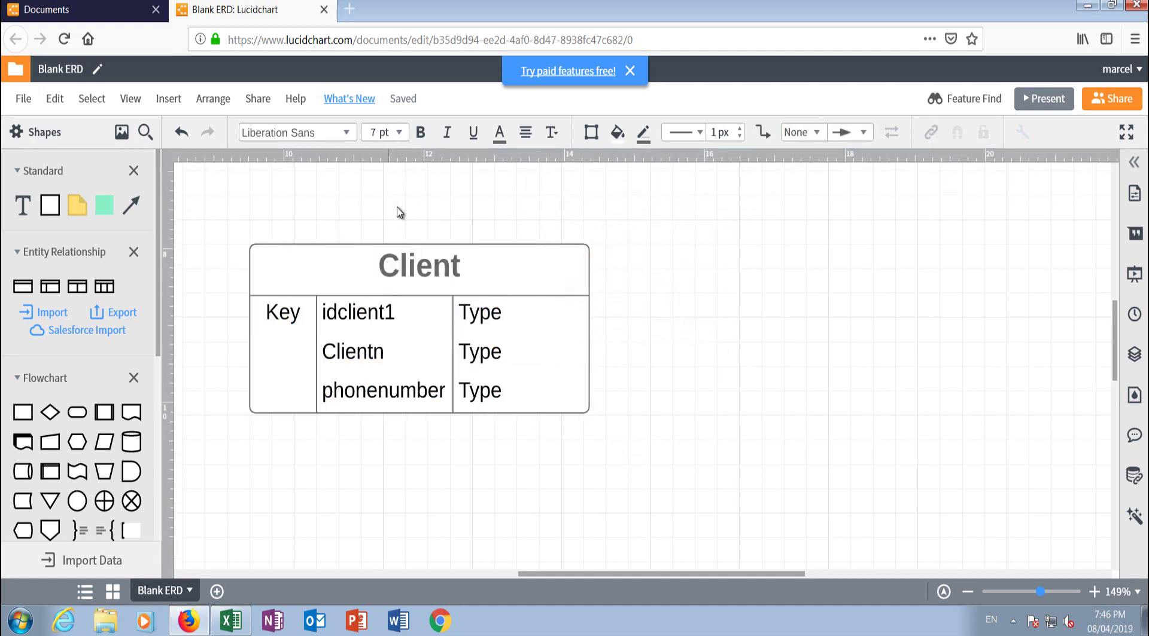
# Step: Colour the Client header text dark green
pyautogui.click(426, 270)
pyautogui.doubleClick(414, 262)
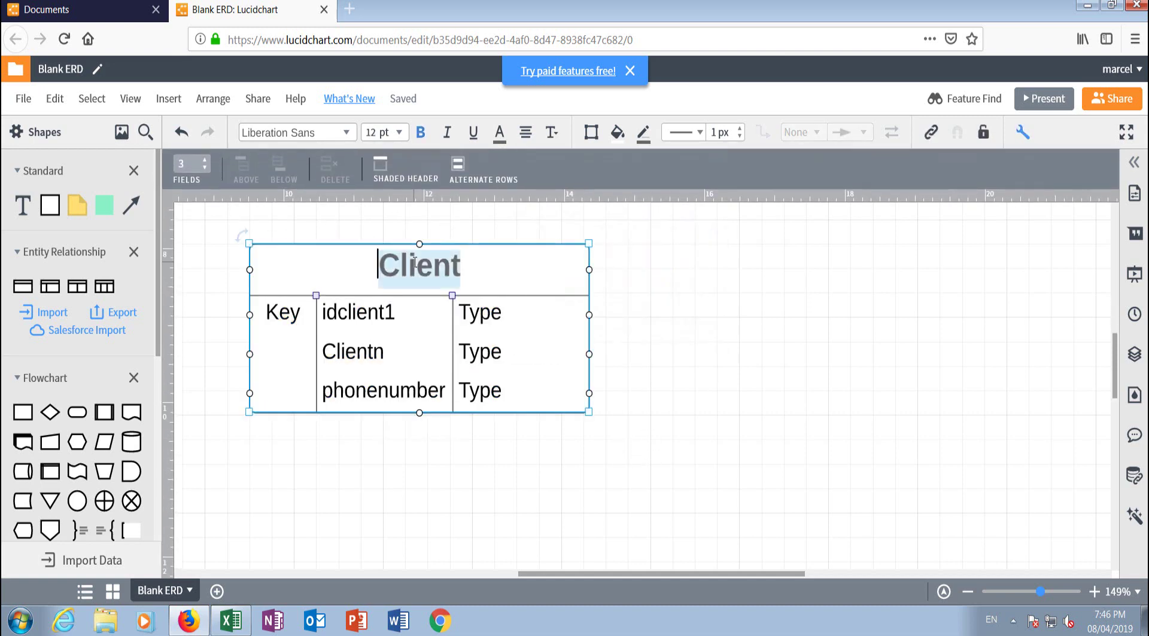
pyautogui.click(500, 133)
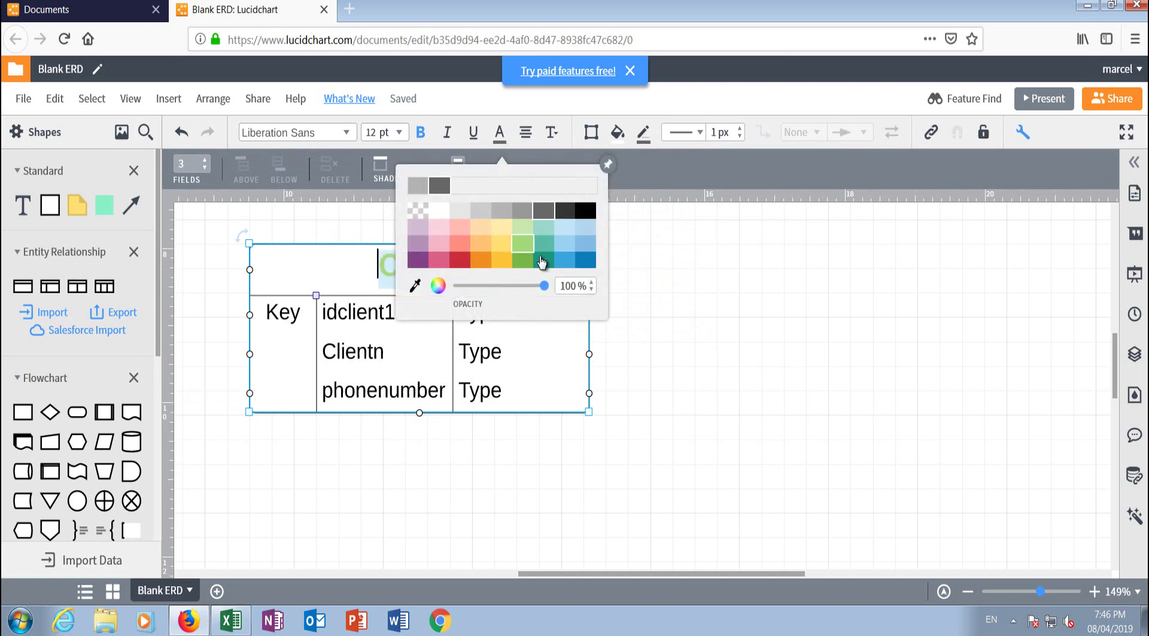
pyautogui.click(541, 262)
pyautogui.click(701, 390)
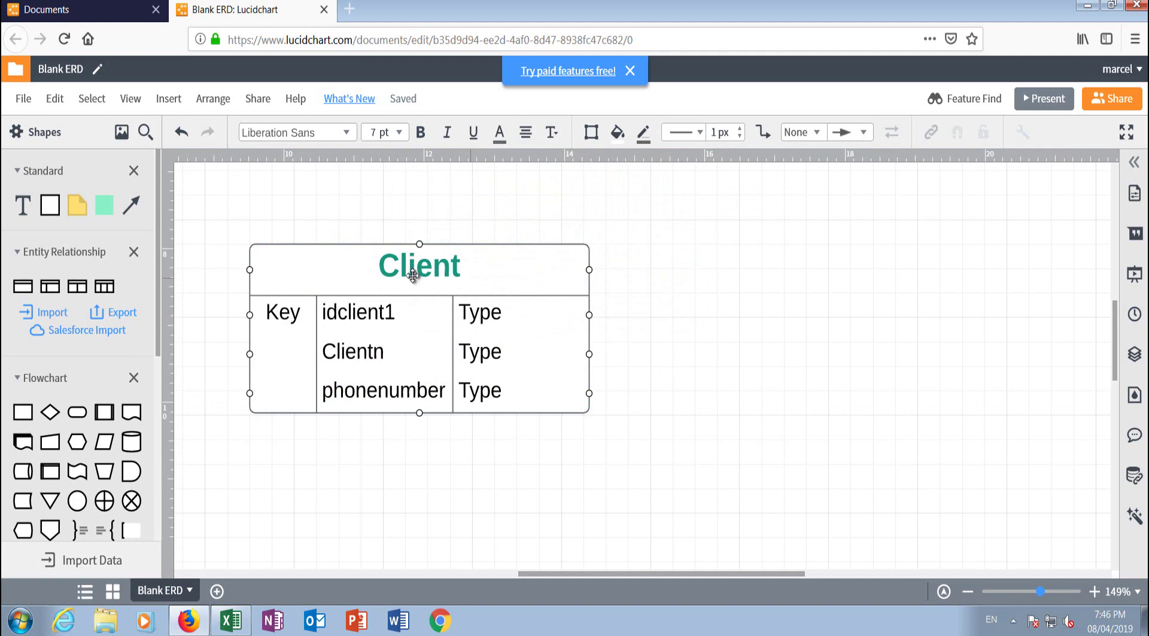
pyautogui.click(462, 387)
pyautogui.click(485, 314)
pyautogui.click(485, 314)
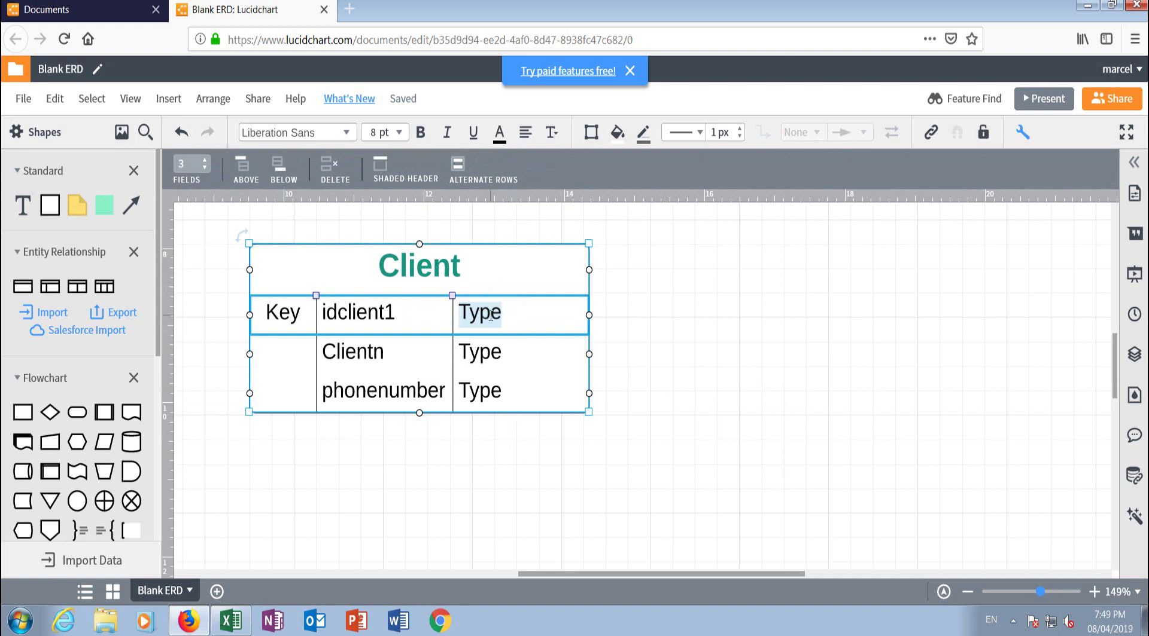
# Step: Set the idclient1 type to int
pyautogui.click(501, 315)
pyautogui.moveTo(501, 315); pyautogui.dragTo(435, 321)
pyautogui.write('inte')
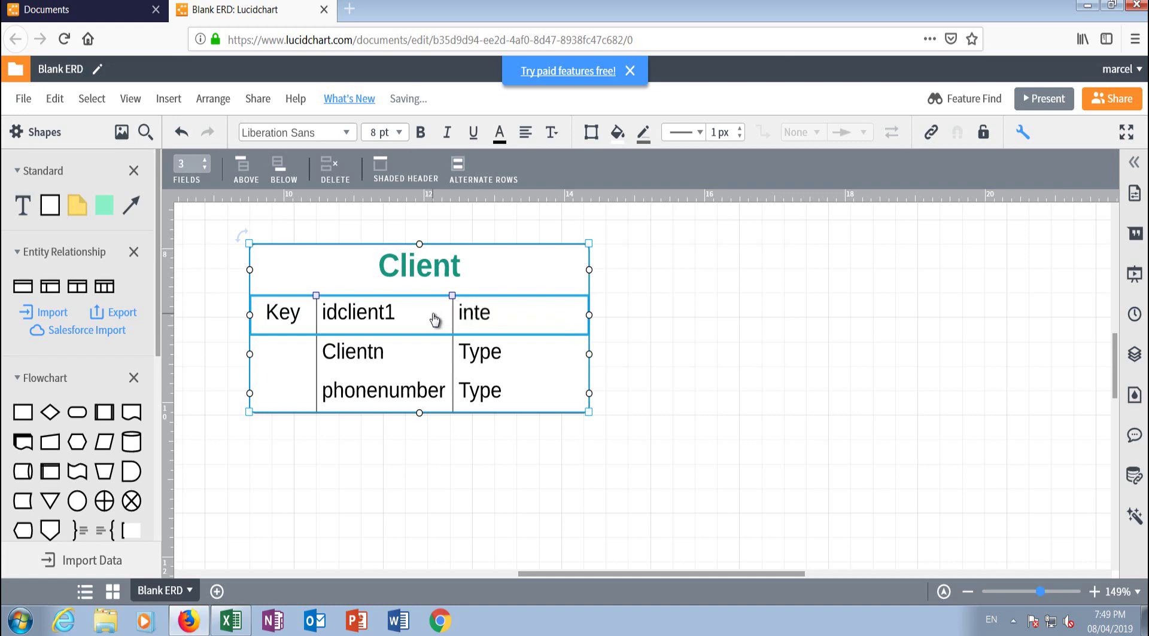
pyautogui.write('rger')
pyautogui.press('BackSpace')
pyautogui.press('BackSpace')
pyautogui.press('BackSpace')
pyautogui.press('BackSpace')
pyautogui.press('BackSpace')
# Step: Set Clientn's type to varchar (20) and phonenumber's type to int
pyautogui.click(480, 356)
pyautogui.doubleClick(480, 356)
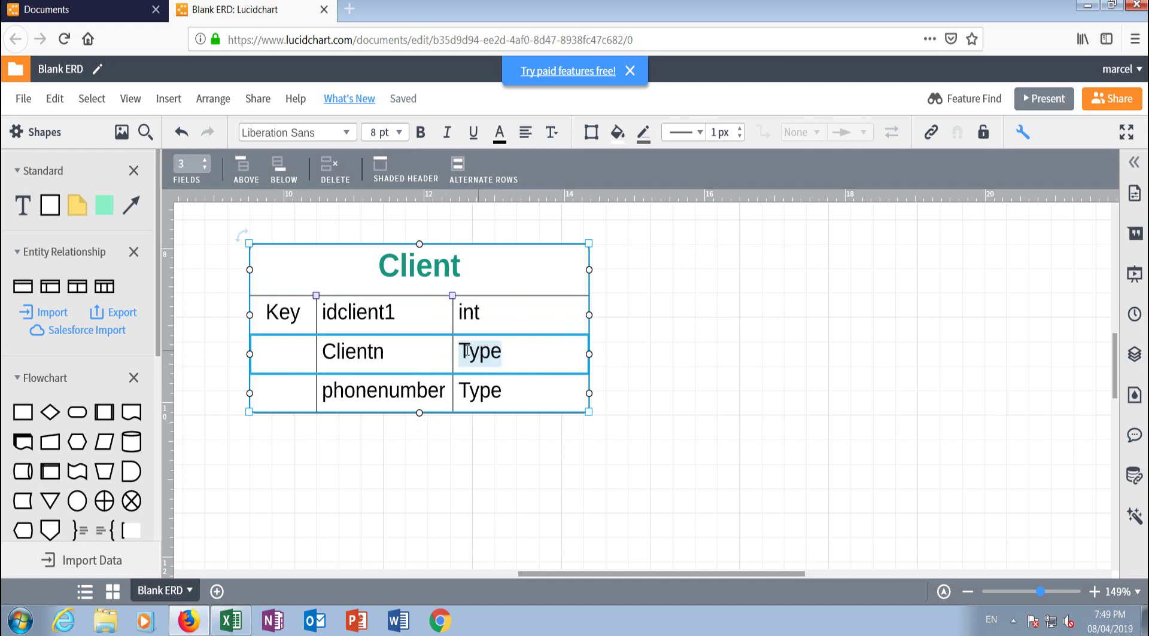
pyautogui.click(506, 353)
pyautogui.doubleClick(483, 352)
pyautogui.write('varchar')
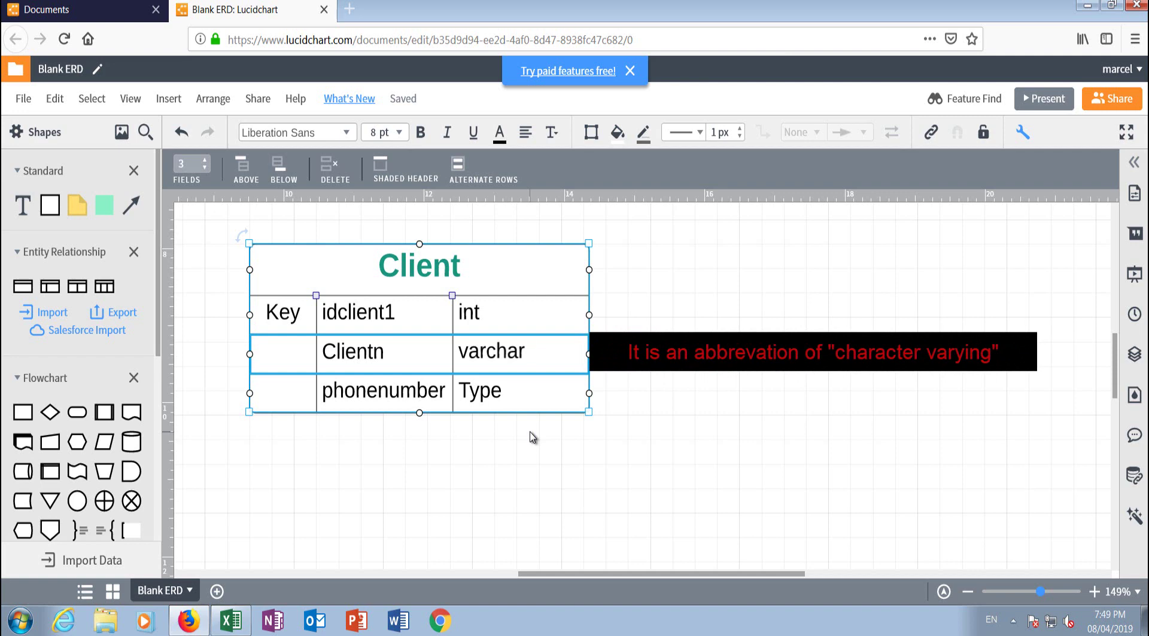
pyautogui.write(' (')
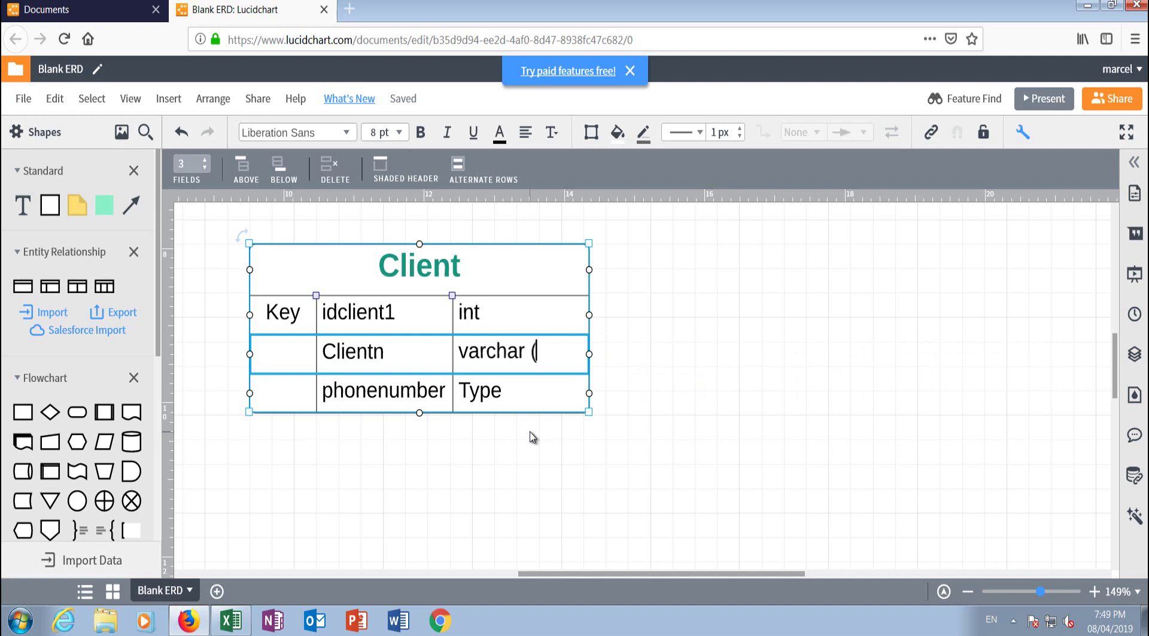
pyautogui.write('20)')
pyautogui.doubleClick(482, 397)
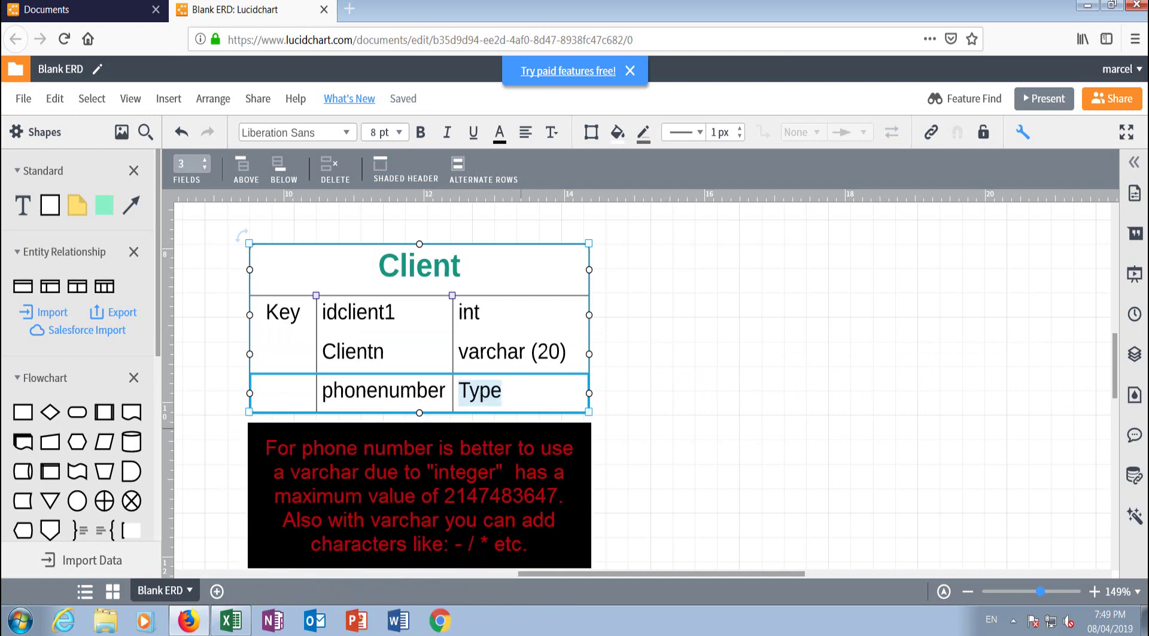
pyautogui.write('int')
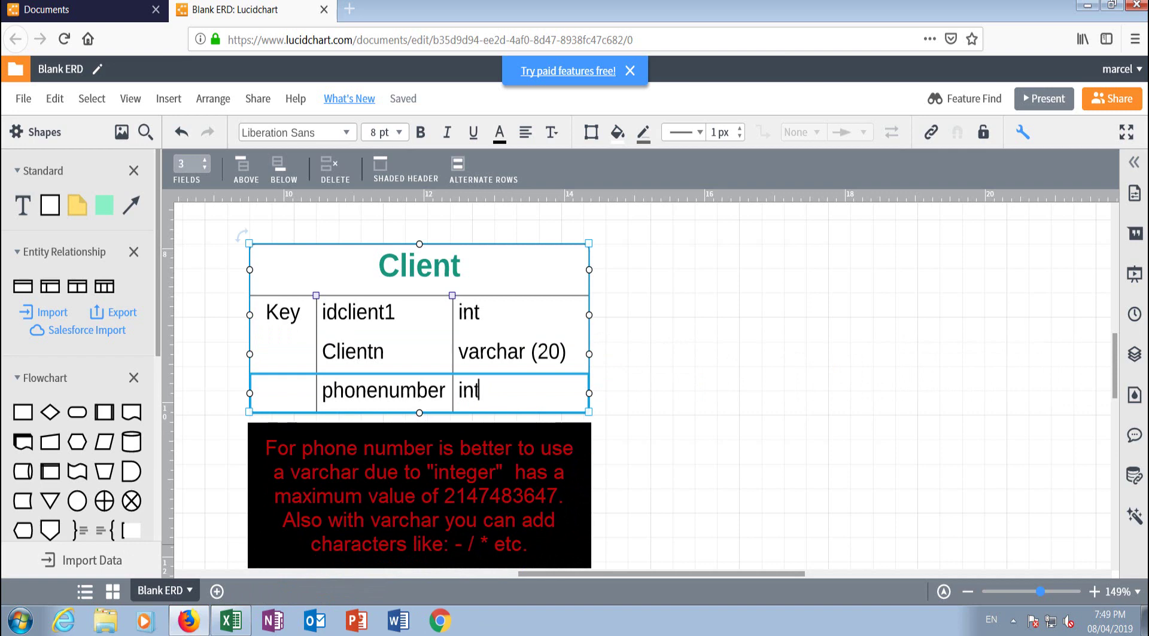
pyautogui.click(677, 418)
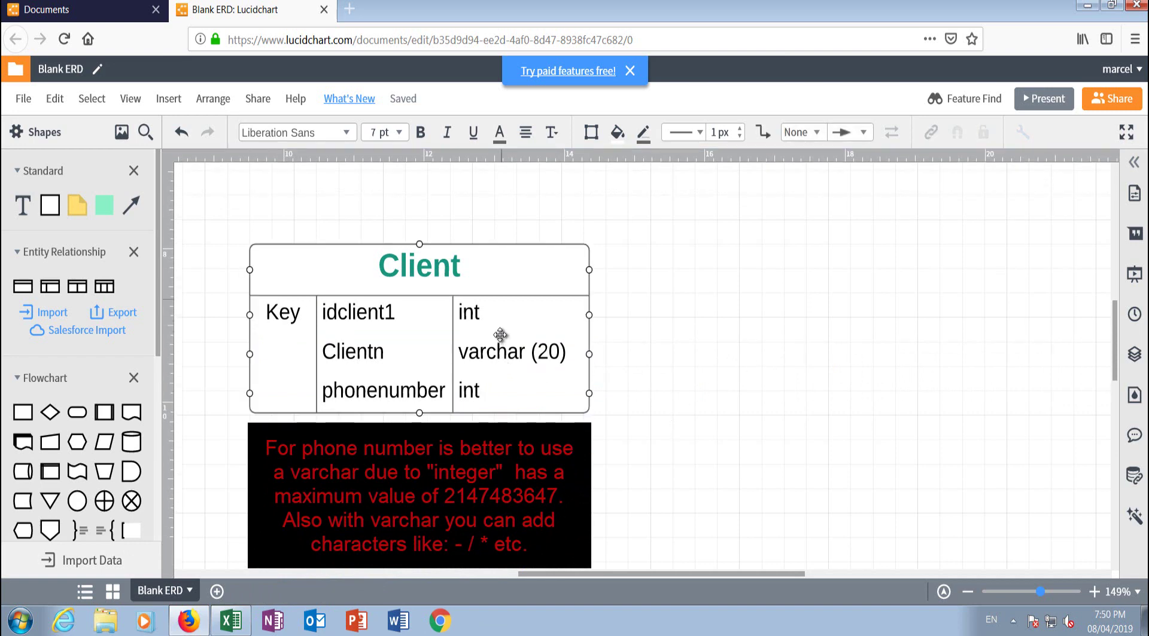